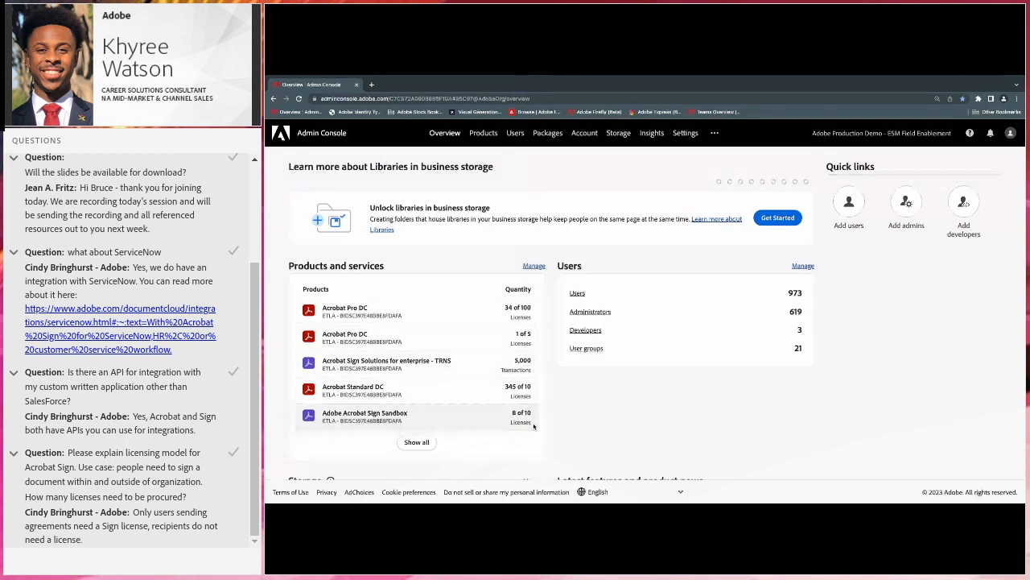
Review the overview's product licenses and user summary, and examine the list of users with their assigned products.
scroll(533, 426, "down", 1)
scroll(530, 427, "down", 1)
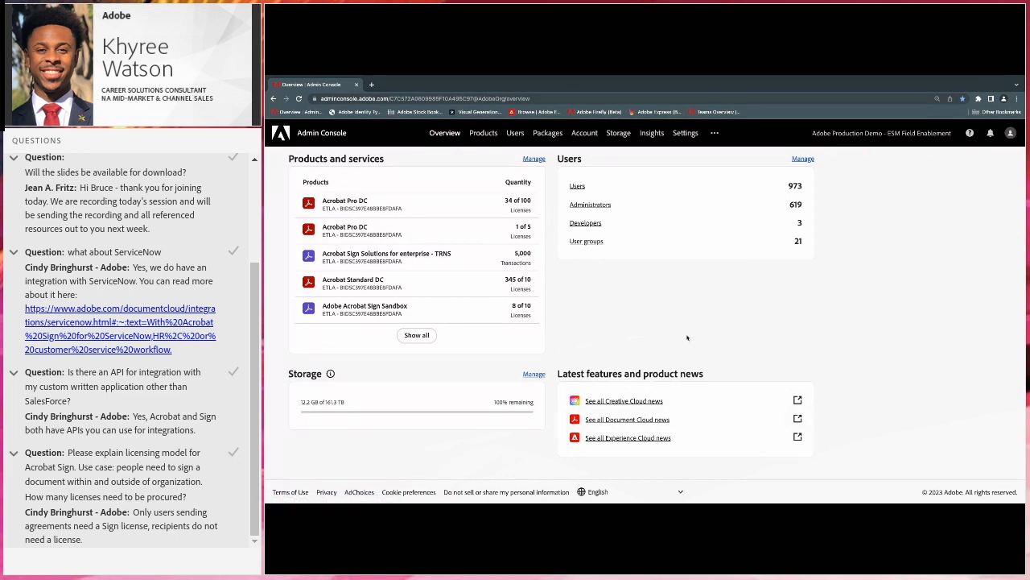
scroll(687, 337, "up", 1)
scroll(687, 338, "up", 2)
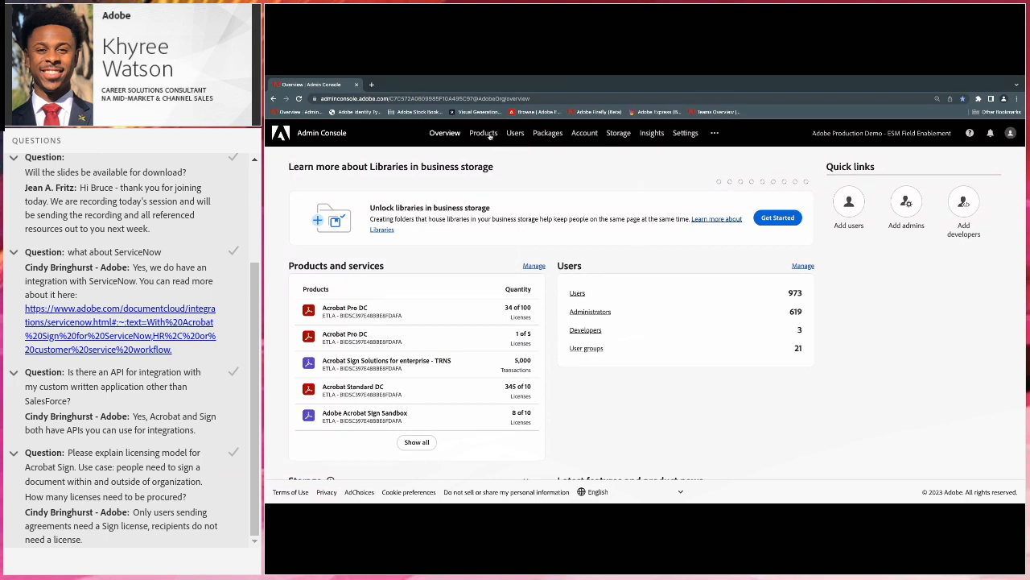
left_click(515, 133)
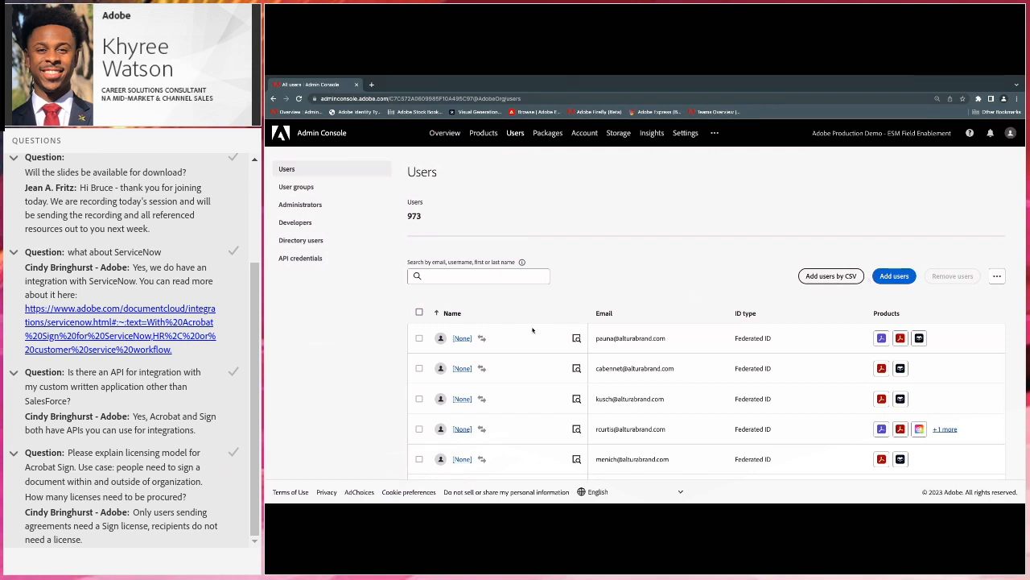
scroll(452, 359, "down", 3)
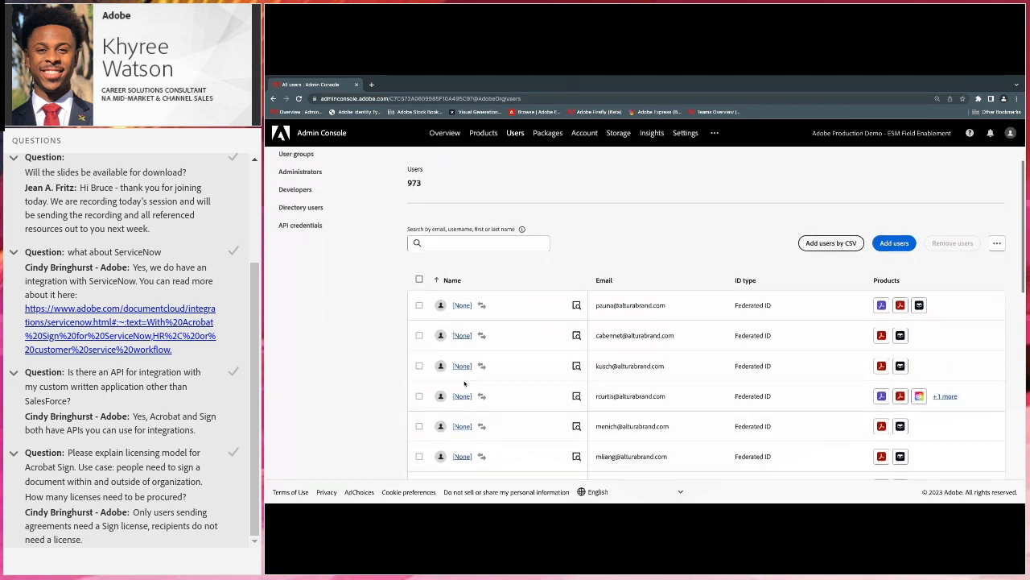
scroll(465, 384, "up", 3)
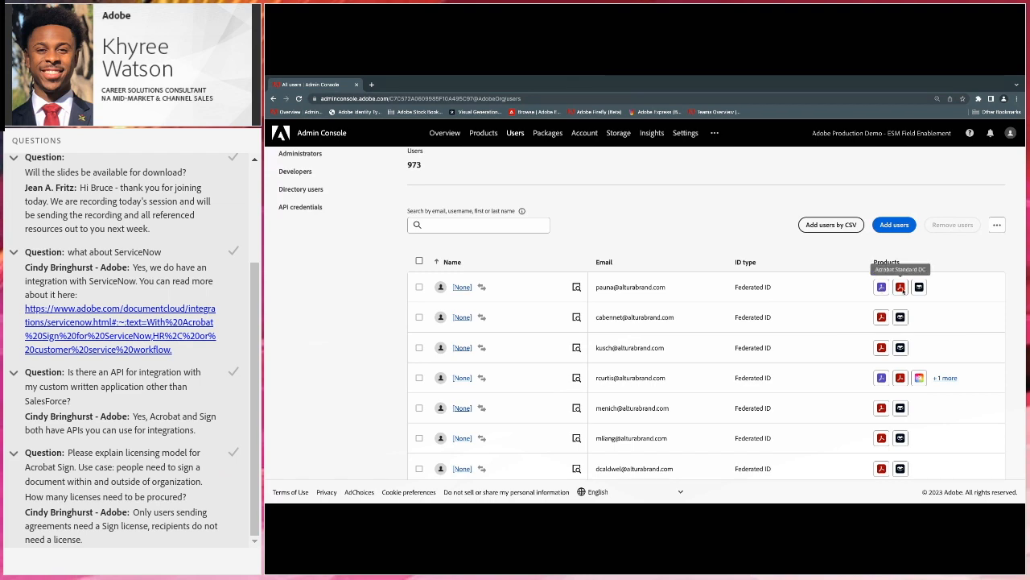
scroll(552, 223, "up", 2)
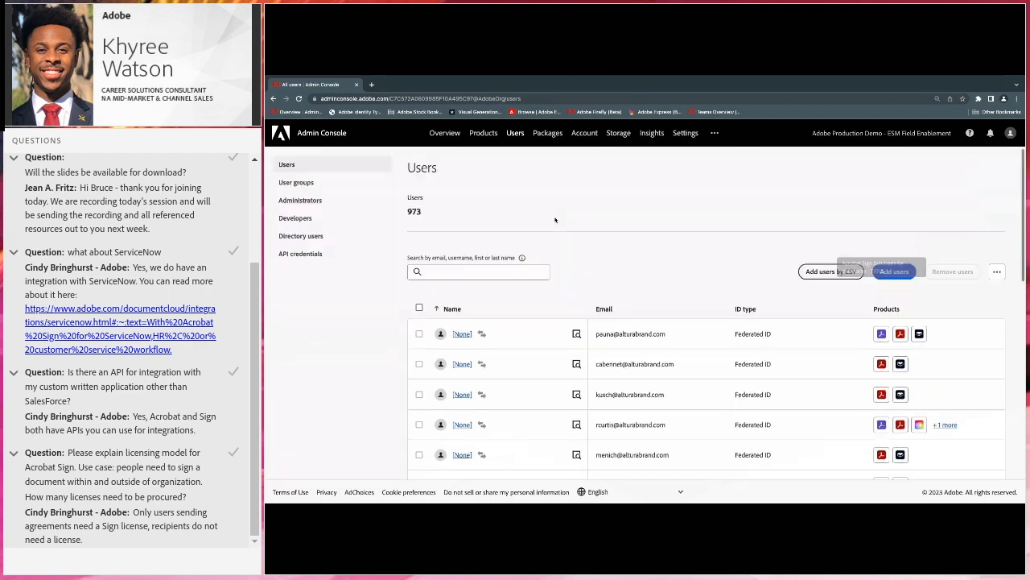
Create a new user group named "SEA HR Dept." without a description.
left_click(357, 192)
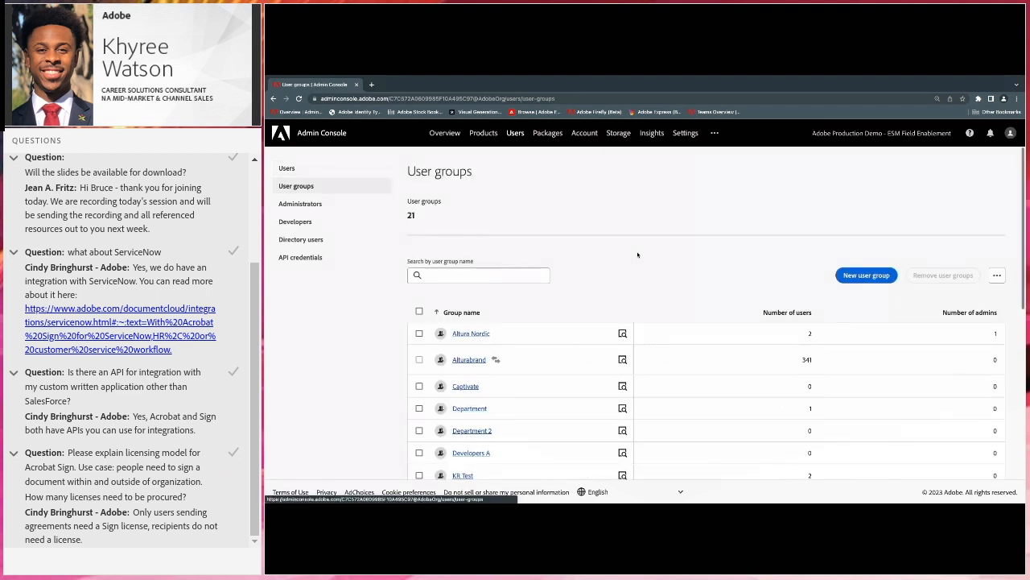
scroll(548, 277, "down", 2)
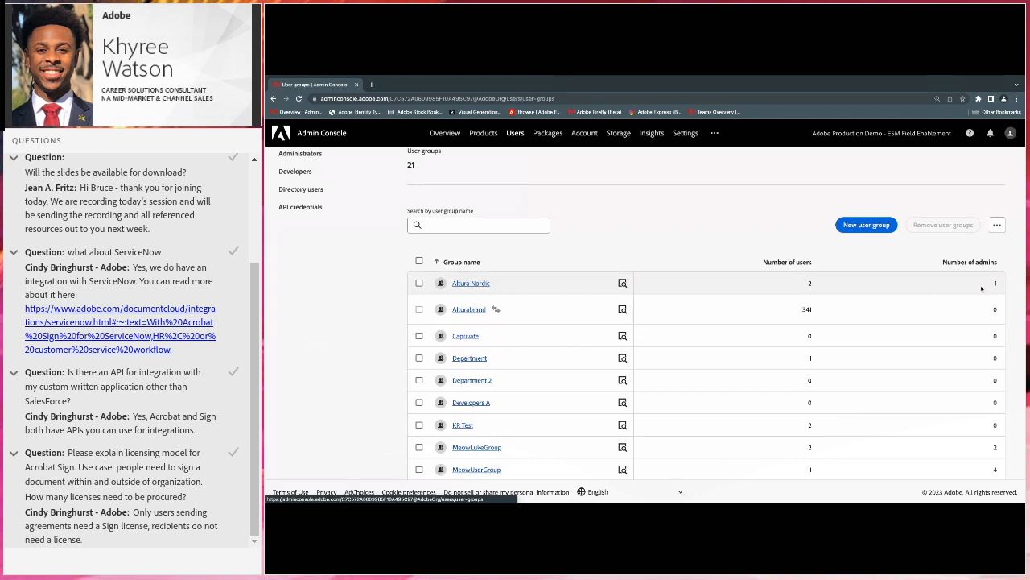
left_click(867, 225)
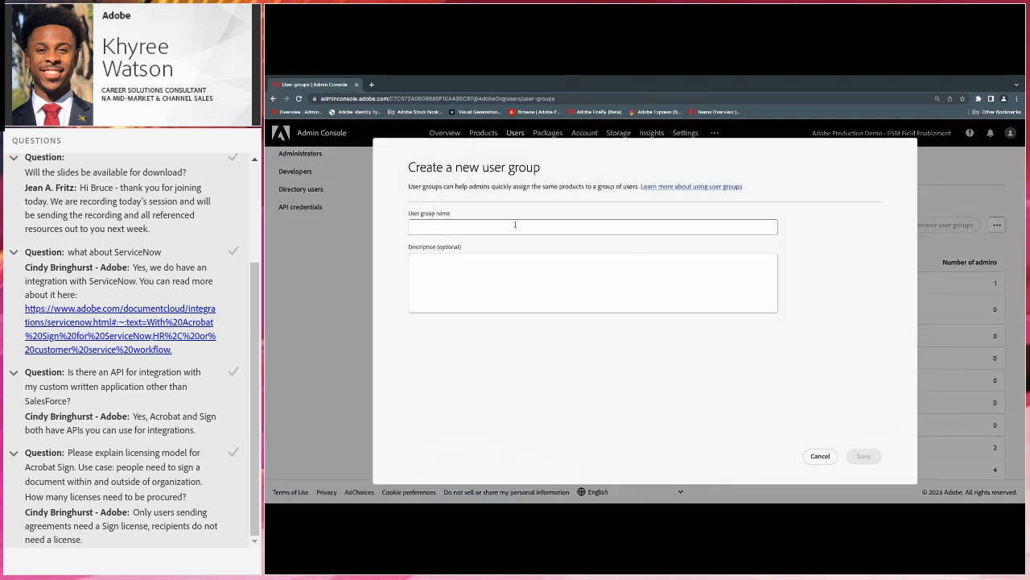
type("SEA")
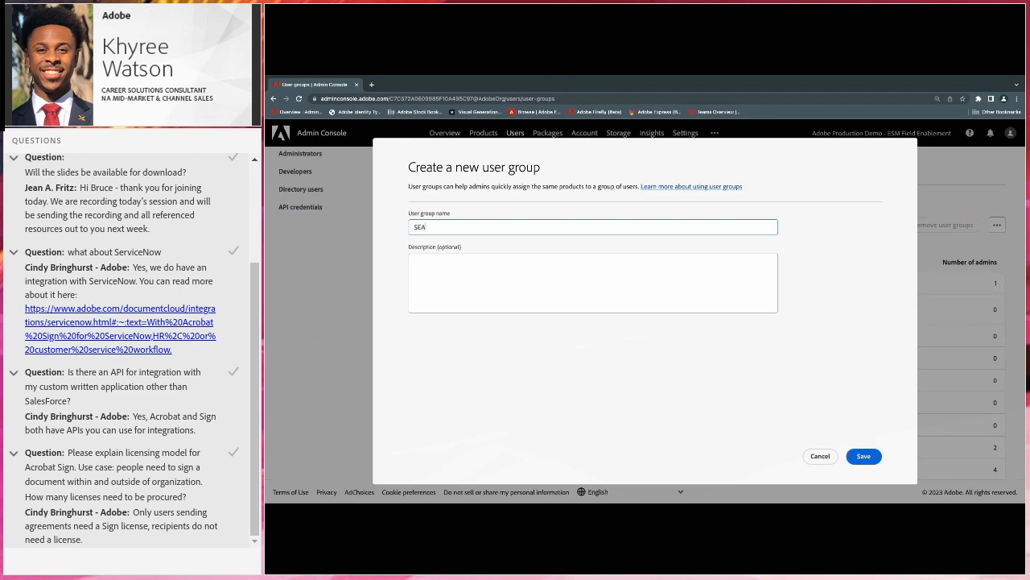
type(" Hr")
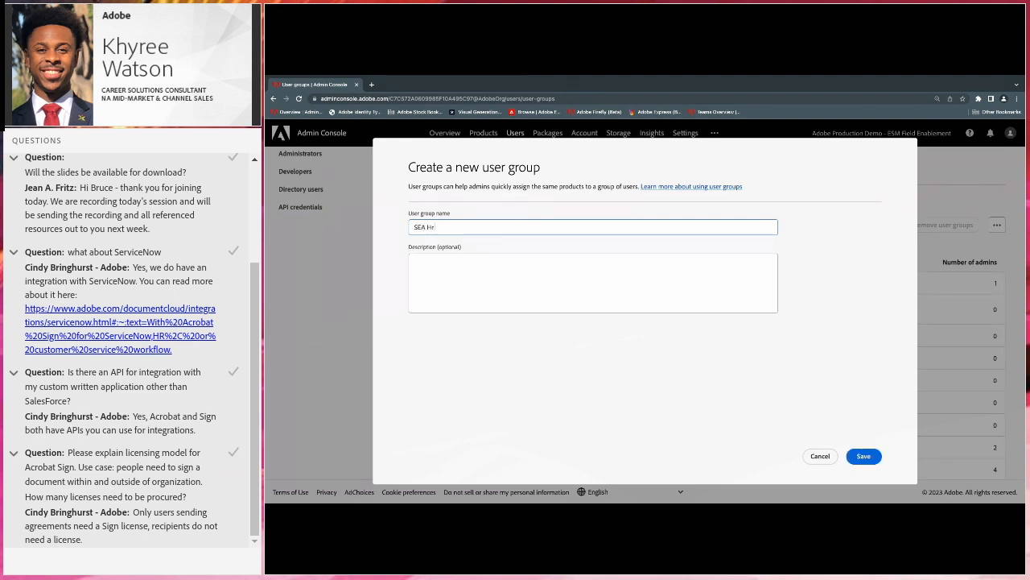
type(" Dept")
left_click(435, 229)
key("BackSpace")
type("R")
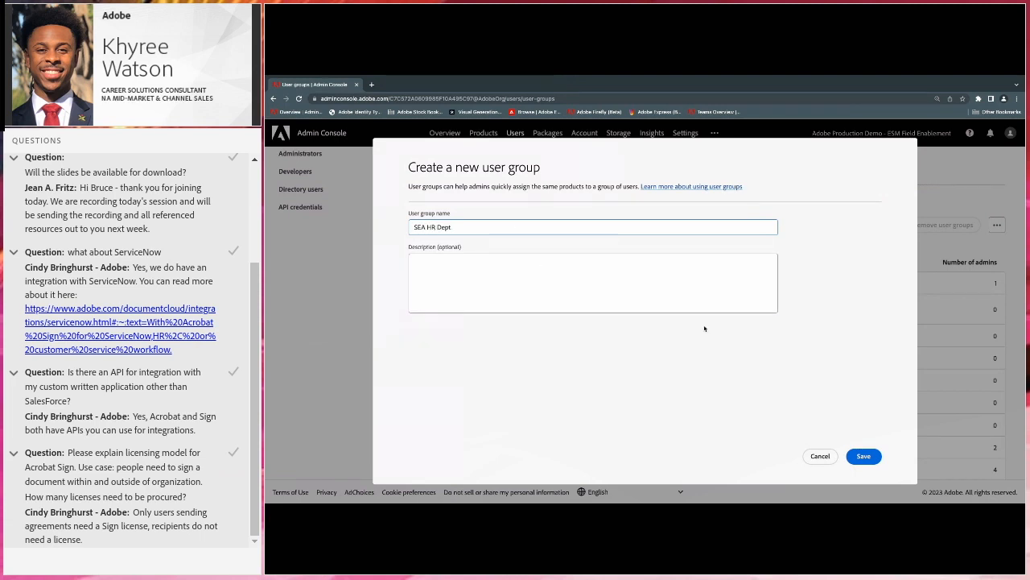
left_click(863, 457)
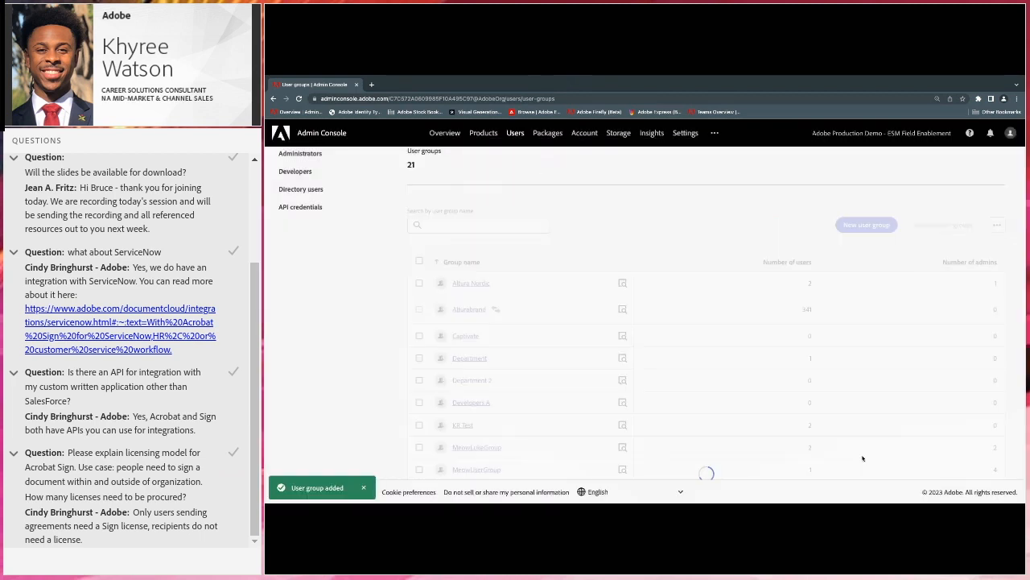
Open the SEA HR Dept. user group and examine its list of assigned users.
scroll(522, 372, "down", 2)
scroll(522, 372, "down", 3)
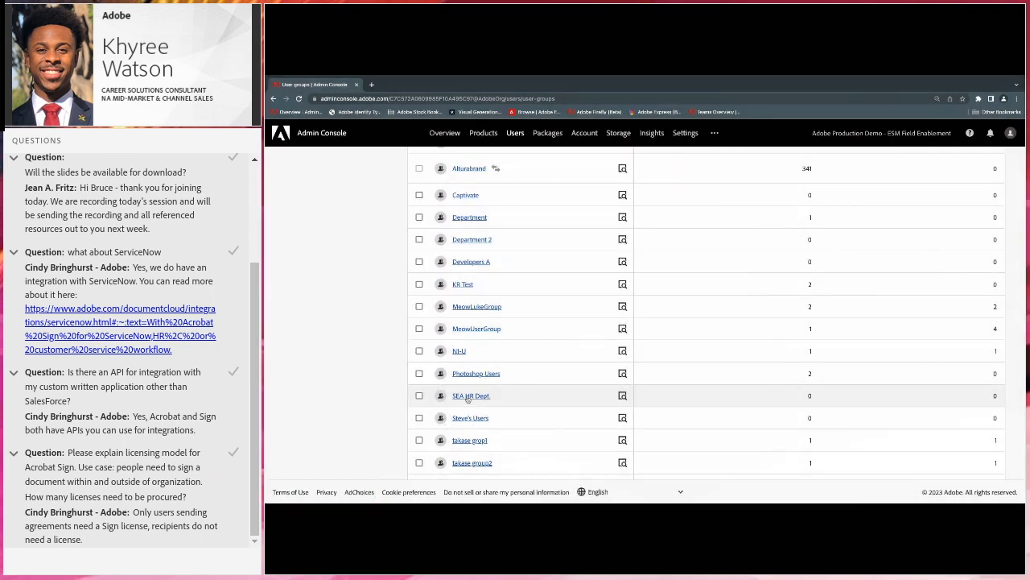
left_click(467, 397)
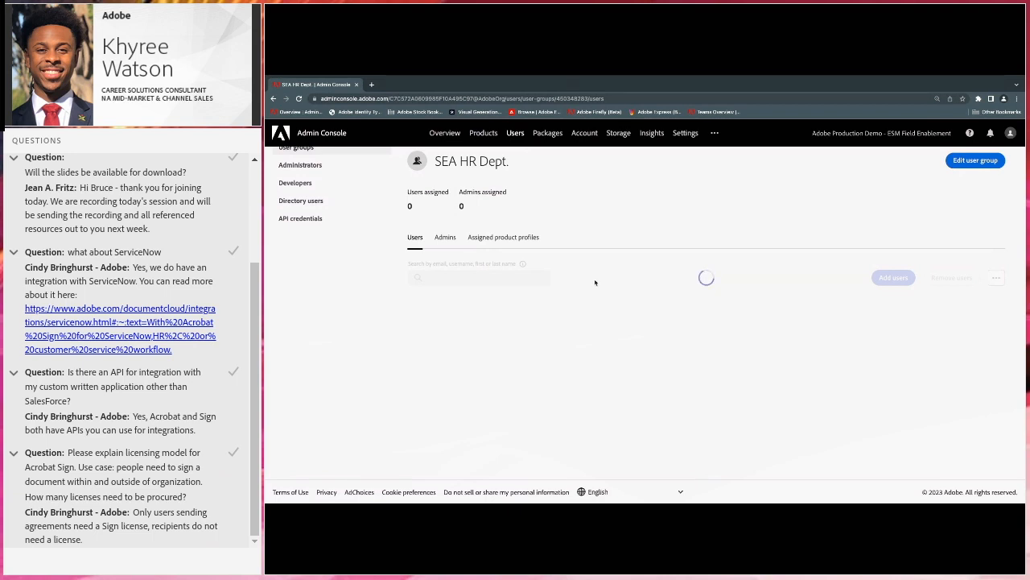
scroll(421, 243, "down", 1)
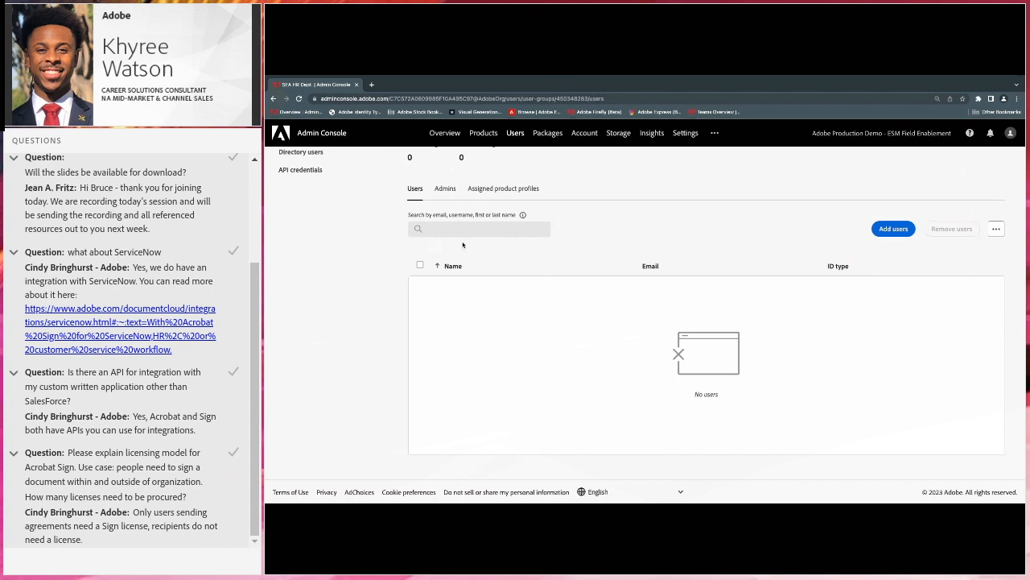
scroll(463, 244, "up", 1)
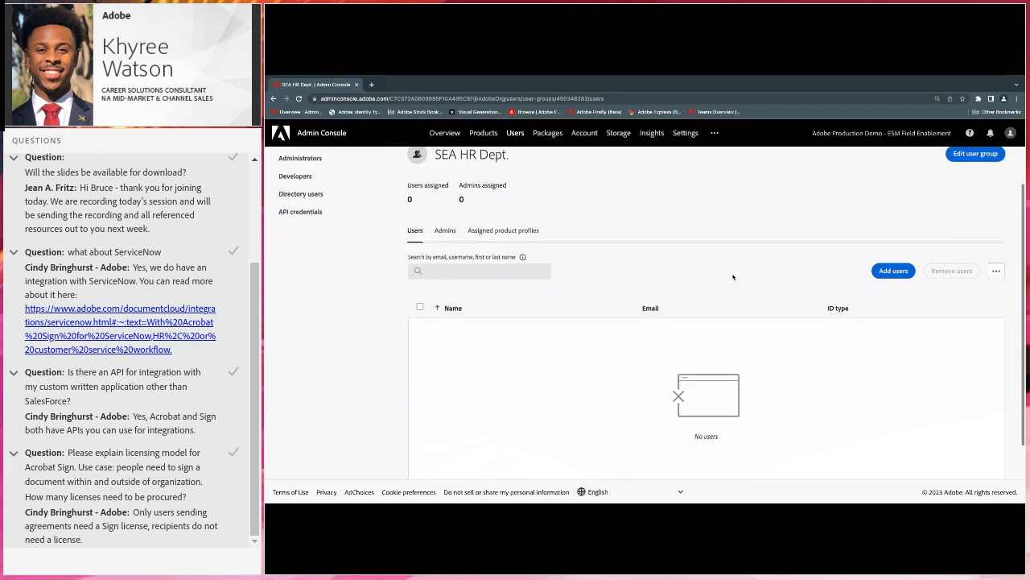
Begin adding users to the SEA HR Dept. group and choose an existing account as the first user.
scroll(702, 277, "up", 1)
left_click(893, 284)
left_click(544, 248)
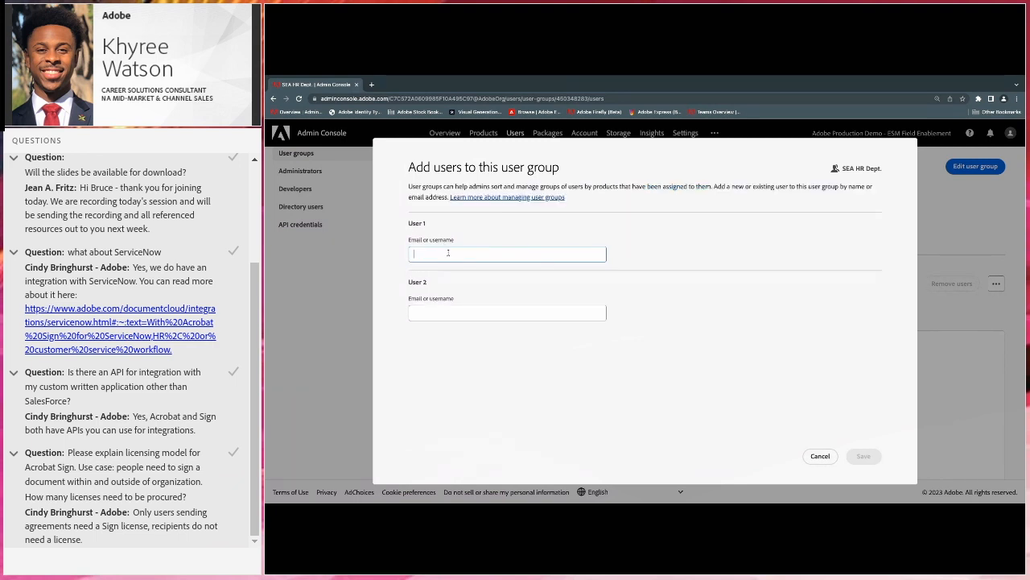
type("kwat")
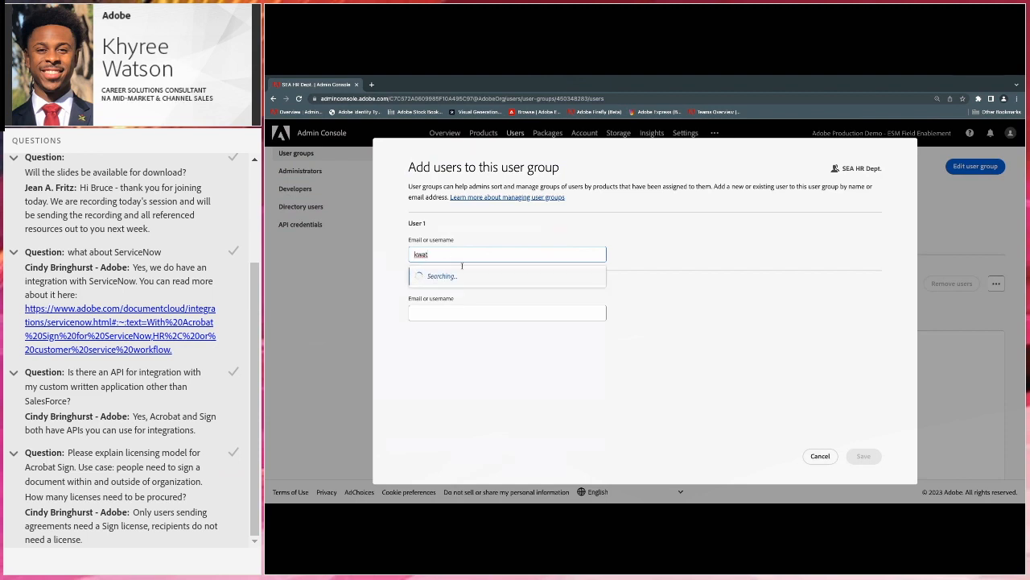
left_click(465, 284)
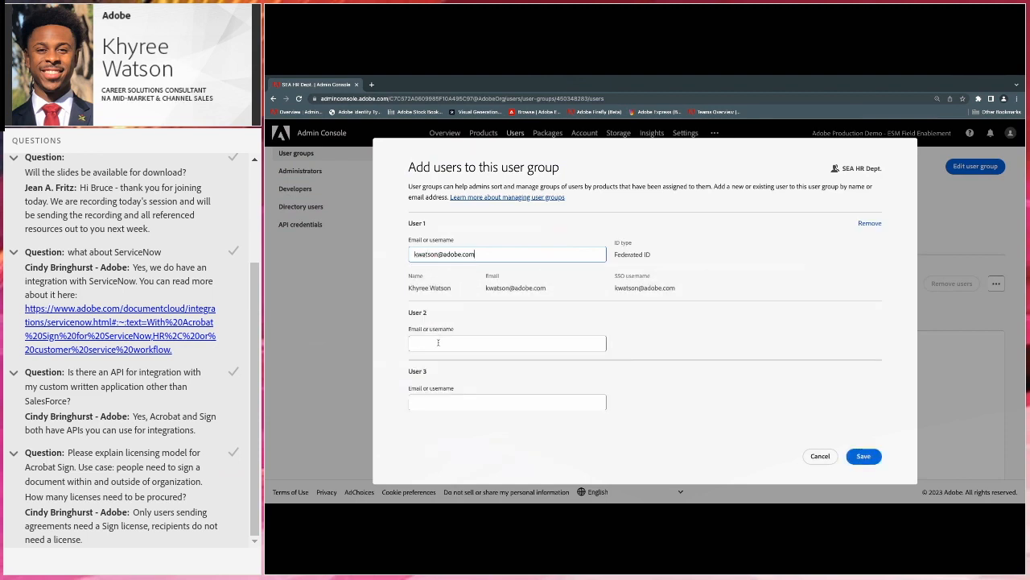
Look up two more existing accounts and choose them as the second and third users for the group.
type("page")
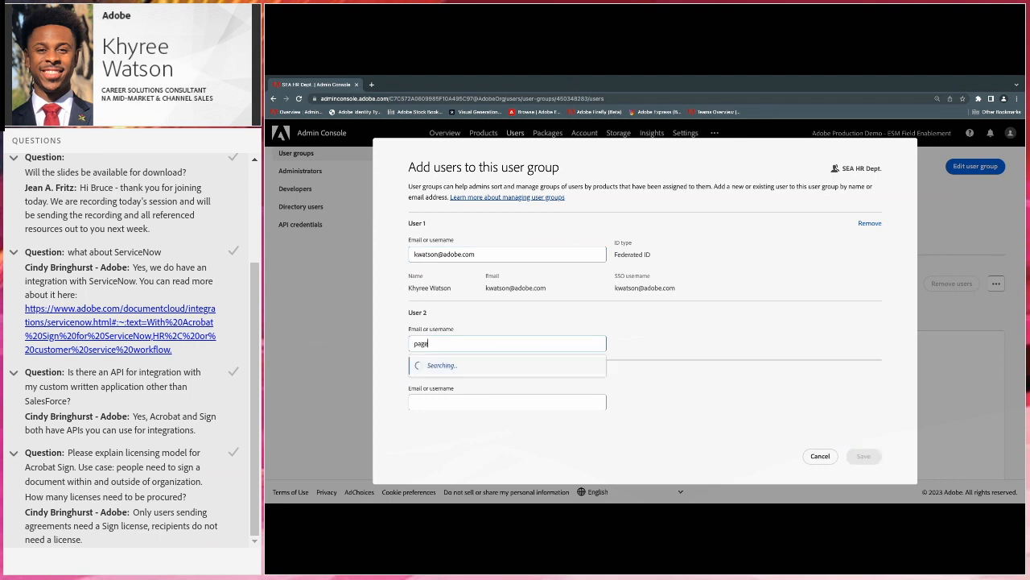
left_click(457, 397)
left_click(457, 387)
type("cindy")
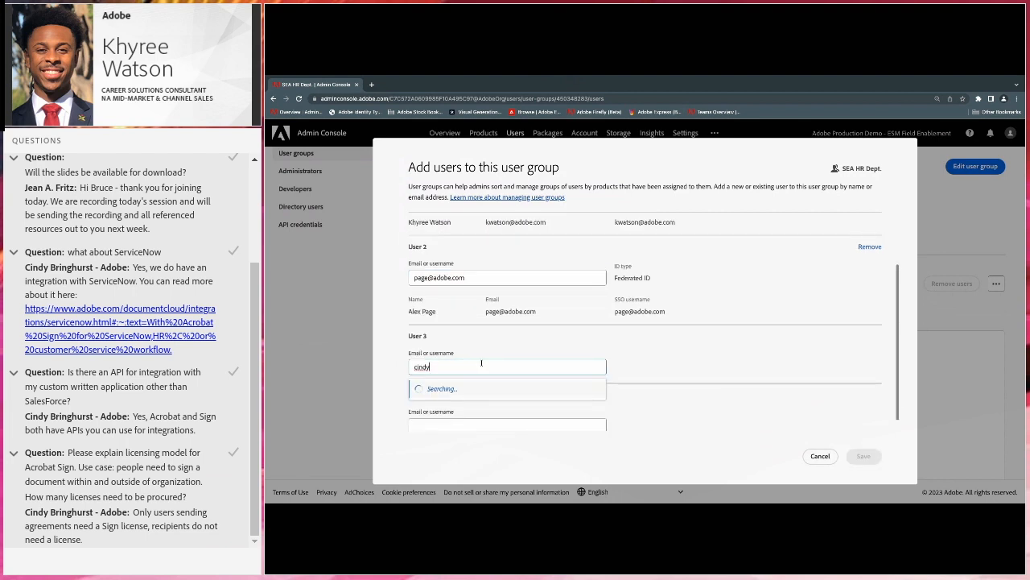
left_click(483, 392)
Check the three chosen users, save them to the SEA HR Dept. group and refresh its user list.
scroll(497, 308, "up", 2)
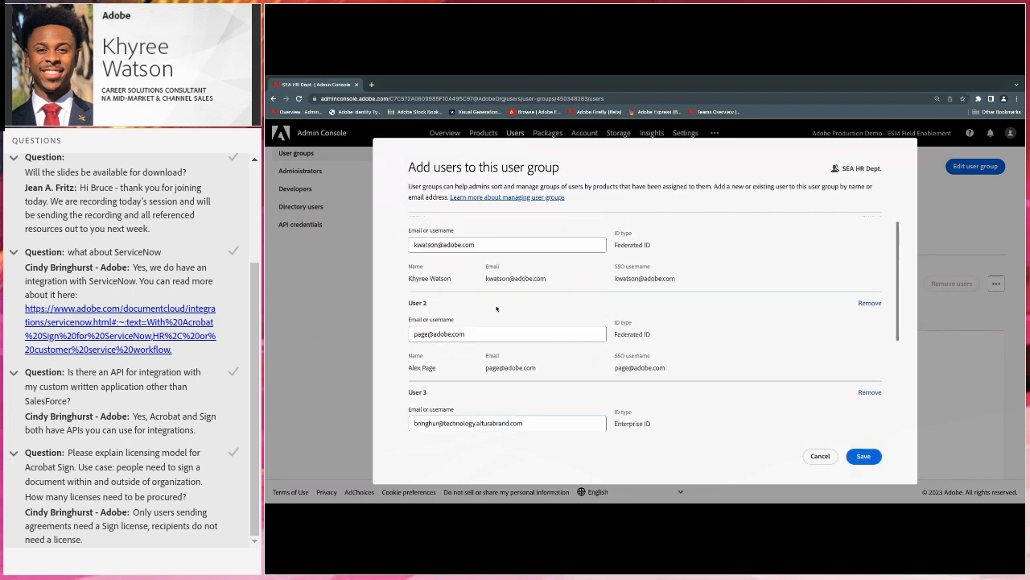
scroll(805, 419, "down", 2)
left_click(863, 456)
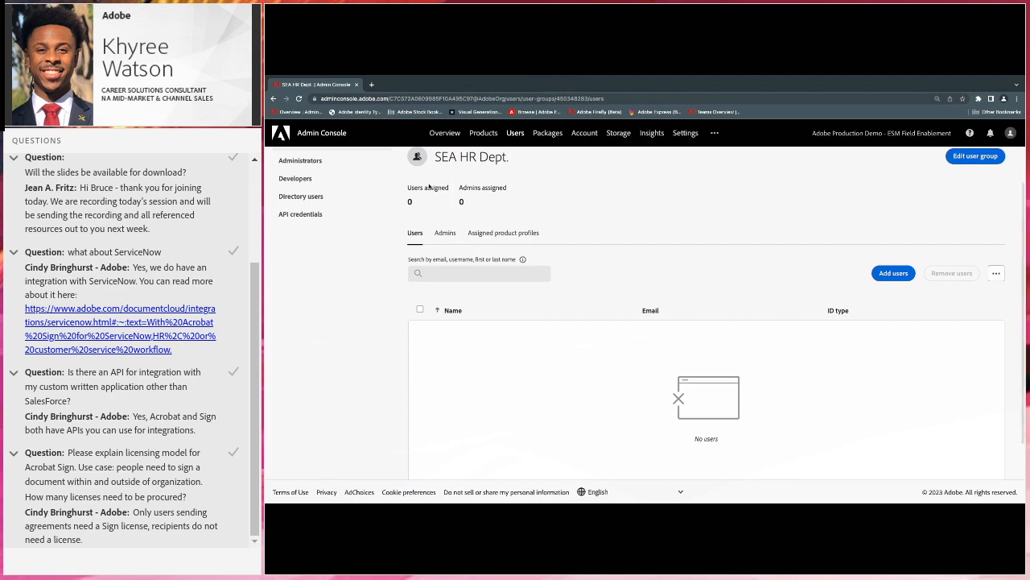
left_click(446, 233)
left_click(415, 232)
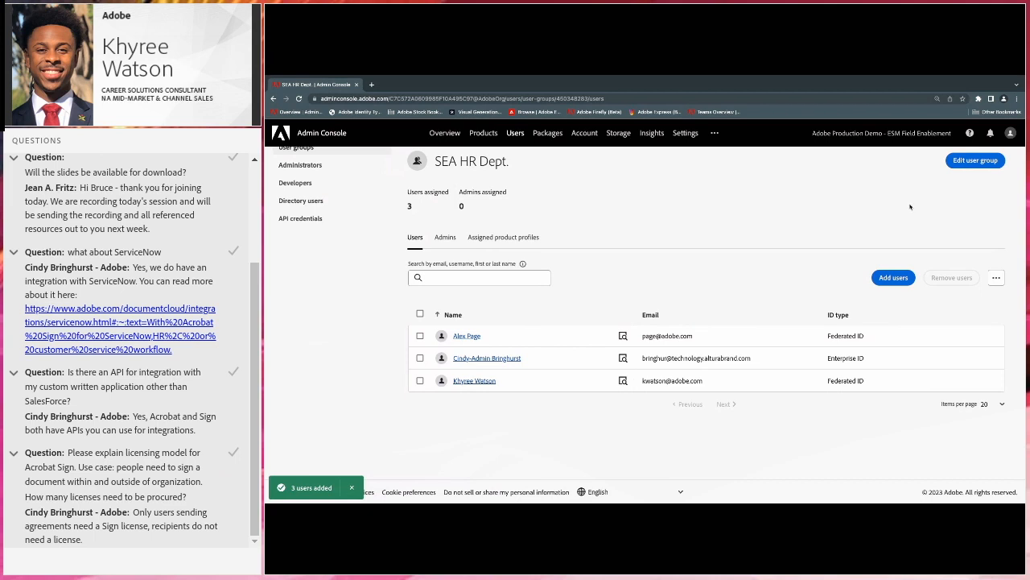
Show all products and services, collapse the Creative Cloud section and examine the license quantities of the Document Cloud products.
scroll(803, 254, "up", 1)
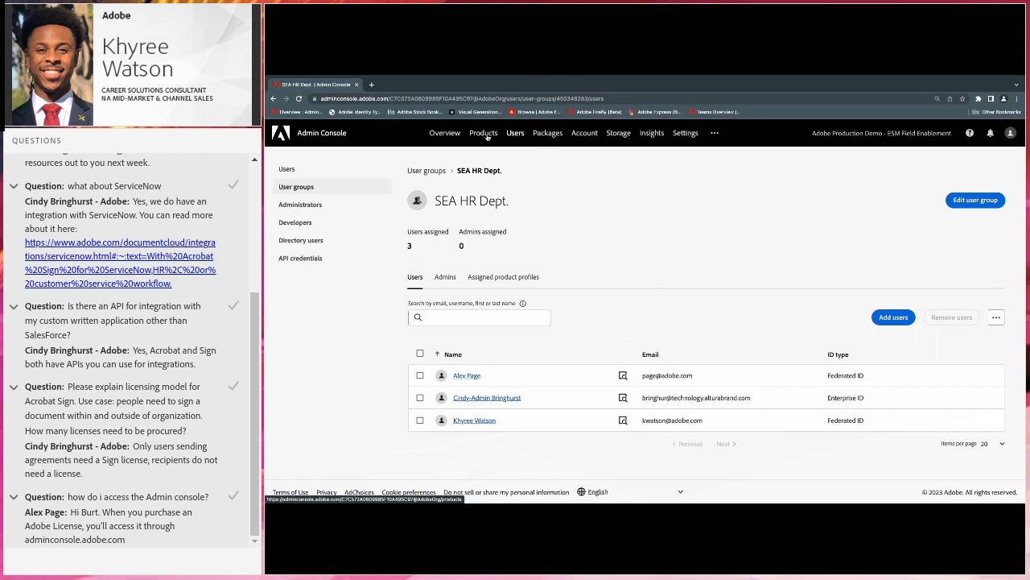
left_click(485, 135)
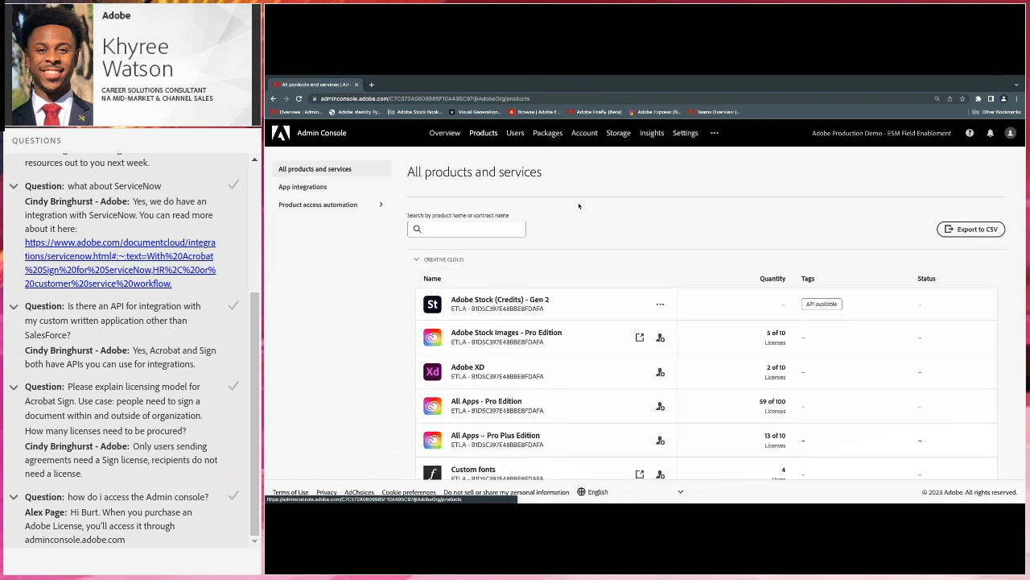
scroll(611, 230, "down", 2)
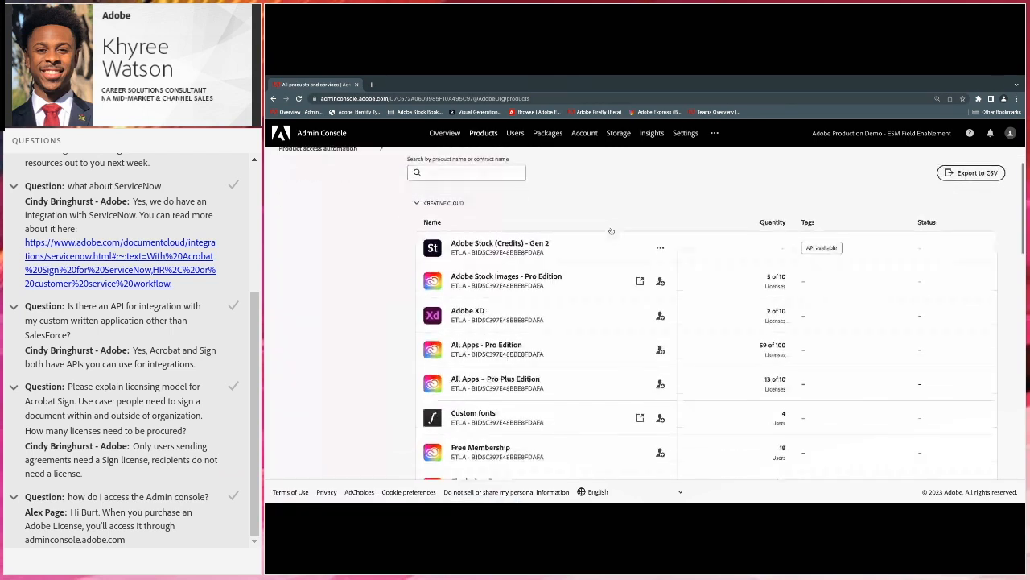
scroll(611, 230, "down", 1)
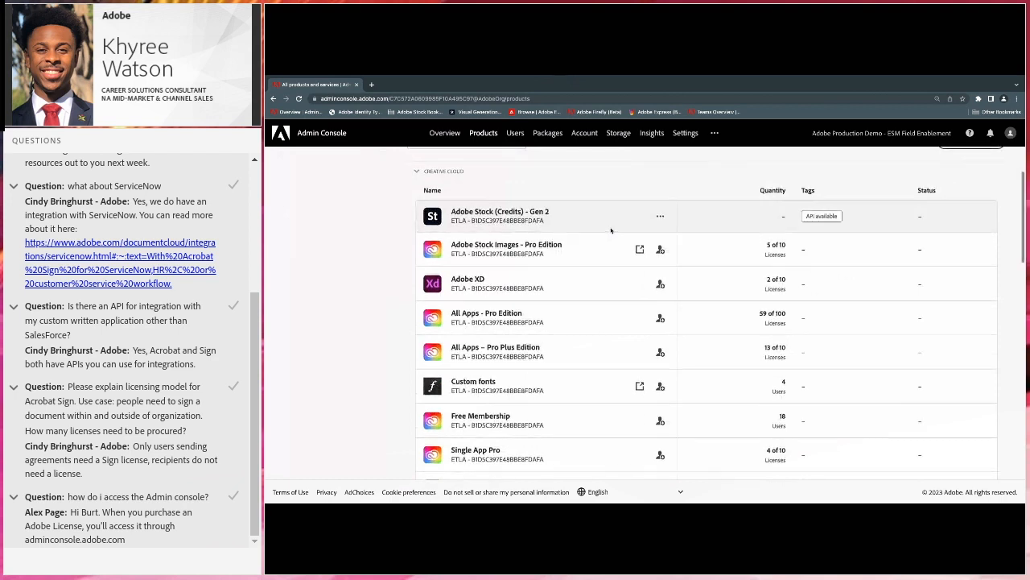
scroll(611, 231, "up", 2)
left_click(435, 247)
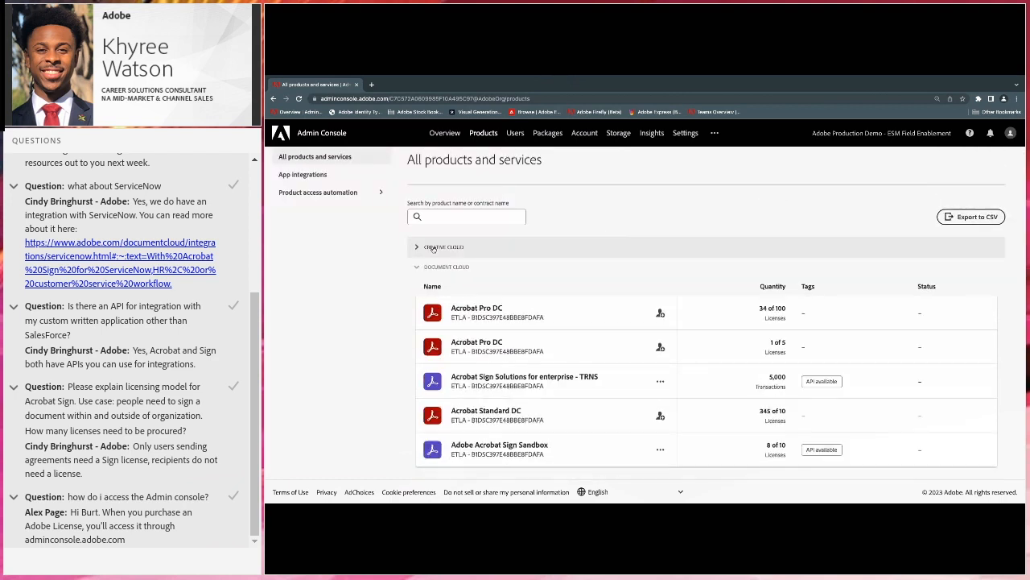
scroll(442, 358, "down", 4)
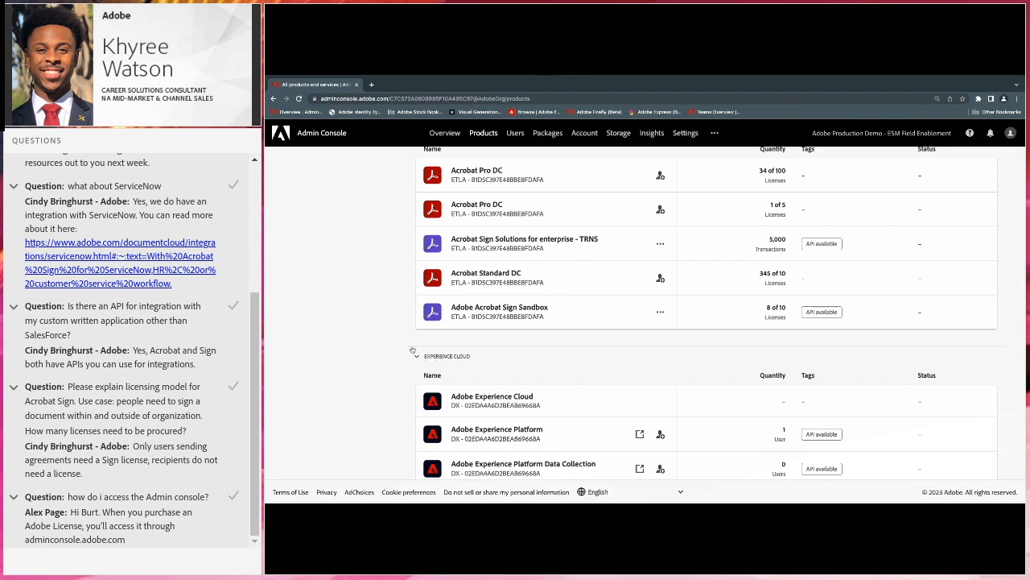
scroll(413, 349, "up", 3)
scroll(412, 349, "up", 1)
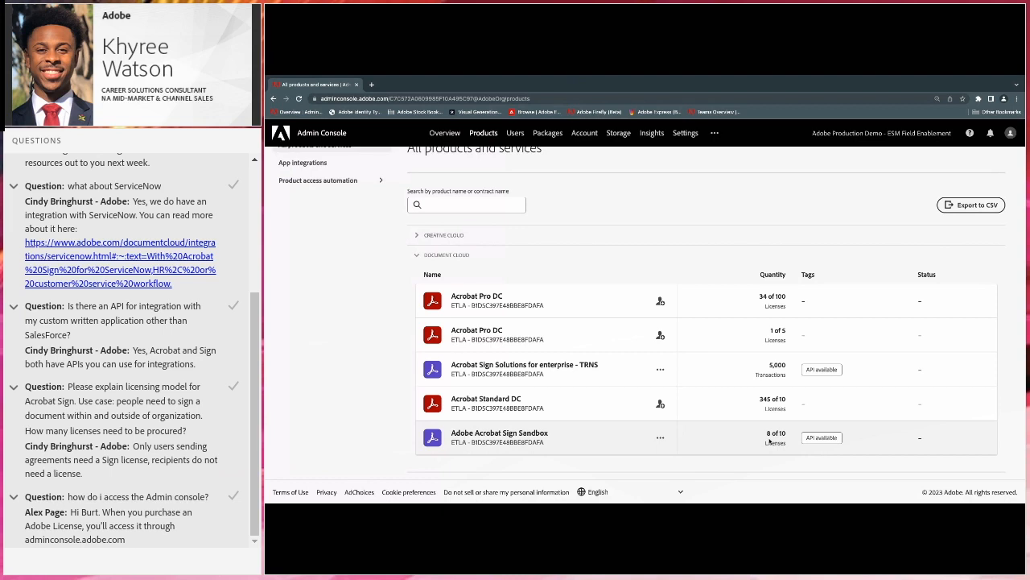
Open the product profiles of the 100-license Acrobat Pro DC, review them and open the quota settings.
left_click(560, 305)
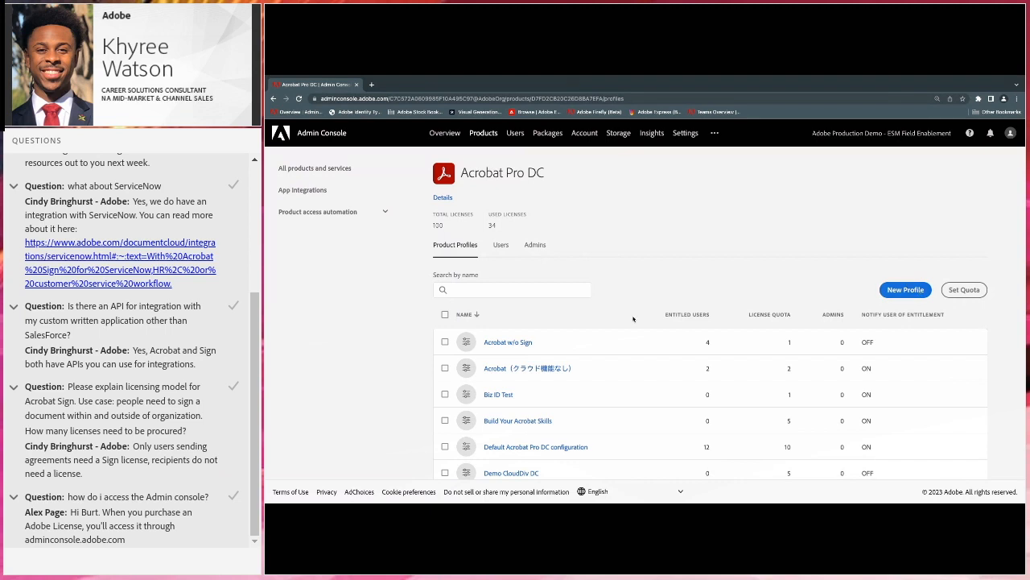
scroll(659, 241, "down", 2)
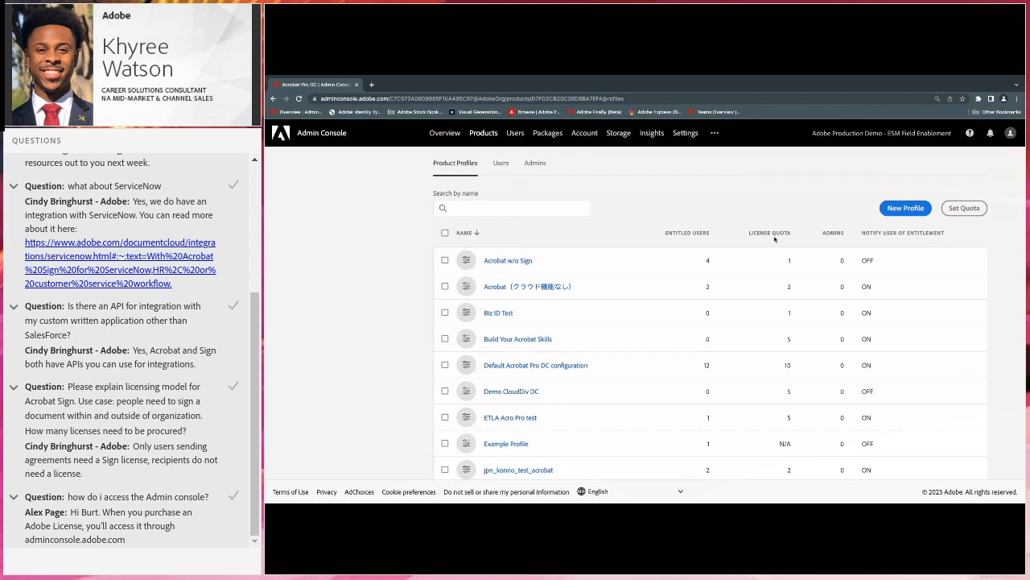
left_click(966, 209)
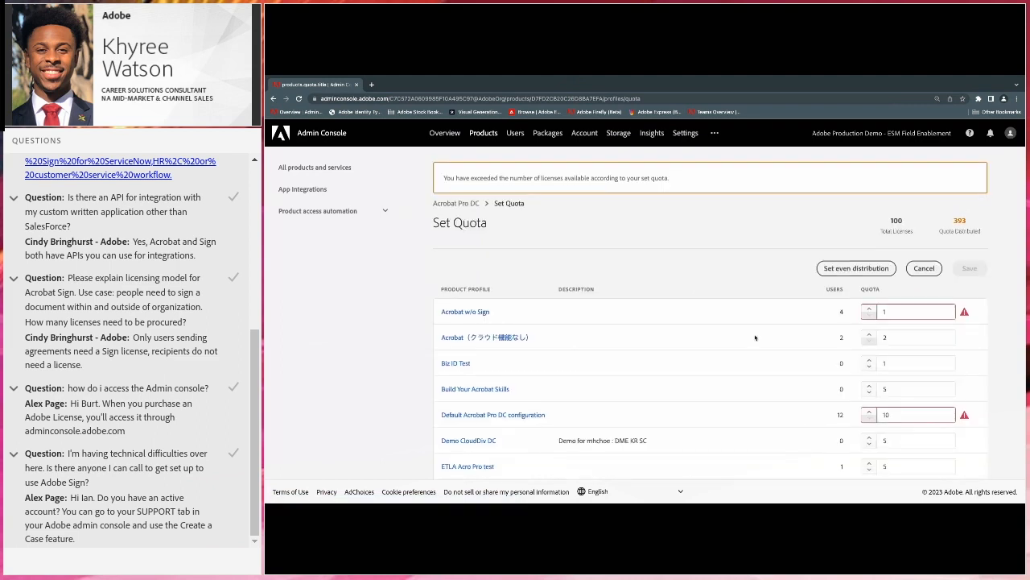
Try a quota of 12 for the Default Acrobat Pro DC configuration and discard the change.
scroll(786, 293, "down", 1)
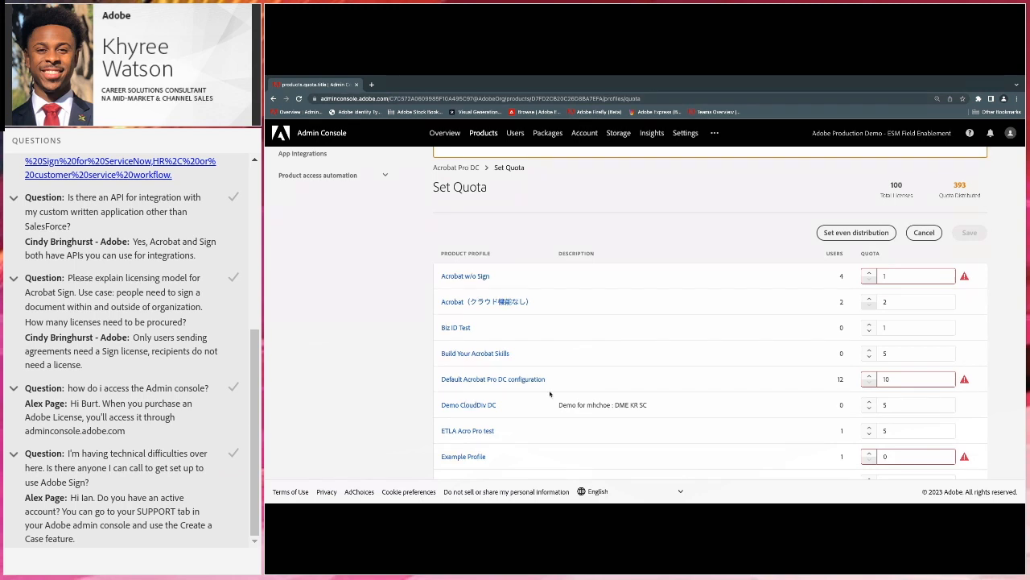
left_click(870, 376)
left_click(869, 376)
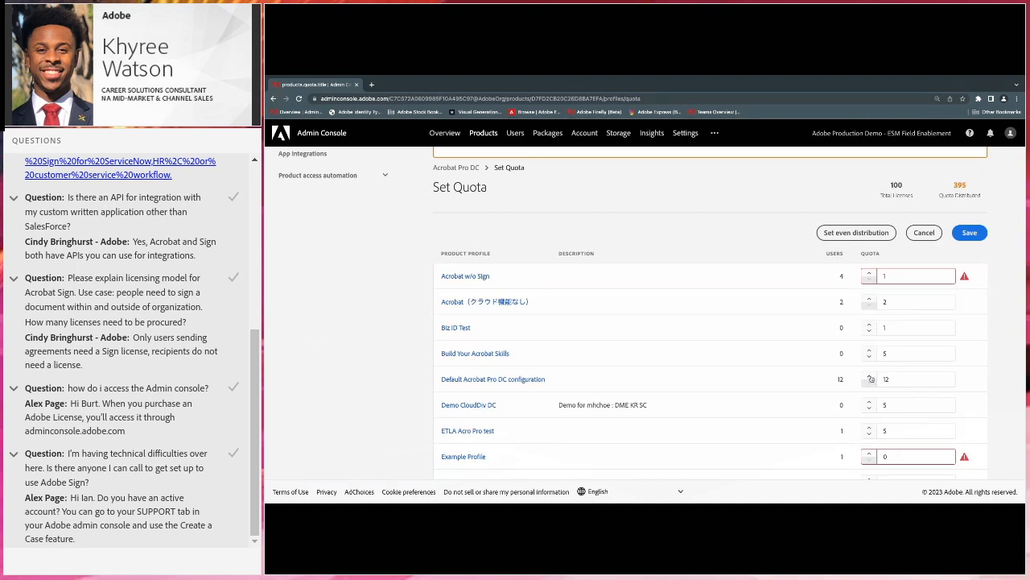
left_click(924, 232)
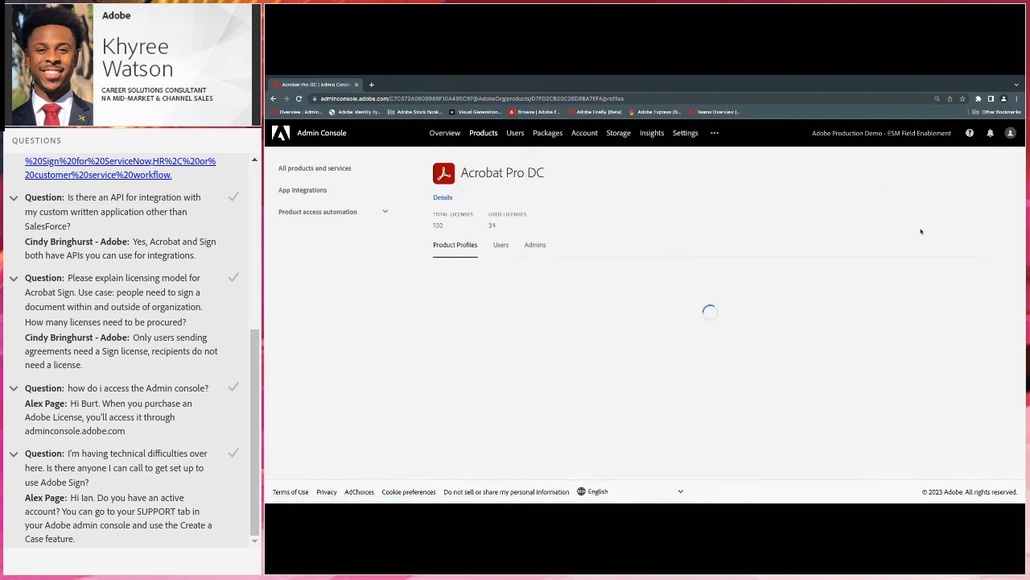
Start a new Acrobat Pro DC product profile and name it Acrobat SEA HR.
scroll(821, 236, "down", 1)
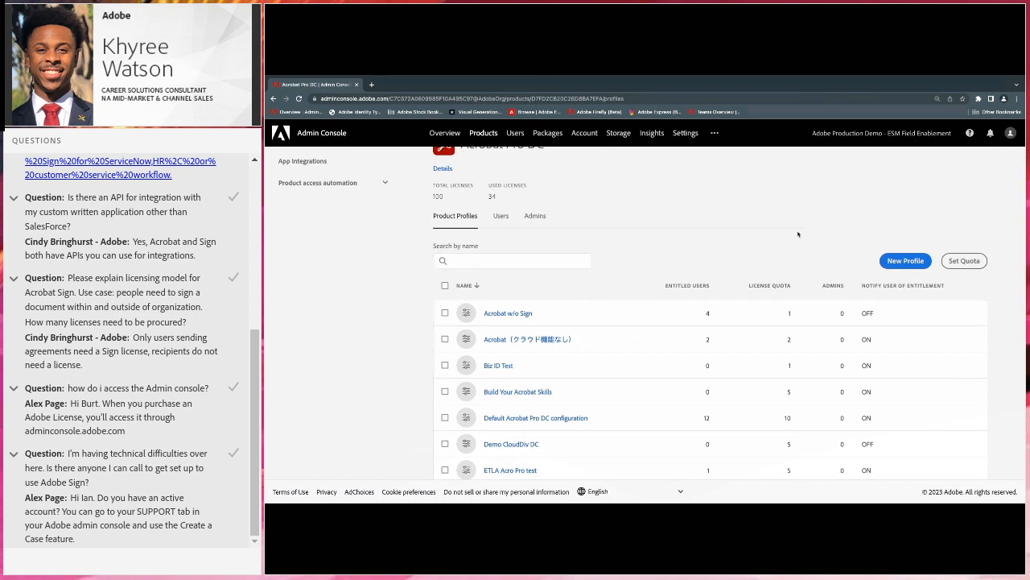
left_click(907, 260)
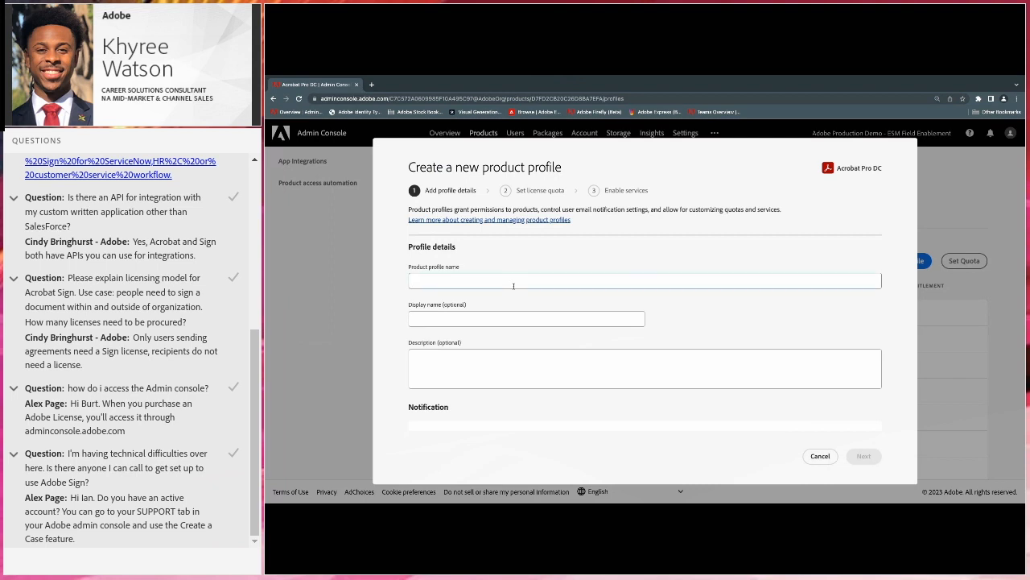
left_click(513, 285)
type("Acrobat SEA")
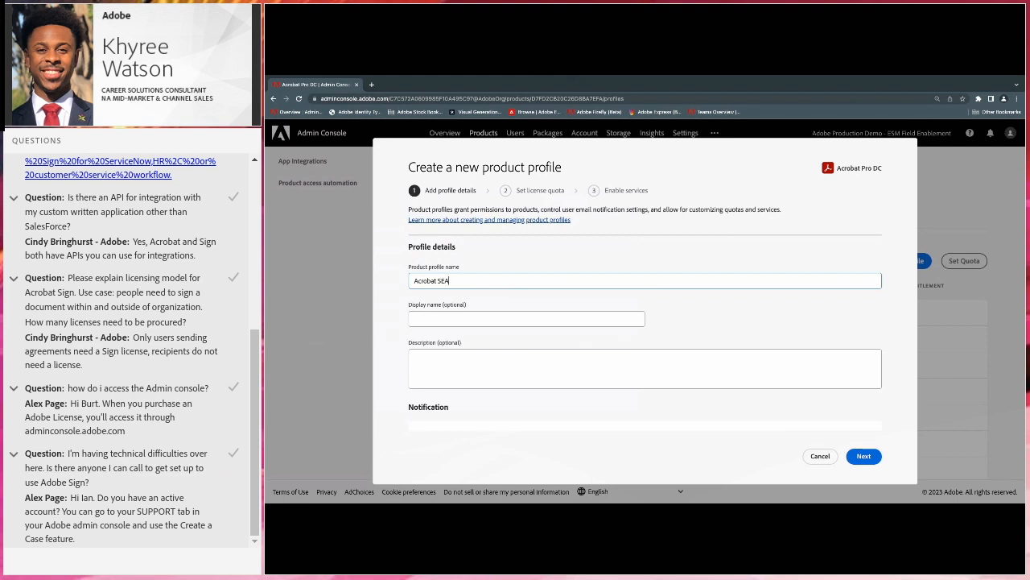
type(" HR")
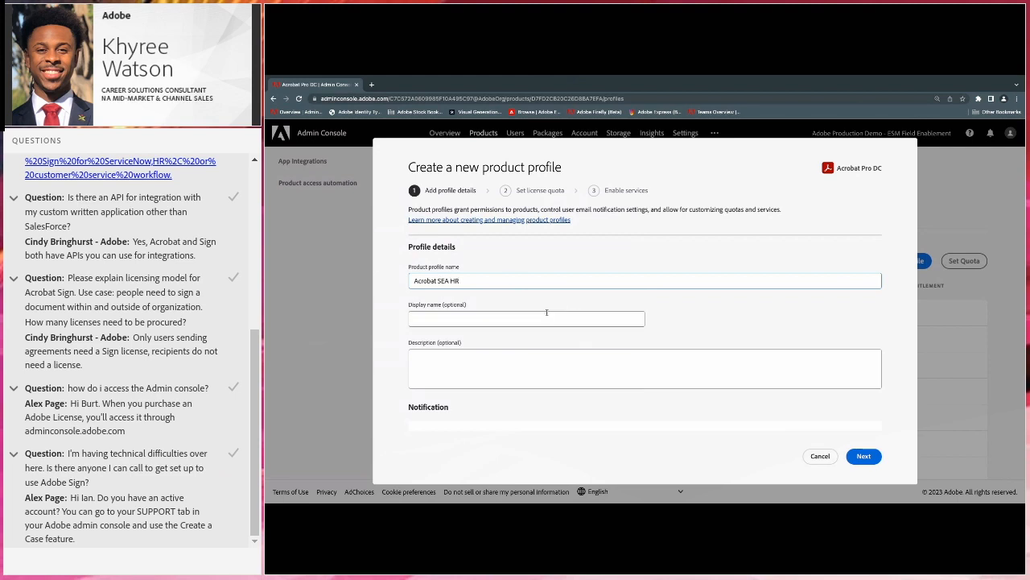
Leave the display name and description empty, turn off email notifications for the profile's users and continue to the license quota.
left_click(512, 320)
scroll(503, 322, "down", 1)
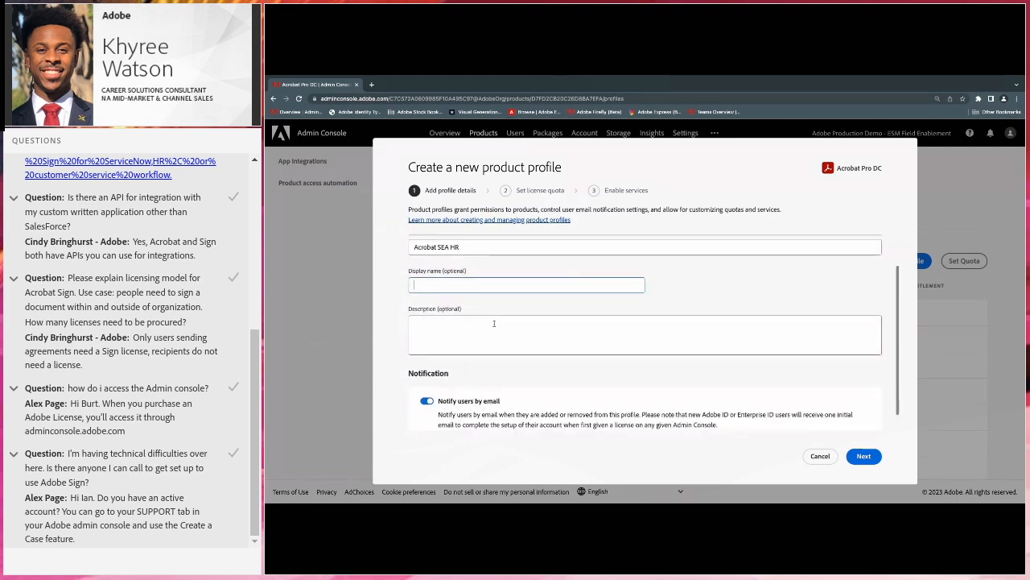
scroll(494, 323, "down", 1)
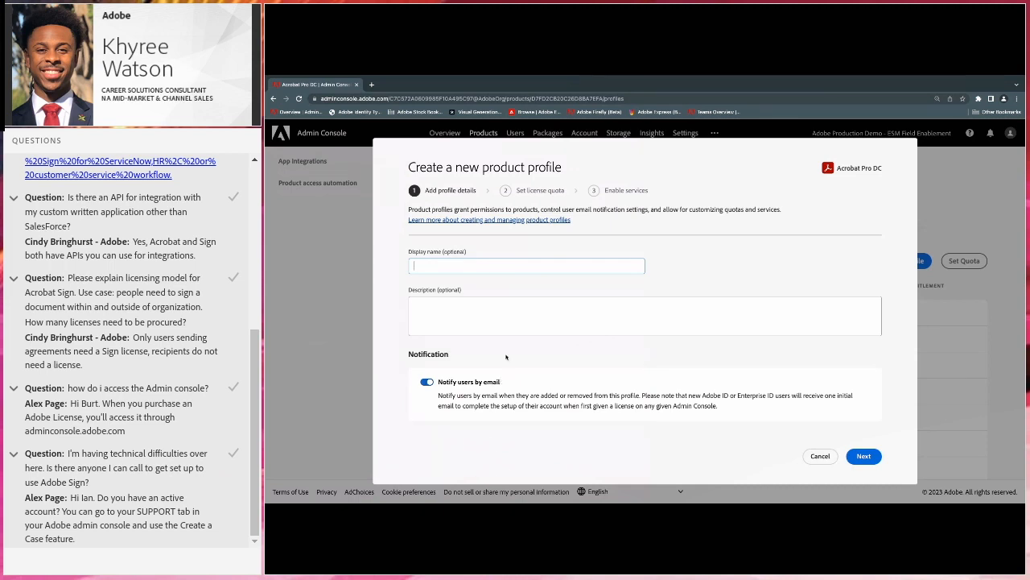
left_click(427, 382)
scroll(425, 382, "up", 2)
scroll(426, 383, "down", 2)
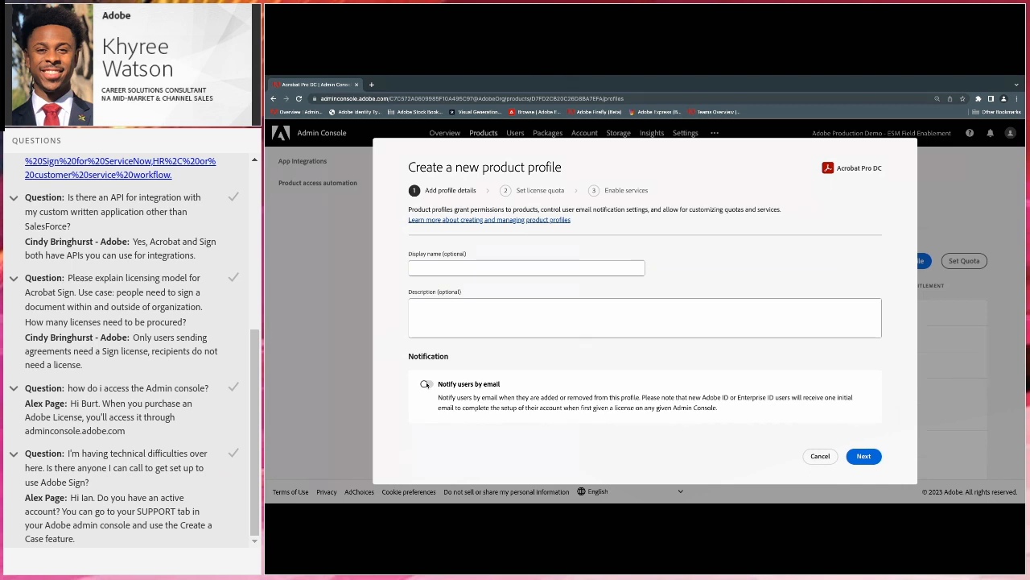
left_click(862, 456)
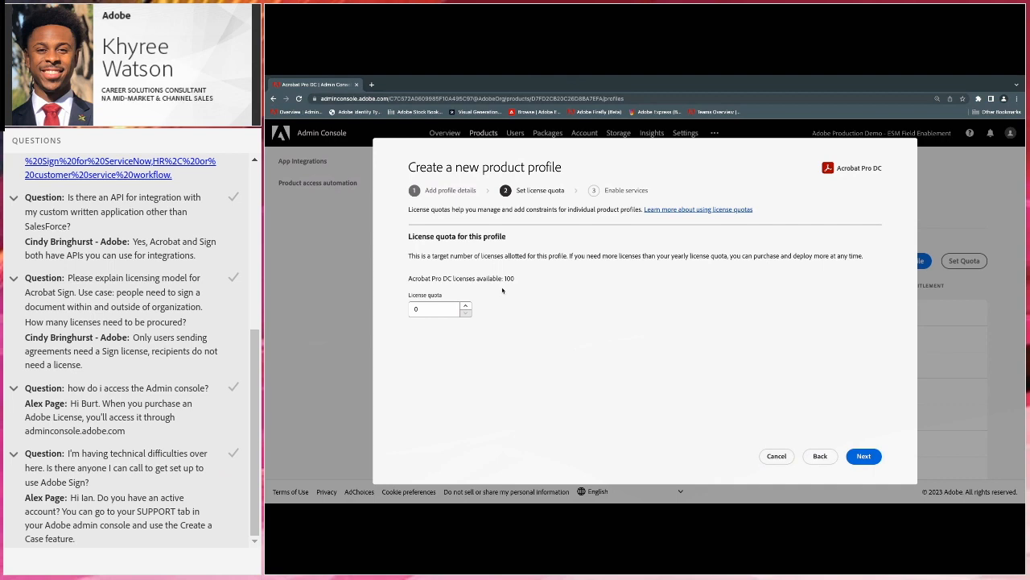
Set the new profile's license quota to 3 and continue to its services.
left_click(465, 306)
left_click(465, 306)
left_click(464, 306)
left_click(870, 458)
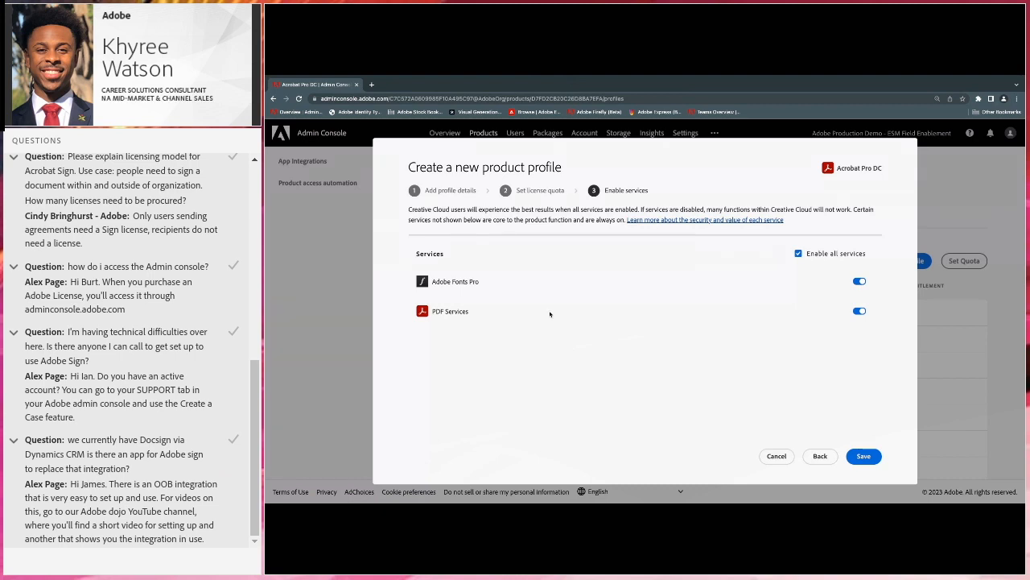
Switch PDF Services off and back on, then save the profile with all services enabled.
left_click(859, 312)
left_click(860, 311)
left_click(870, 459)
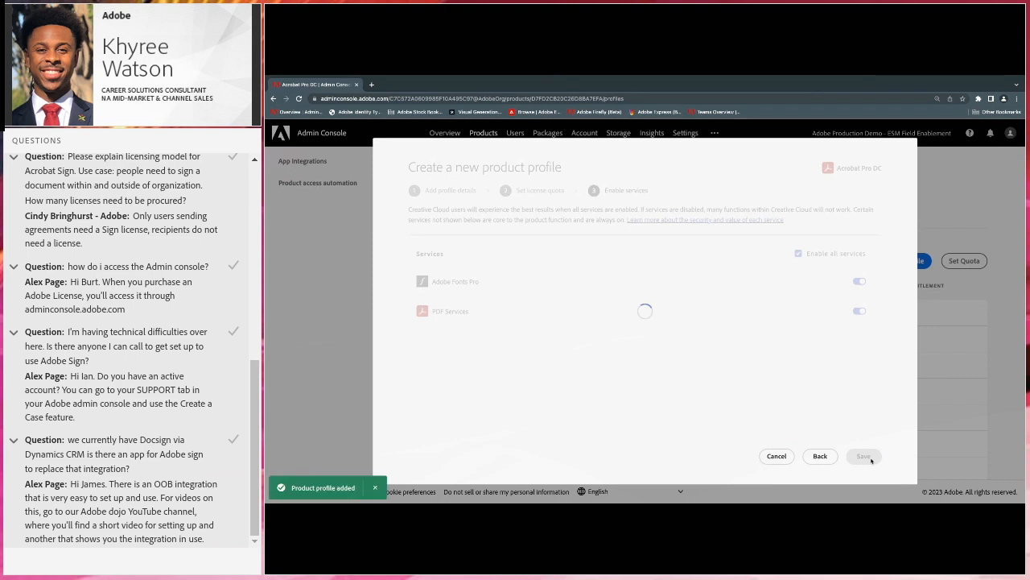
Reload the Acrobat Pro DC product profiles and review the list, including the new Acrobat SEA HR profile.
scroll(596, 405, "down", 2)
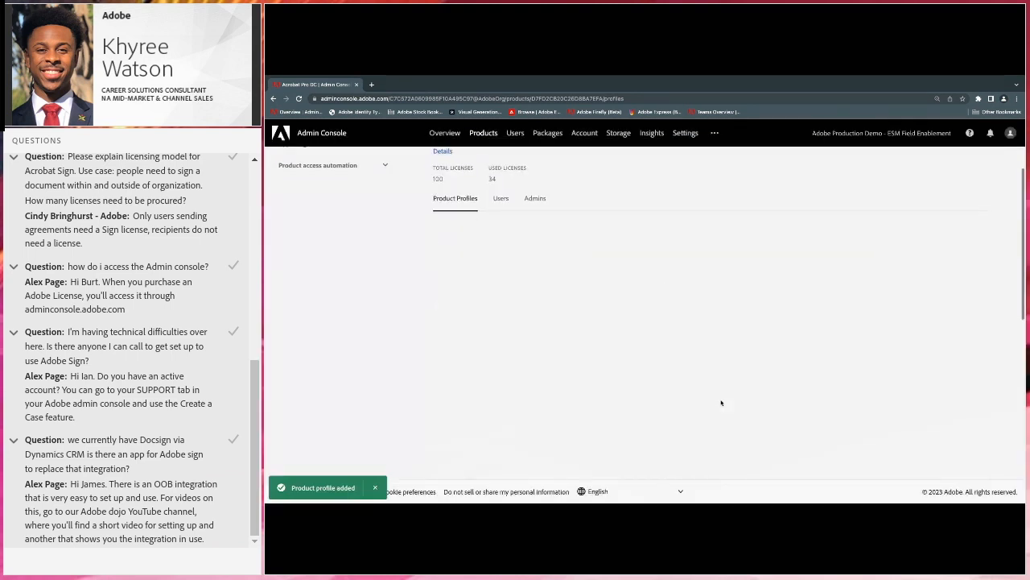
scroll(722, 403, "down", 1)
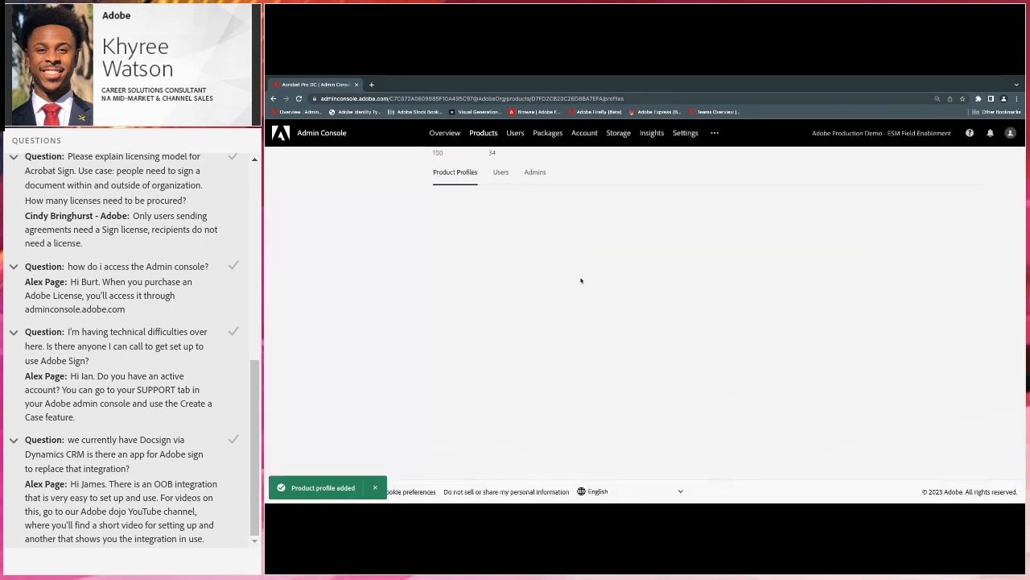
left_click(500, 173)
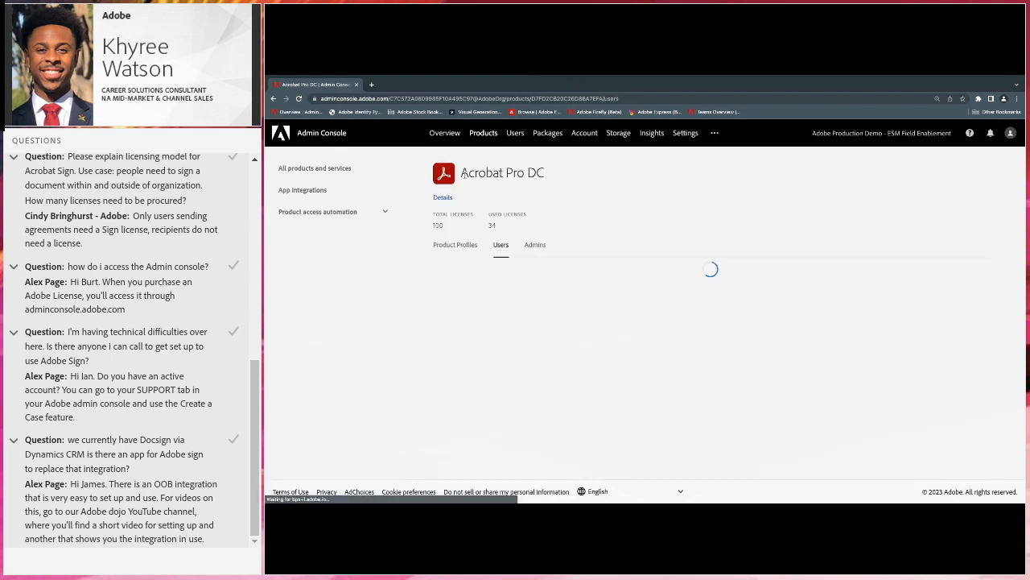
left_click(458, 247)
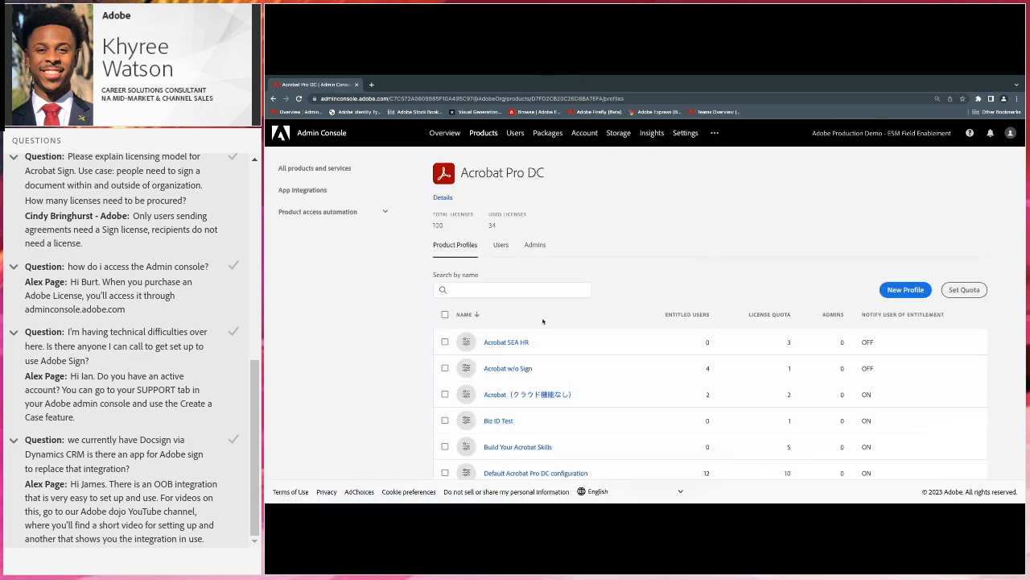
scroll(459, 250, "down", 5)
scroll(543, 322, "down", 4)
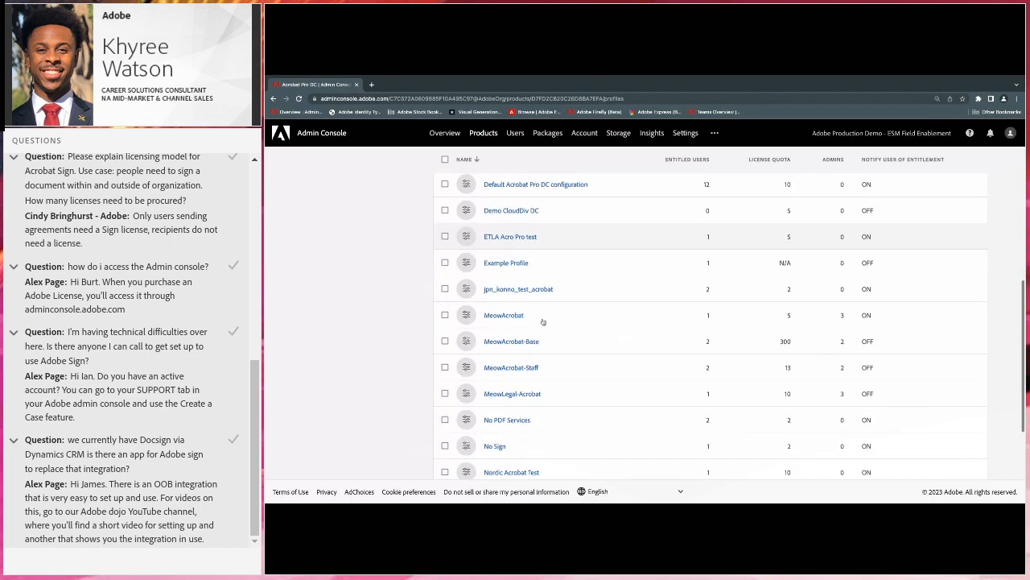
scroll(527, 261, "up", 8)
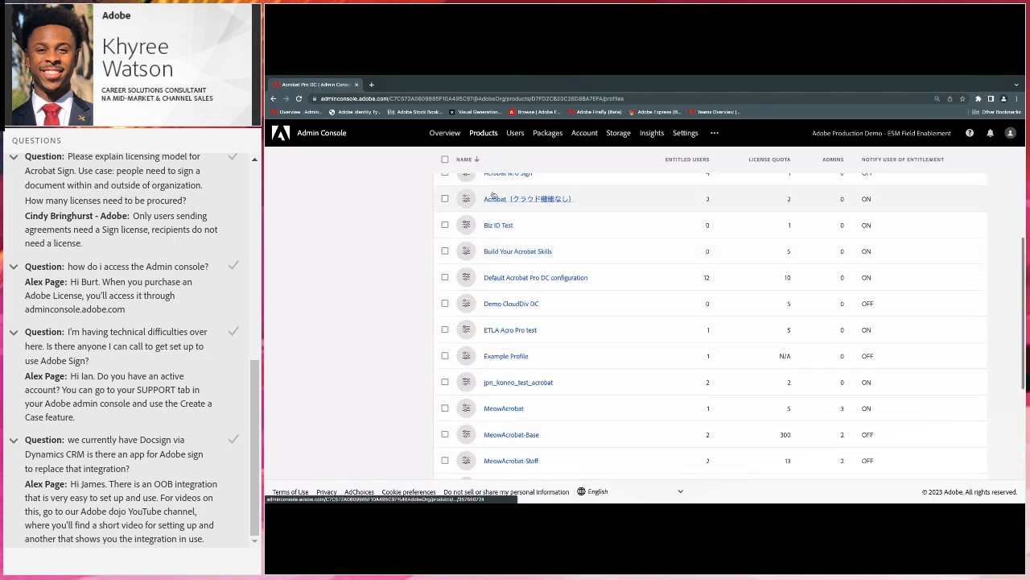
left_click(493, 244)
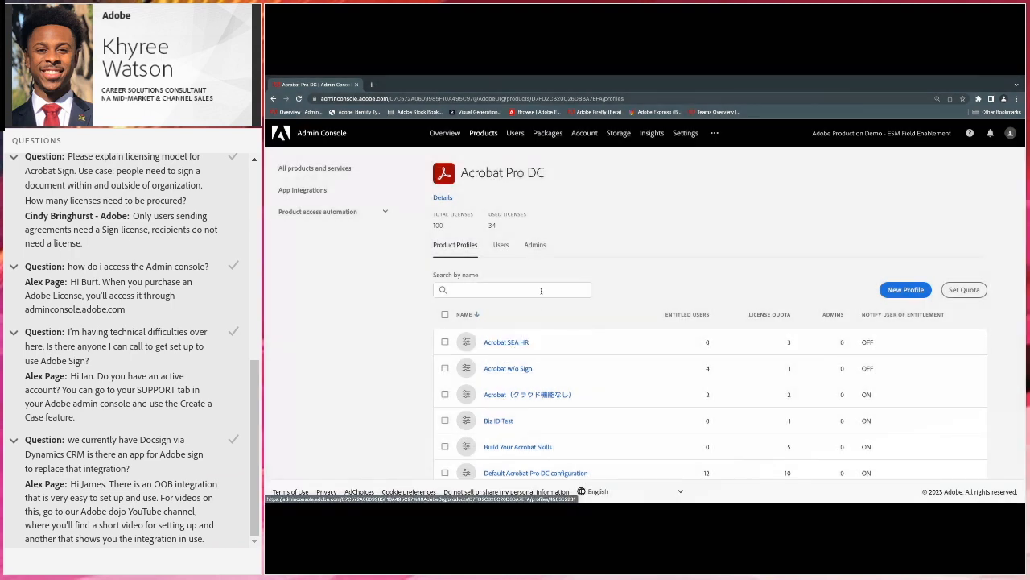
Open the SEA HR Dept. user group and show its assigned product profiles.
left_click(515, 134)
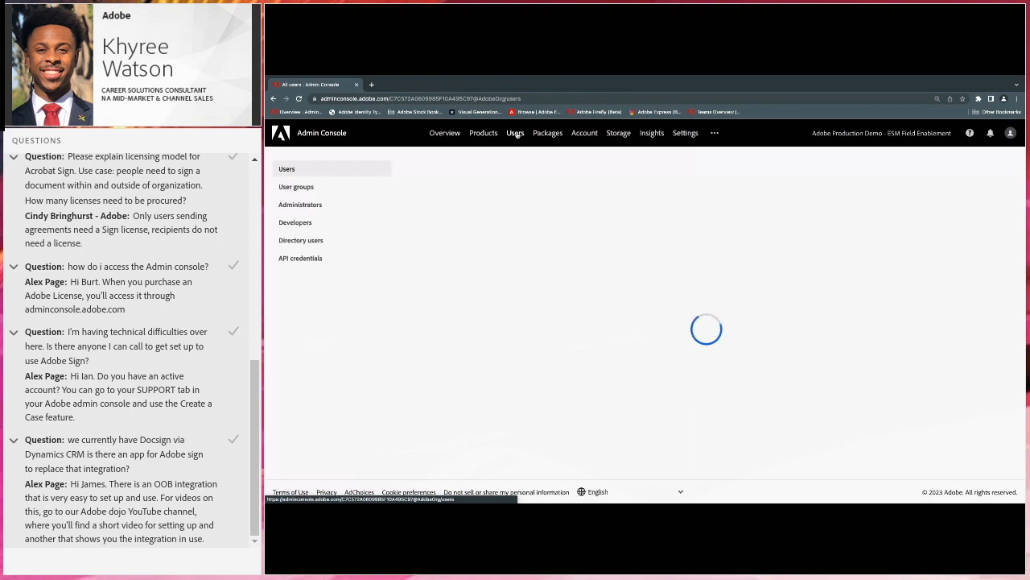
left_click(310, 187)
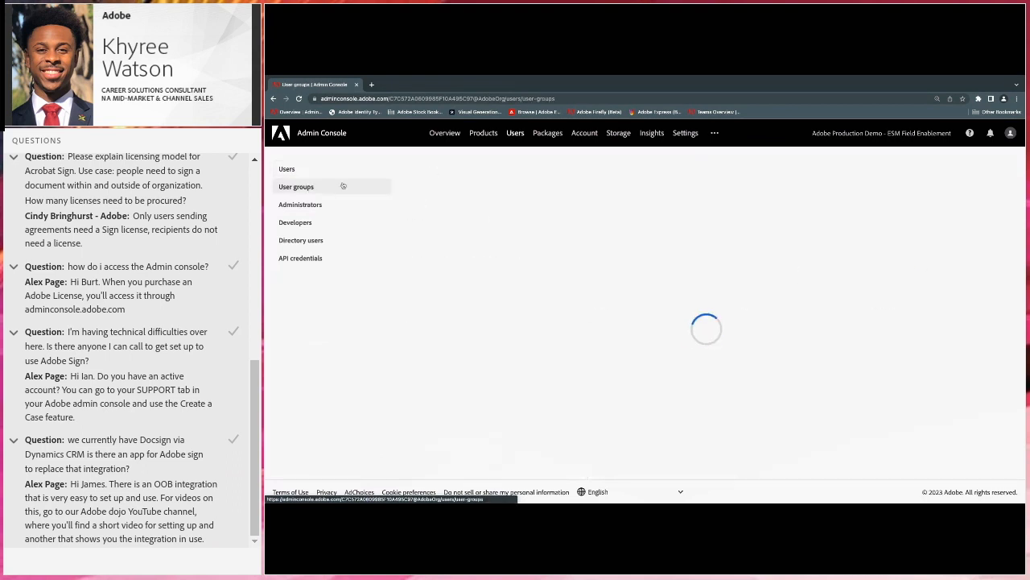
scroll(607, 304, "down", 3)
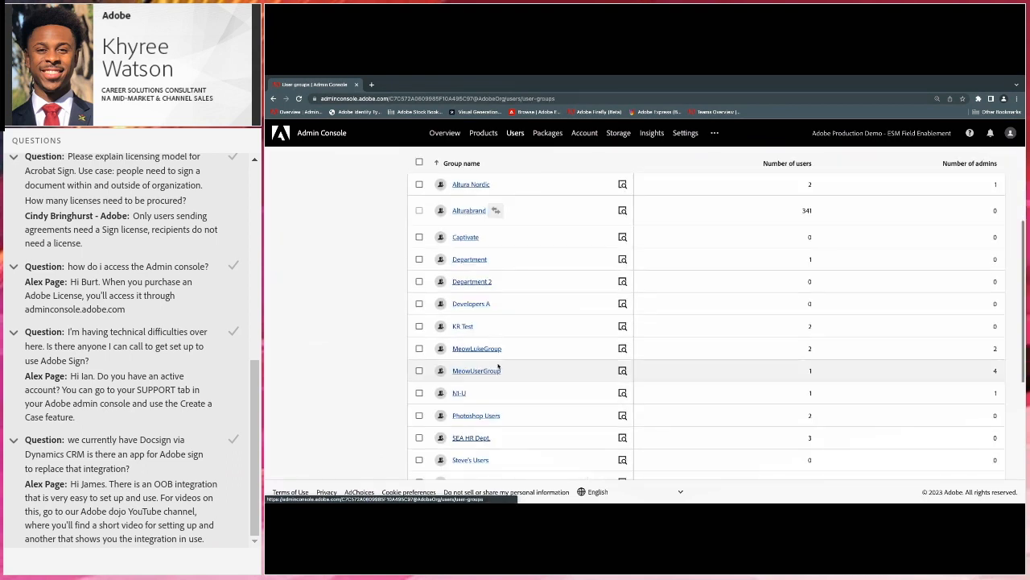
left_click(470, 438)
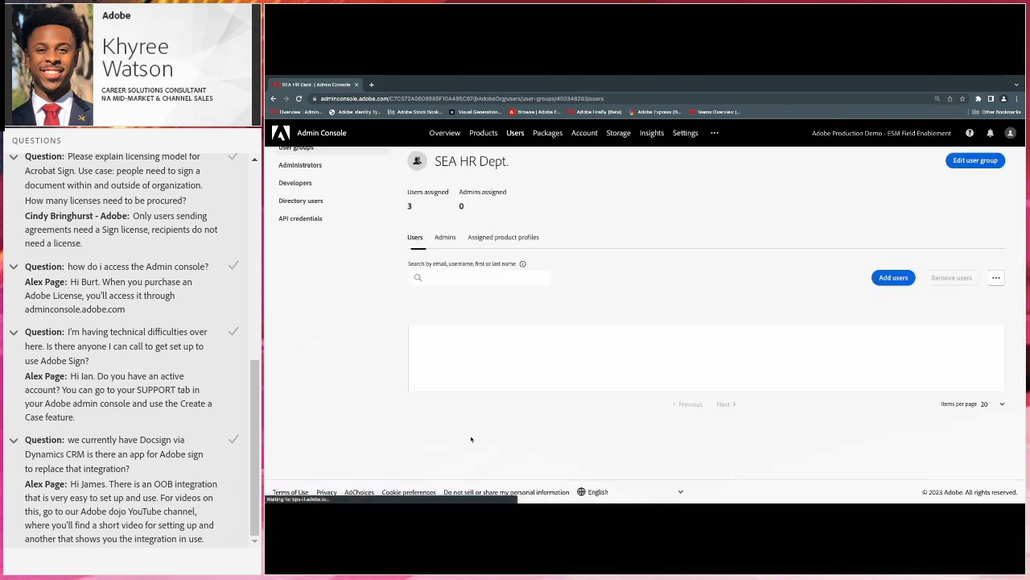
left_click(484, 239)
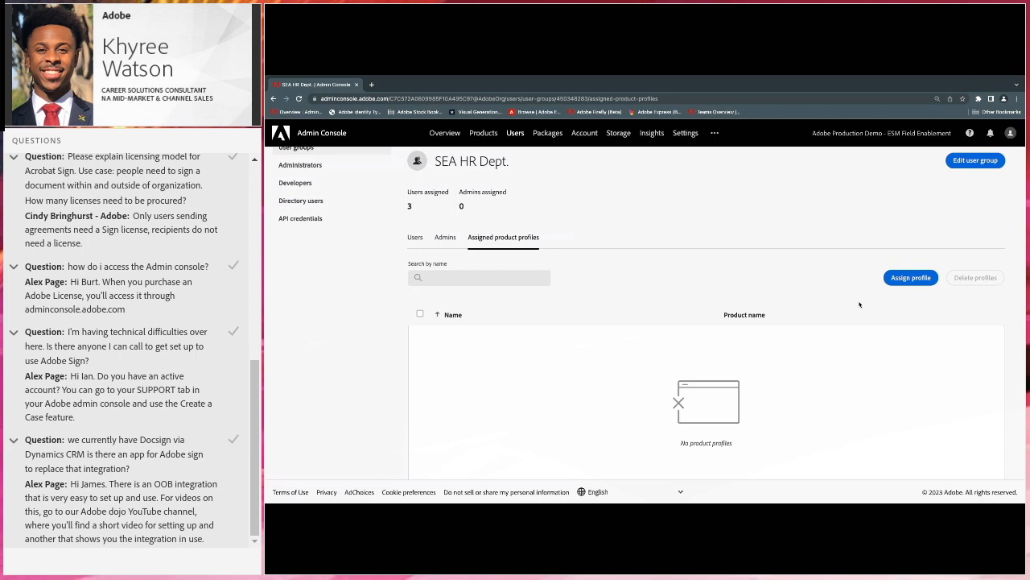
Start a profile assignment for the group and select the Acrobat SEA HR profile under Acrobat Pro DC.
left_click(918, 279)
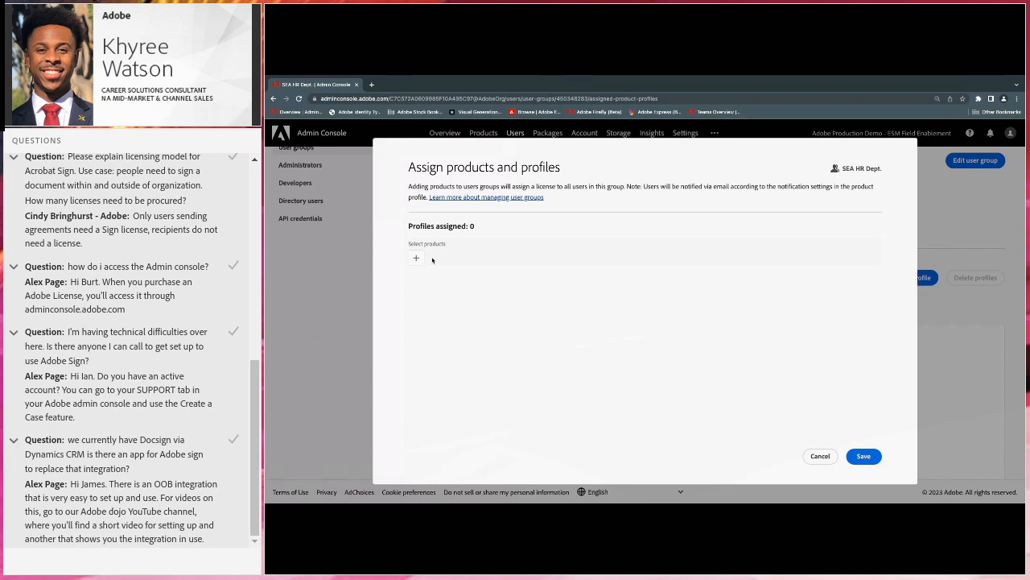
left_click(416, 258)
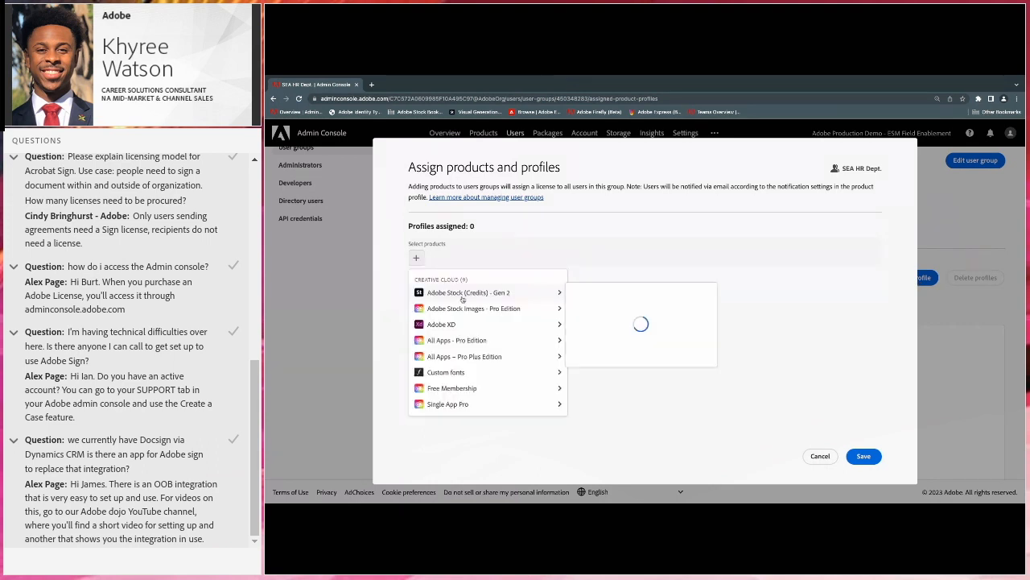
mouse_move(457, 363)
scroll(457, 362, "down", 4)
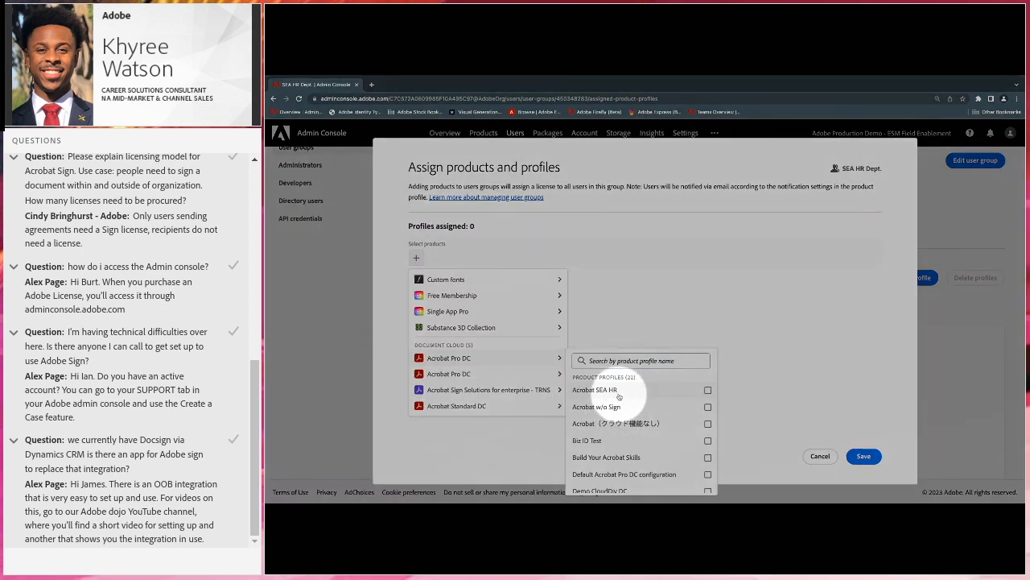
left_click(707, 390)
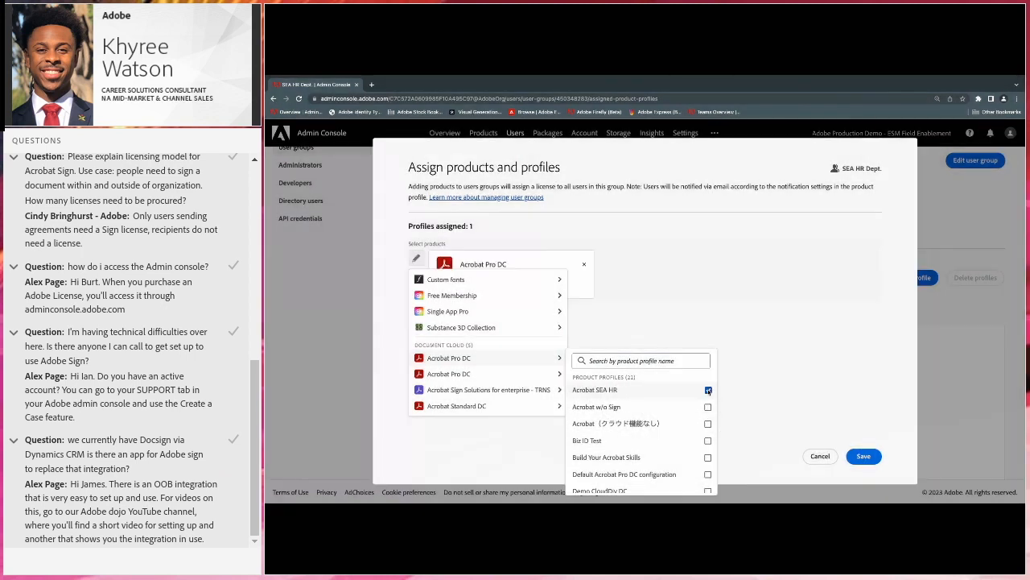
left_click(751, 374)
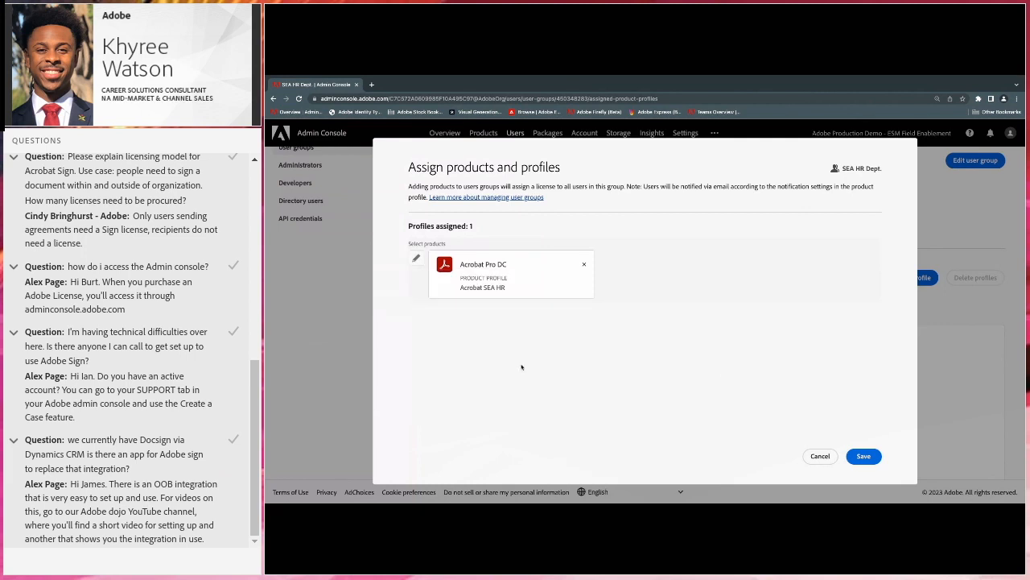
Look at the other products available for assignment, then save the group with only the Acrobat SEA HR profile.
left_click(416, 258)
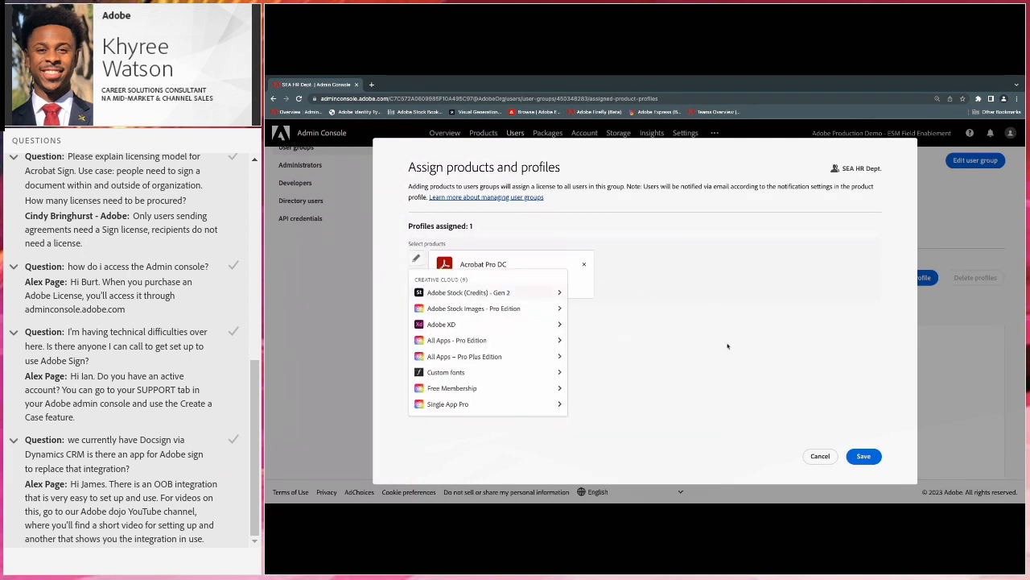
left_click(575, 311)
left_click(866, 459)
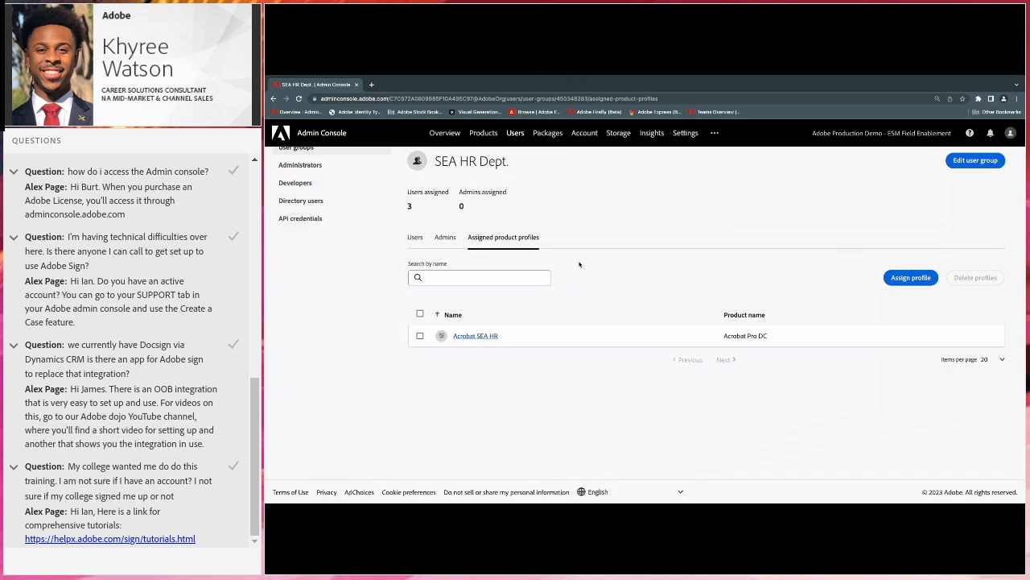
Open the identity settings and start a new directory named SEA Public Schools.
left_click(686, 133)
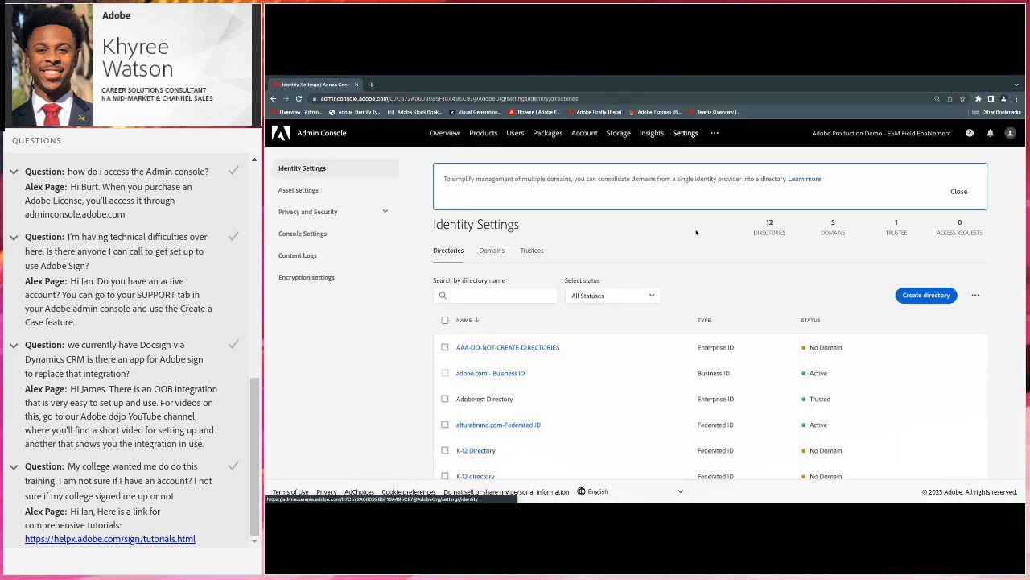
scroll(689, 301, "down", 1)
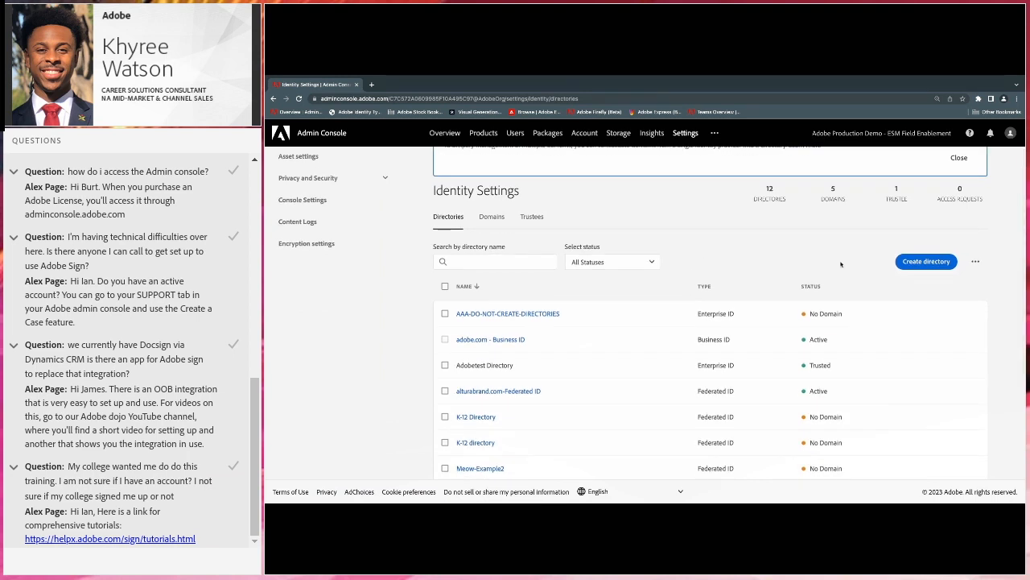
left_click(926, 262)
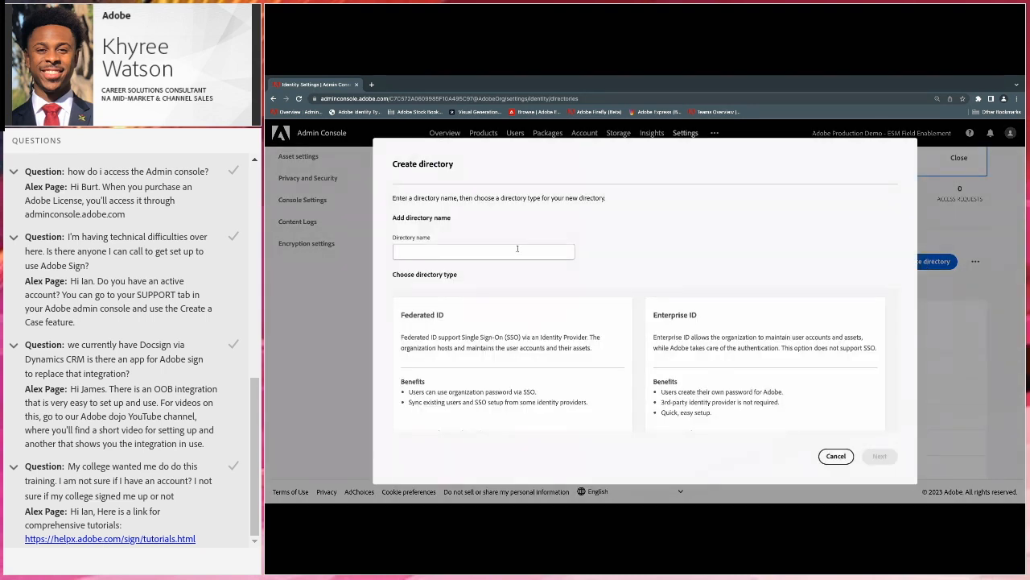
left_click(518, 249)
type("SEA Public Schools")
Create the directory with the Federated ID type and leave the identity provider selection without choosing a provider.
scroll(517, 248, "down", 1)
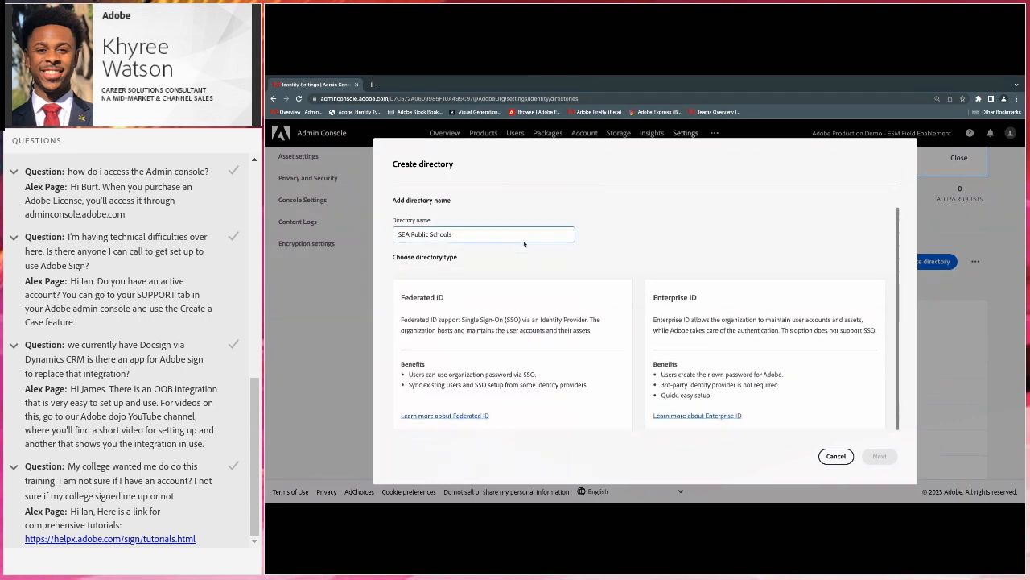
left_click(457, 331)
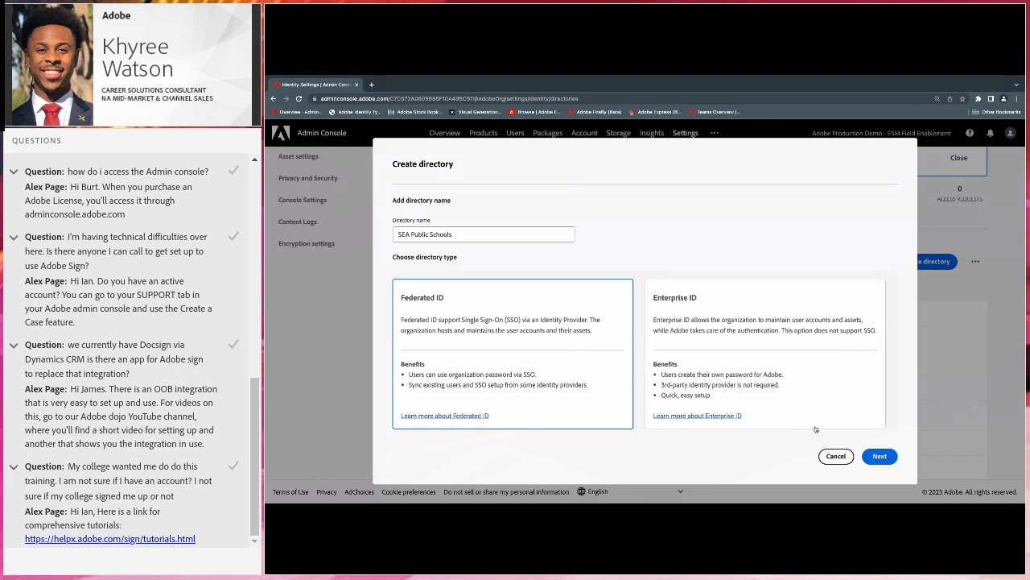
left_click(880, 456)
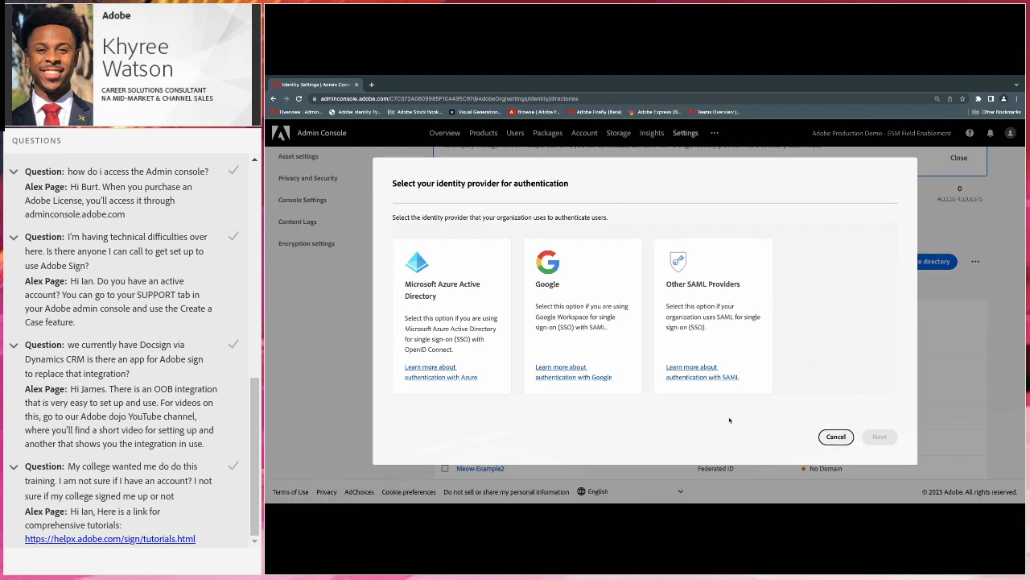
left_click(836, 436)
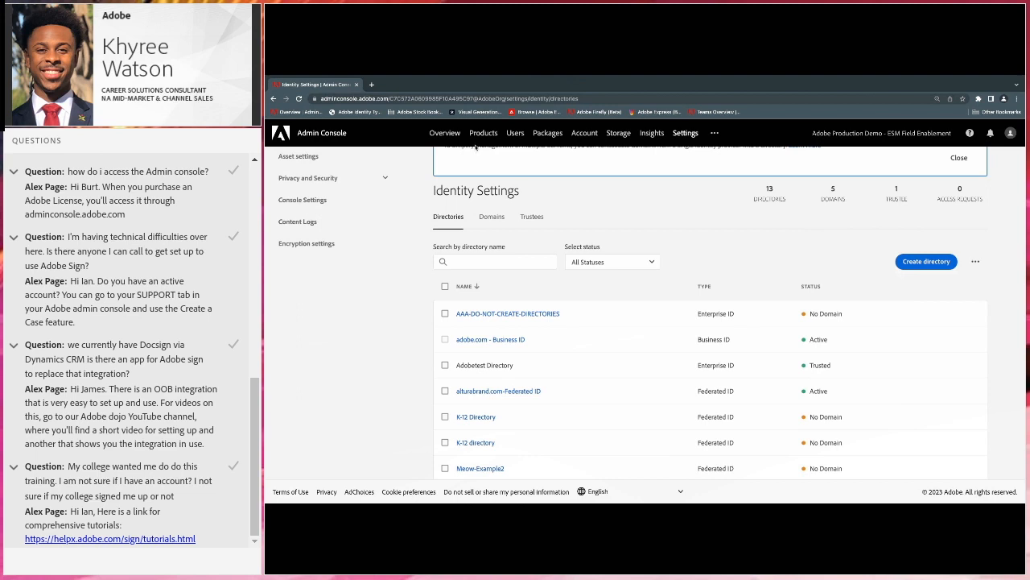
Show all products and services, and switch to desktop Acrobat to look through the cloud files, scans and files shared by others.
left_click(483, 133)
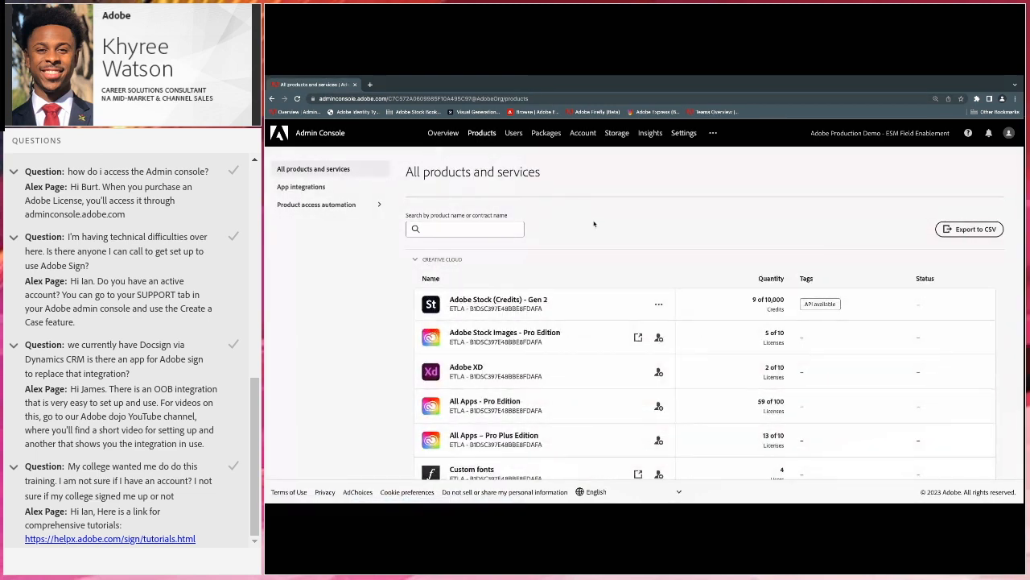
key("ctrl+Right")
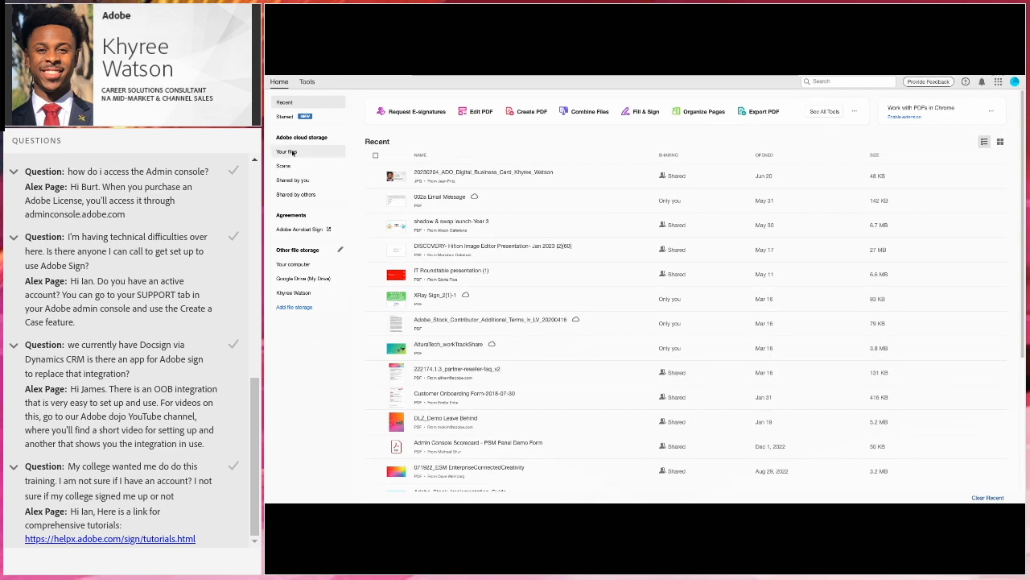
left_click(292, 152)
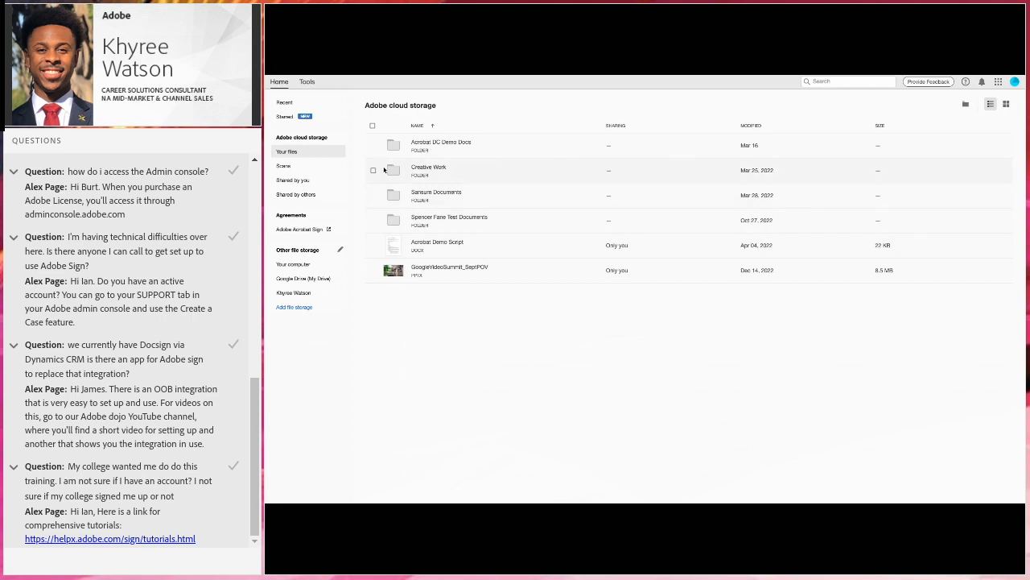
left_click(304, 166)
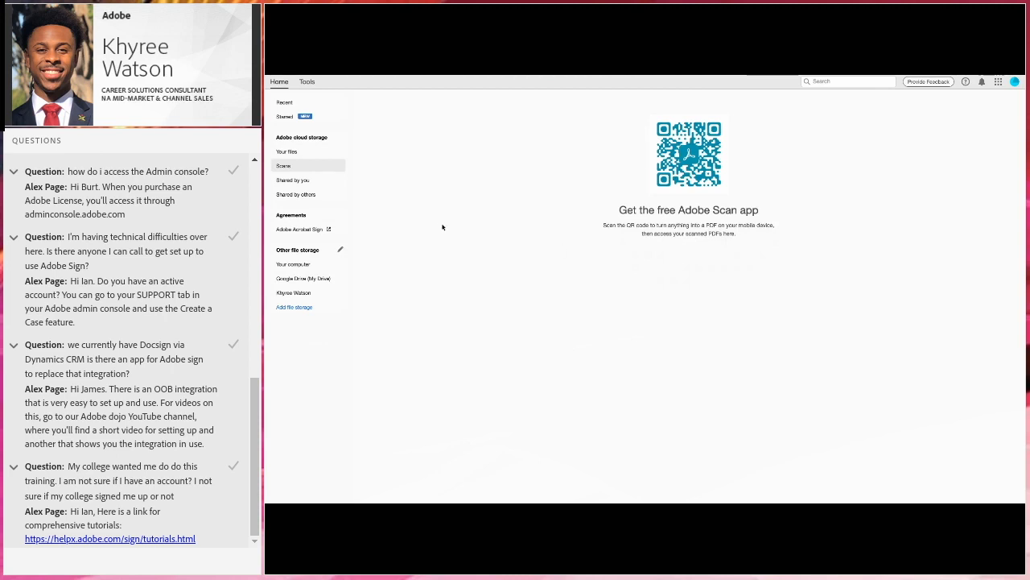
left_click(308, 196)
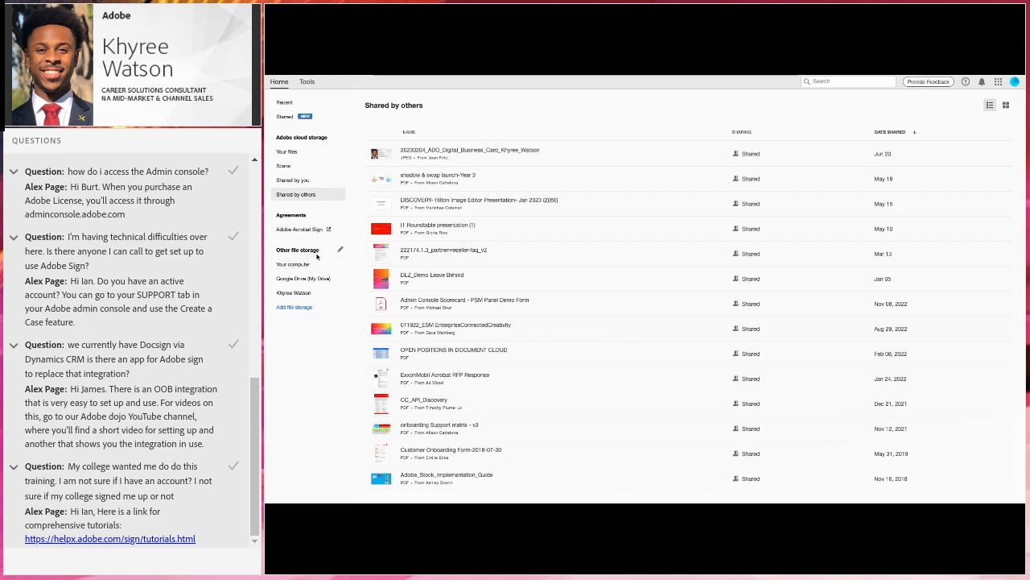
Look at the storage accounts that can be added and the connected Google Drive, and return to the recent files.
left_click(313, 308)
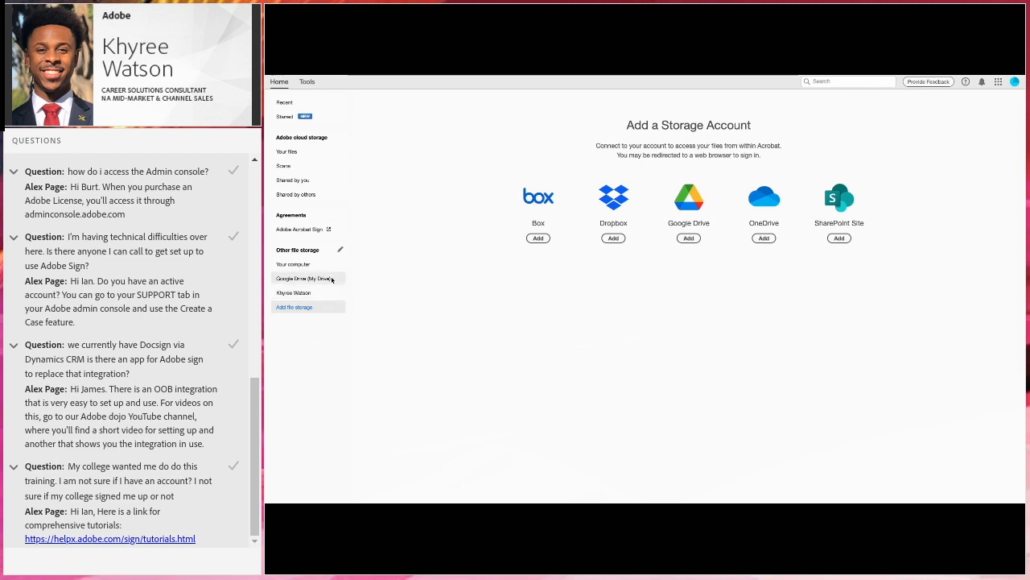
left_click(331, 279)
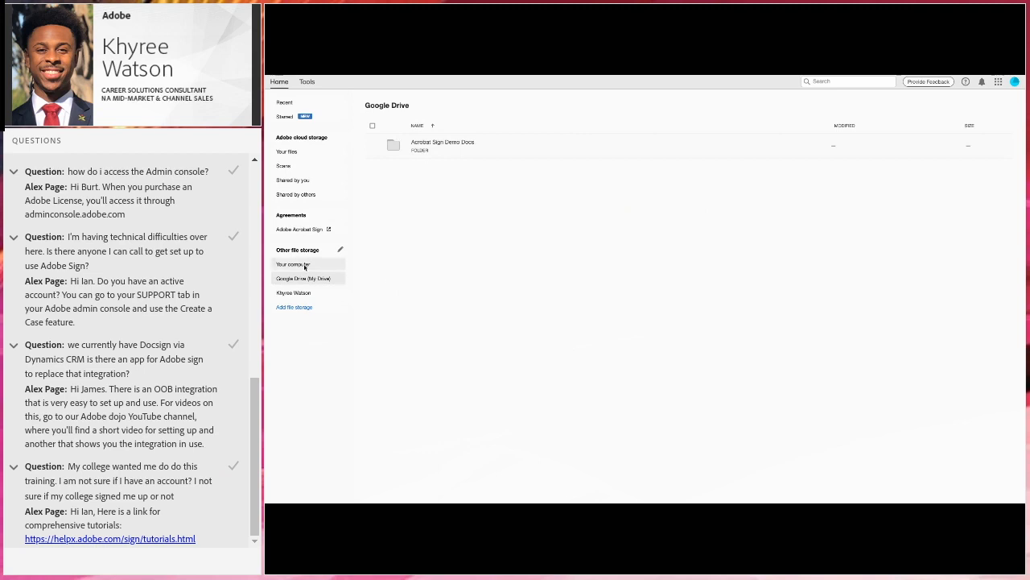
left_click(306, 306)
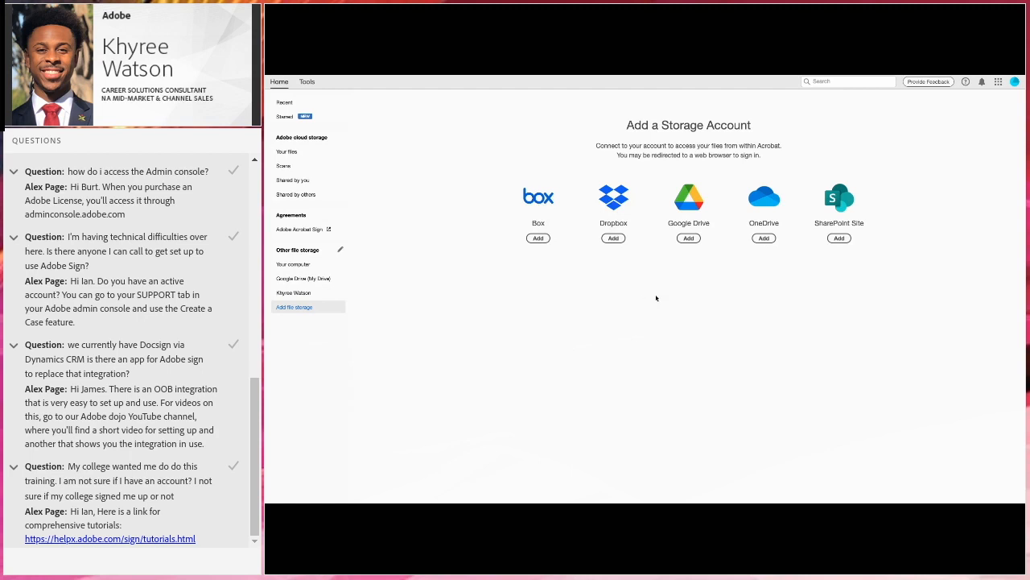
left_click(302, 107)
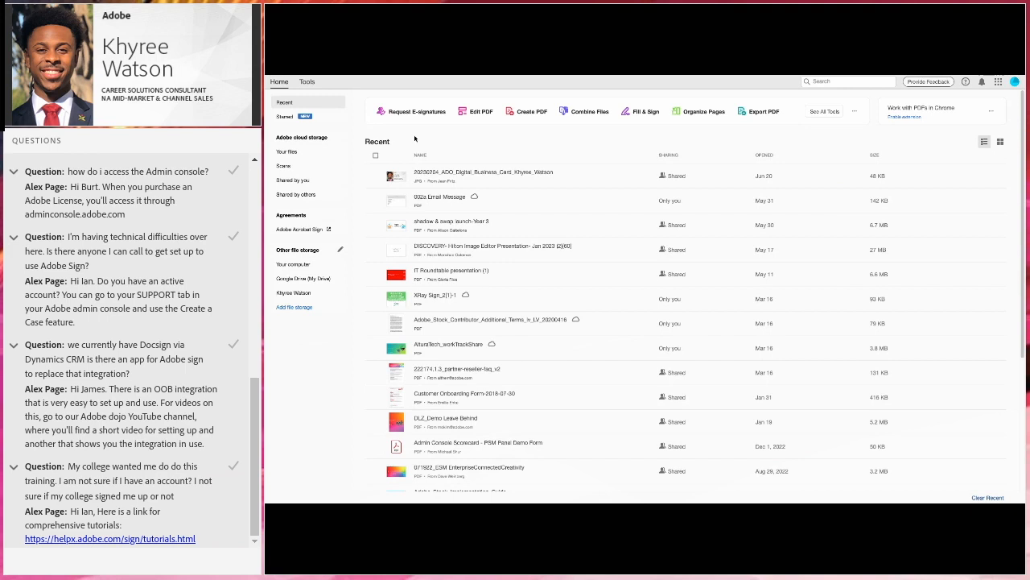
Switch to Adobe Acrobat on the web and look over its home page and the Edit and E-Sign tool overviews.
key("ctrl+Right")
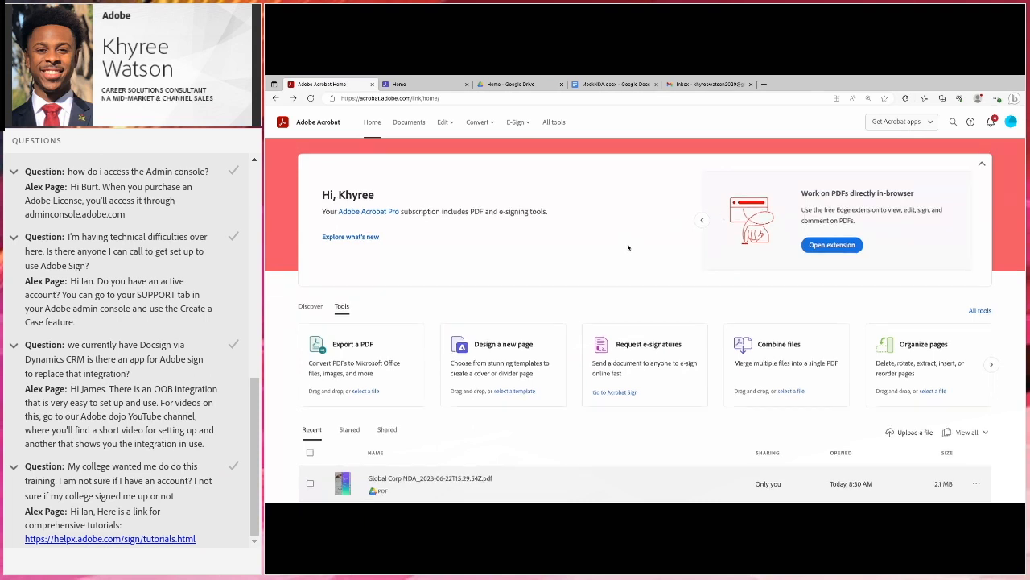
scroll(628, 247, "down", 2)
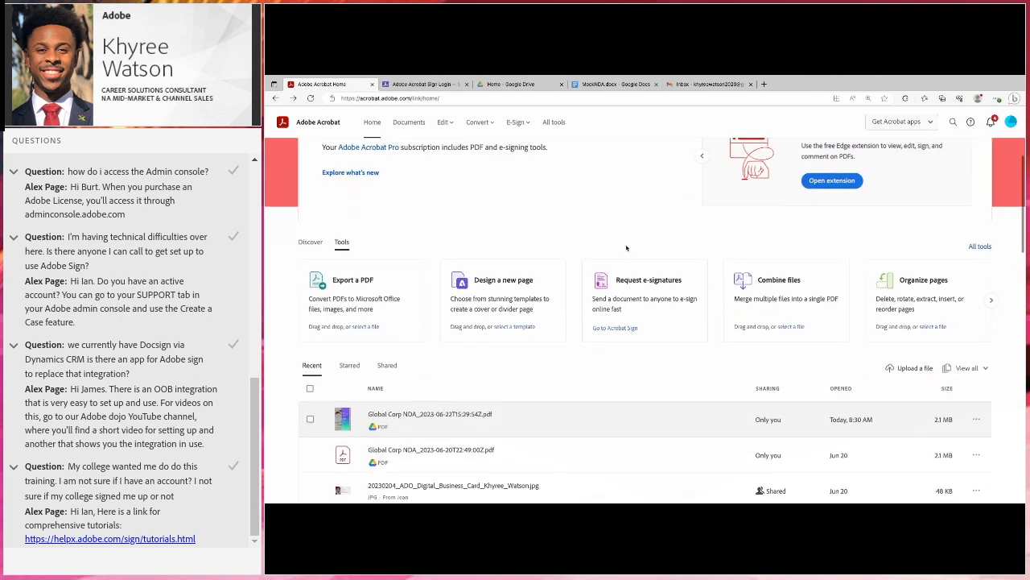
scroll(626, 248, "up", 2)
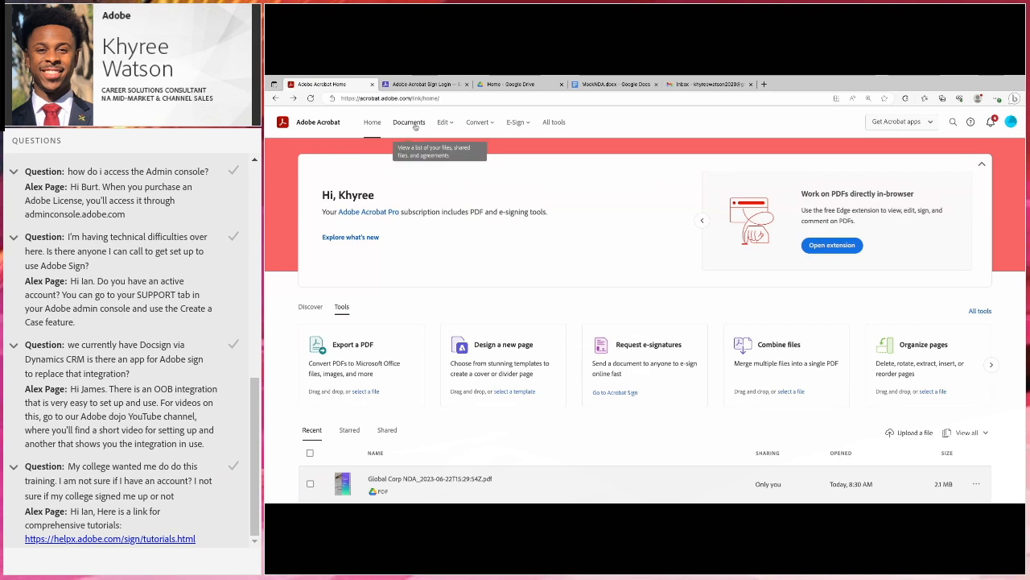
left_click(447, 122)
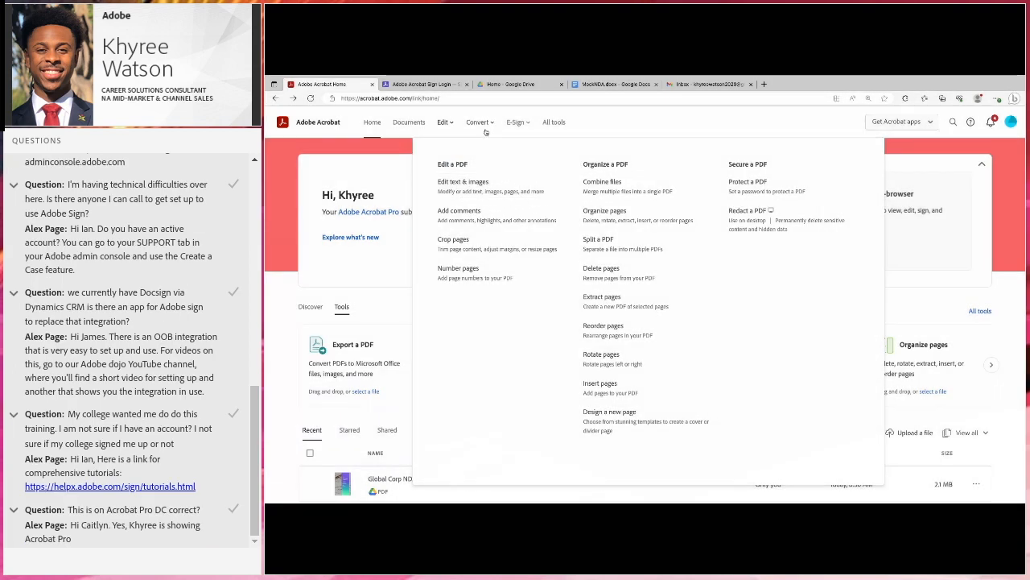
mouse_move(484, 124)
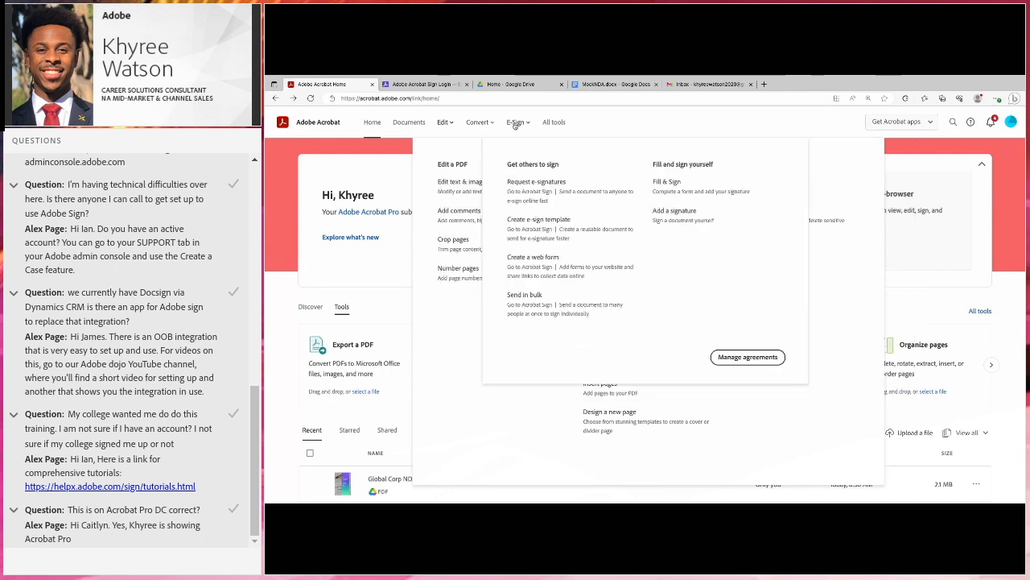
mouse_move(549, 124)
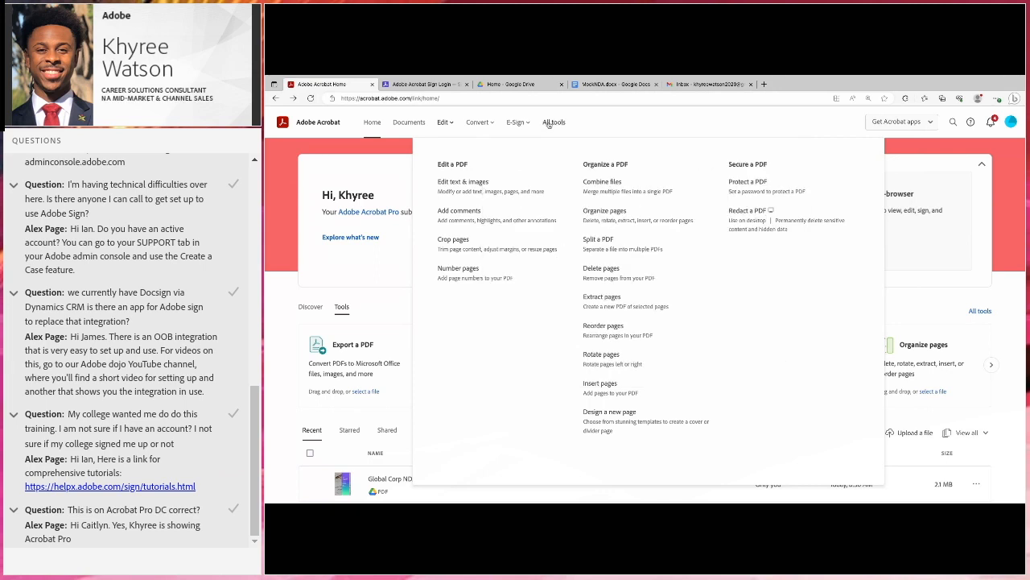
Open the page with all Acrobat tools and look through the available apps and tools.
left_click(548, 124)
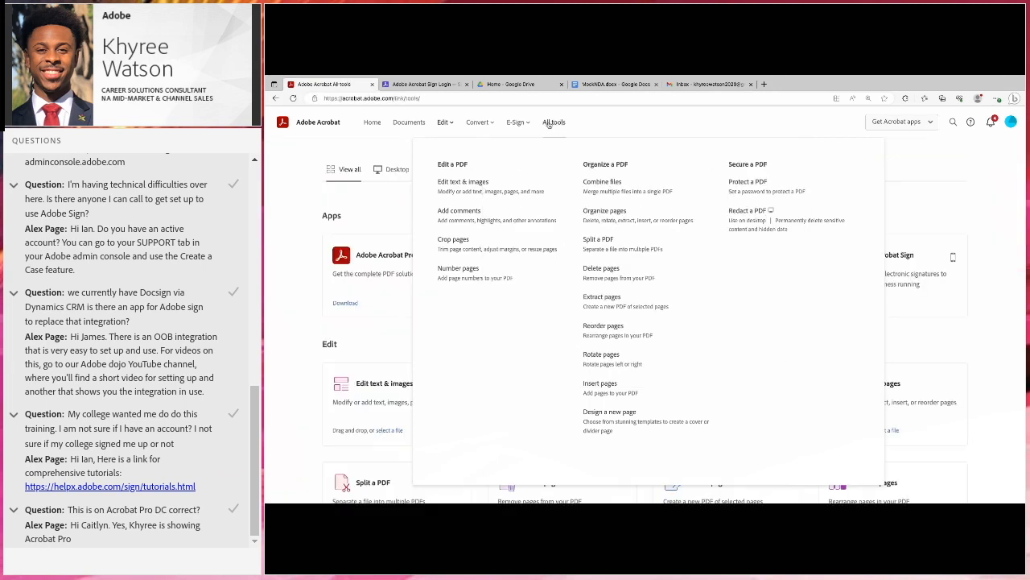
left_click(448, 123)
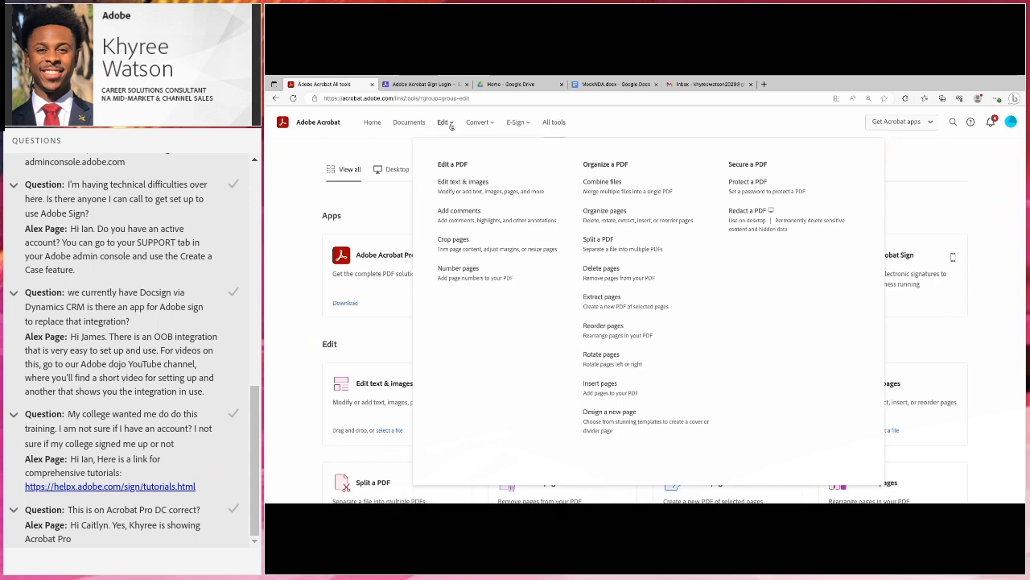
left_click(555, 123)
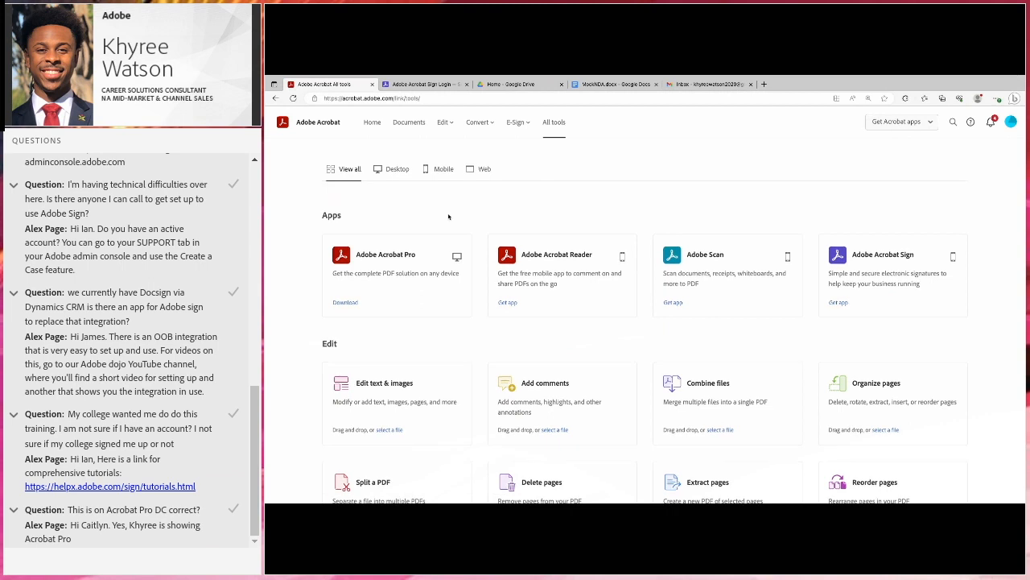
scroll(419, 209, "down", 1)
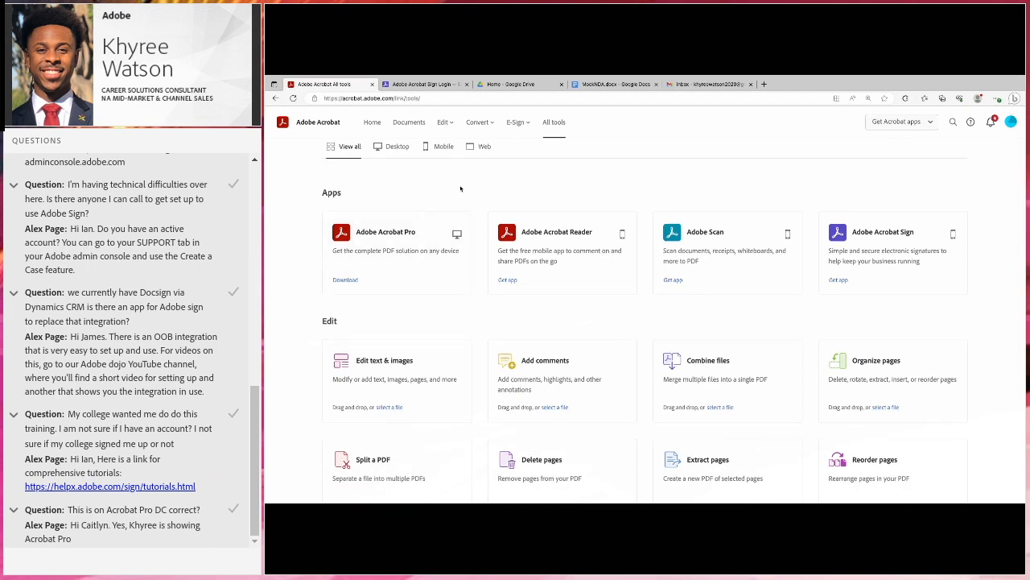
scroll(491, 330, "down", 1)
scroll(490, 335, "up", 2)
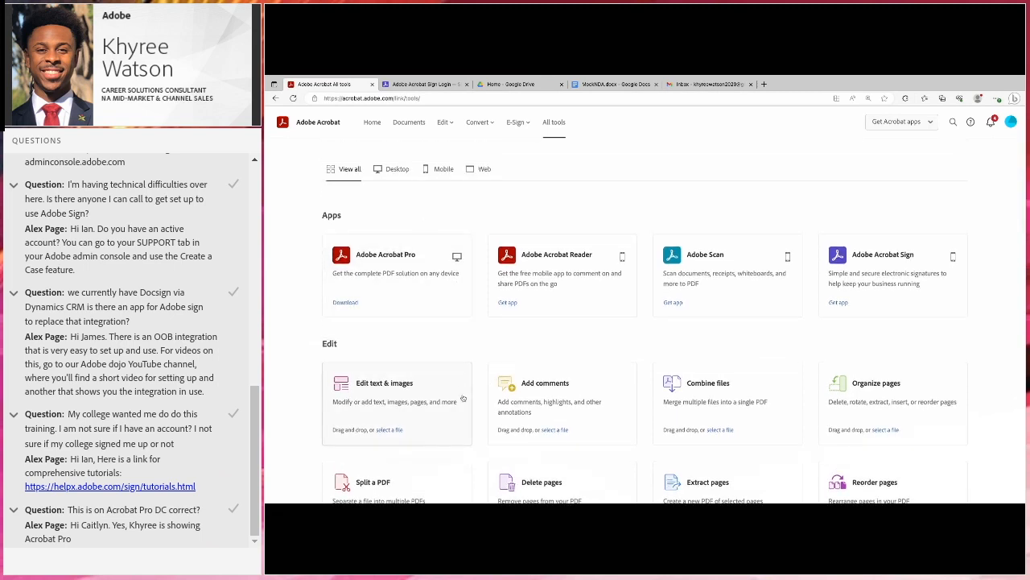
scroll(458, 403, "down", 4)
scroll(441, 424, "up", 4)
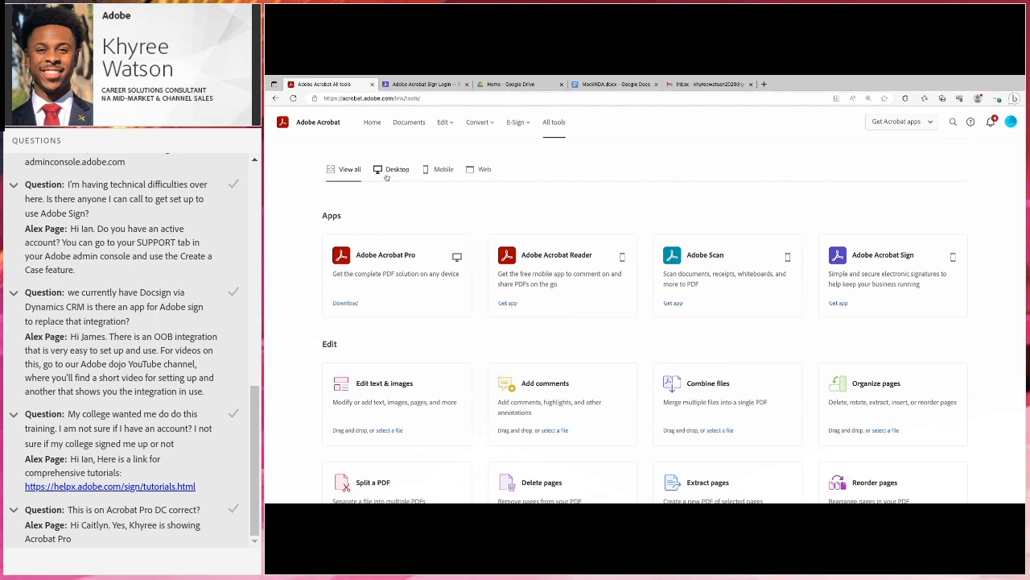
Filter the tools to Desktop and review them, and show the Mobile apps.
left_click(388, 172)
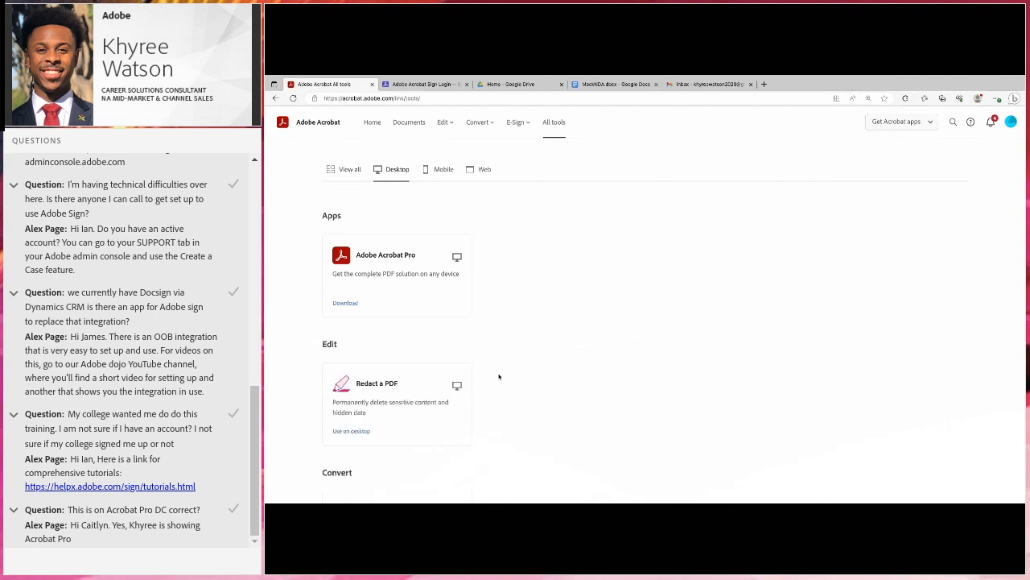
scroll(499, 376, "down", 1)
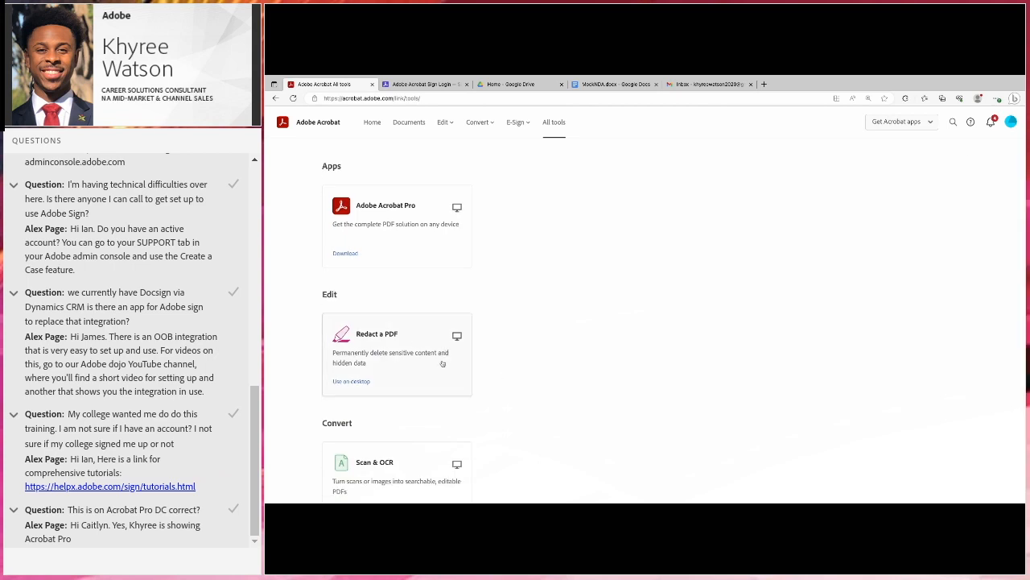
scroll(504, 385, "up", 1)
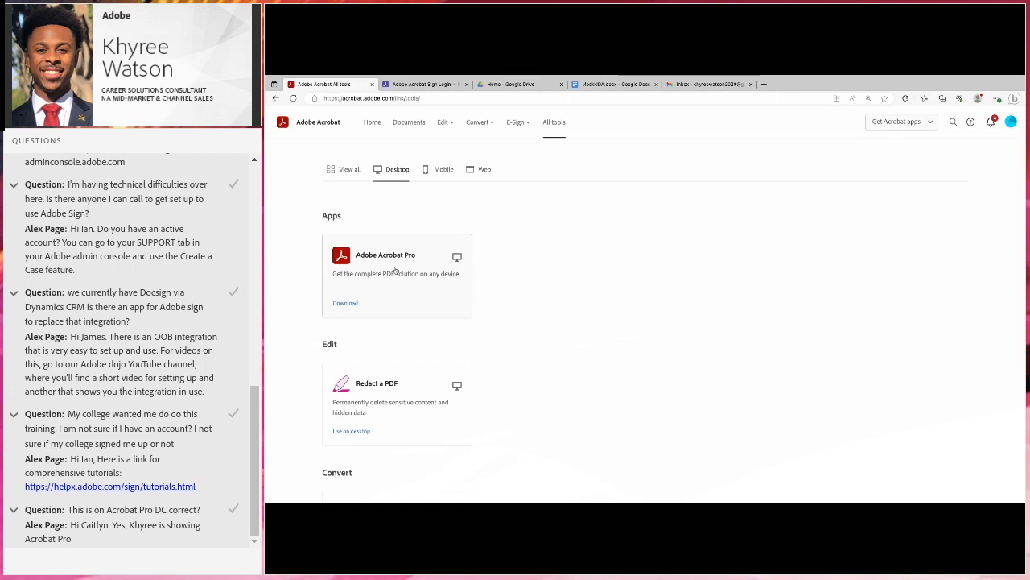
left_click(437, 176)
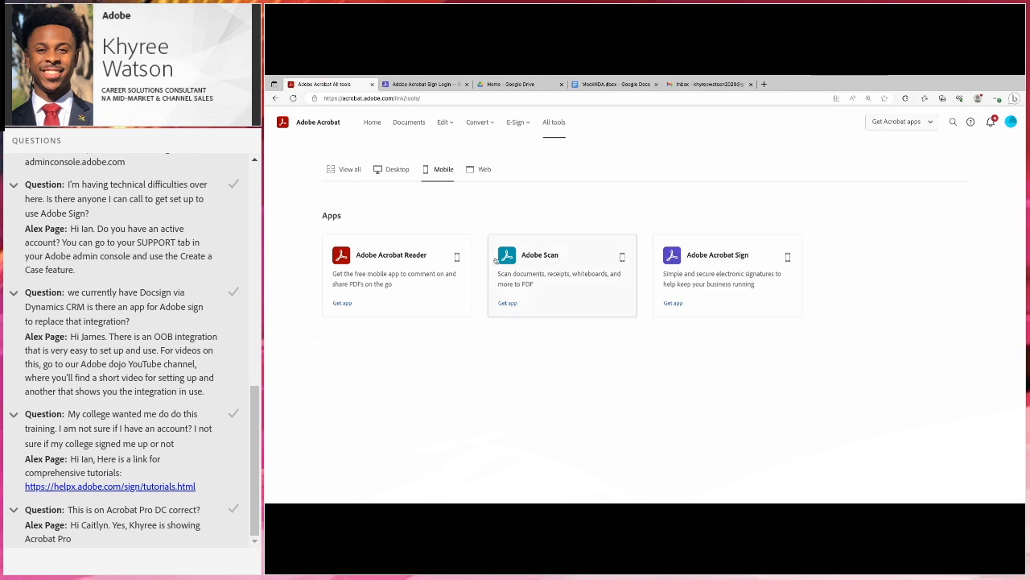
Filter the tools to Web and look through the editing and conversion tools offered.
left_click(480, 171)
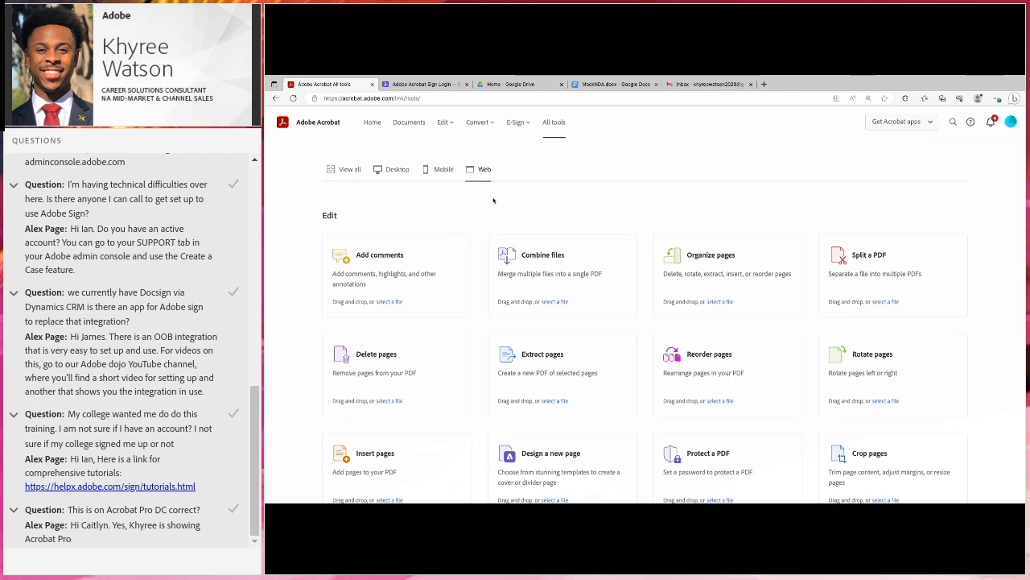
scroll(503, 258, "down", 3)
scroll(508, 293, "down", 2)
scroll(509, 350, "up", 1)
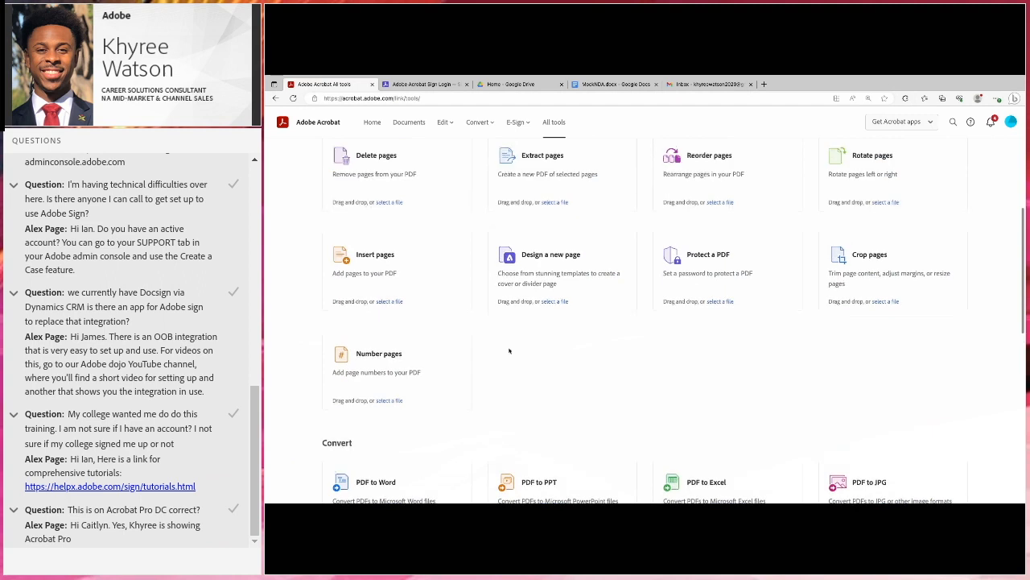
scroll(509, 350, "up", 4)
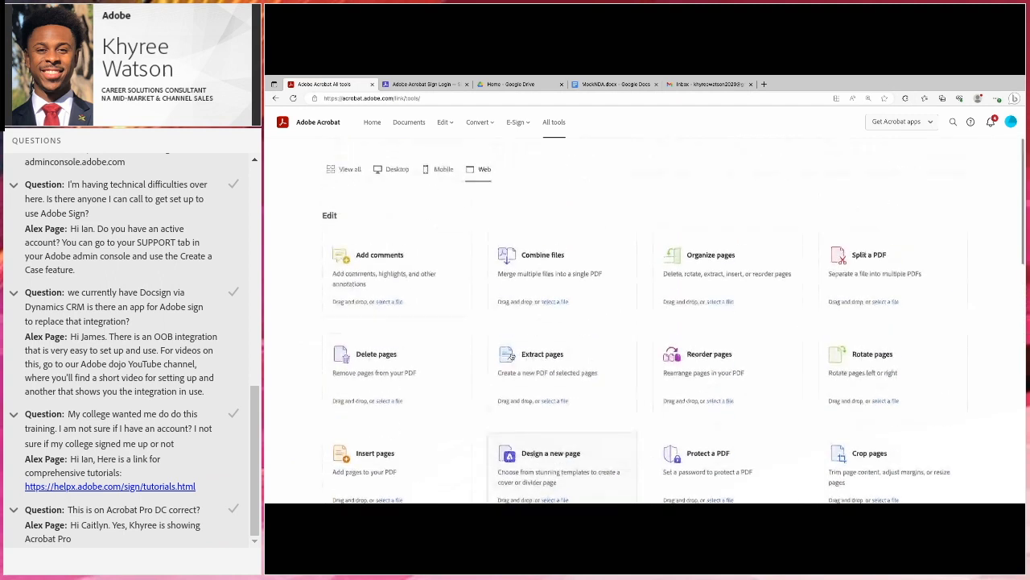
Return to the Acrobat web home page, review the tools and recent files, and show the recent files in the mobile app.
left_click(374, 122)
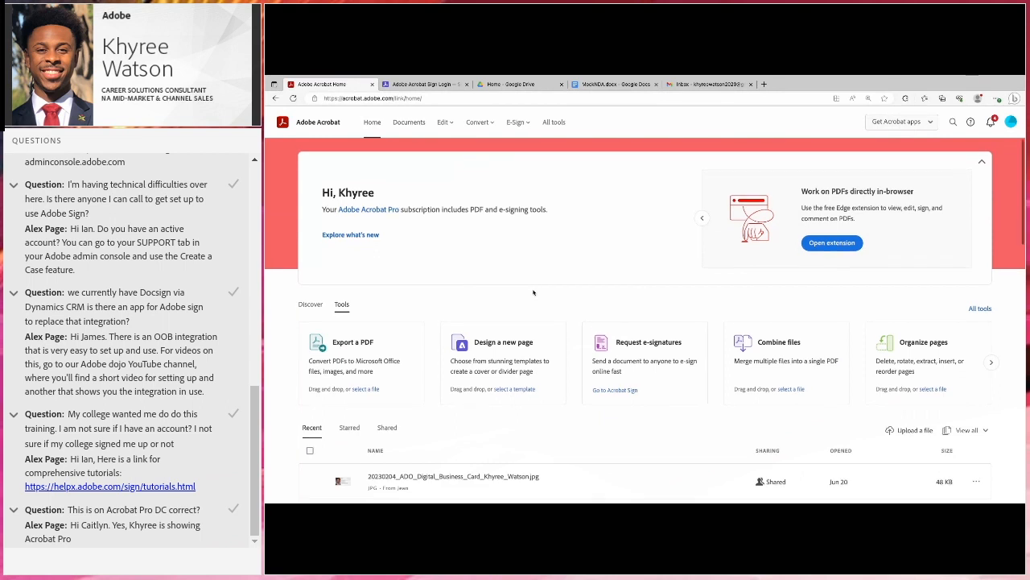
scroll(533, 293, "down", 1)
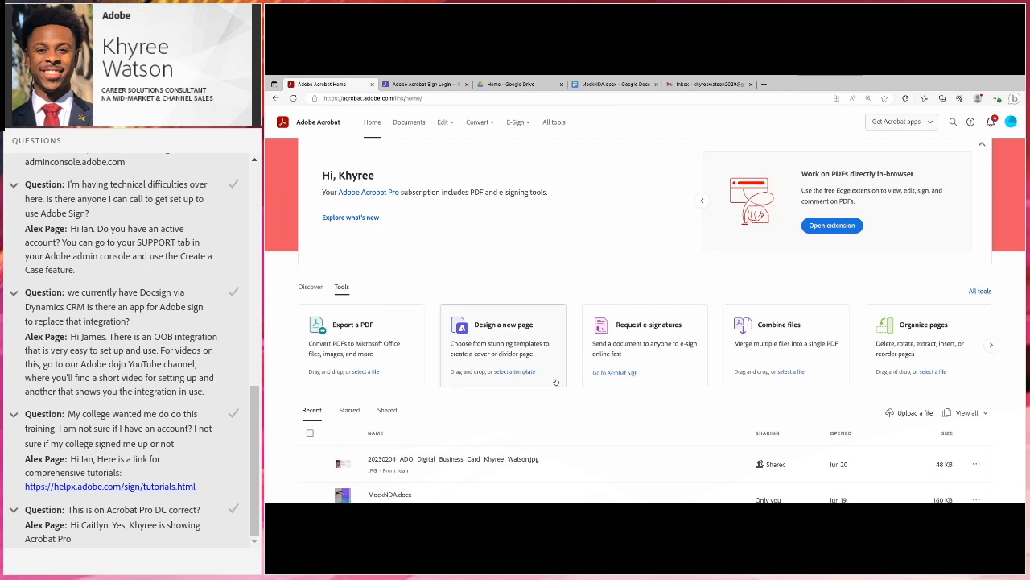
scroll(570, 400, "down", 2)
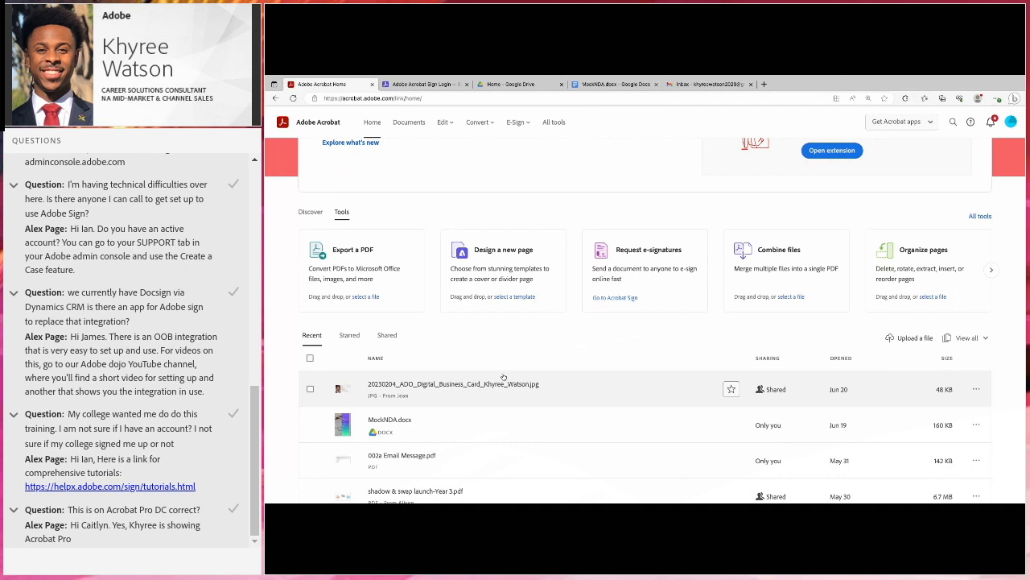
scroll(504, 377, "down", 1)
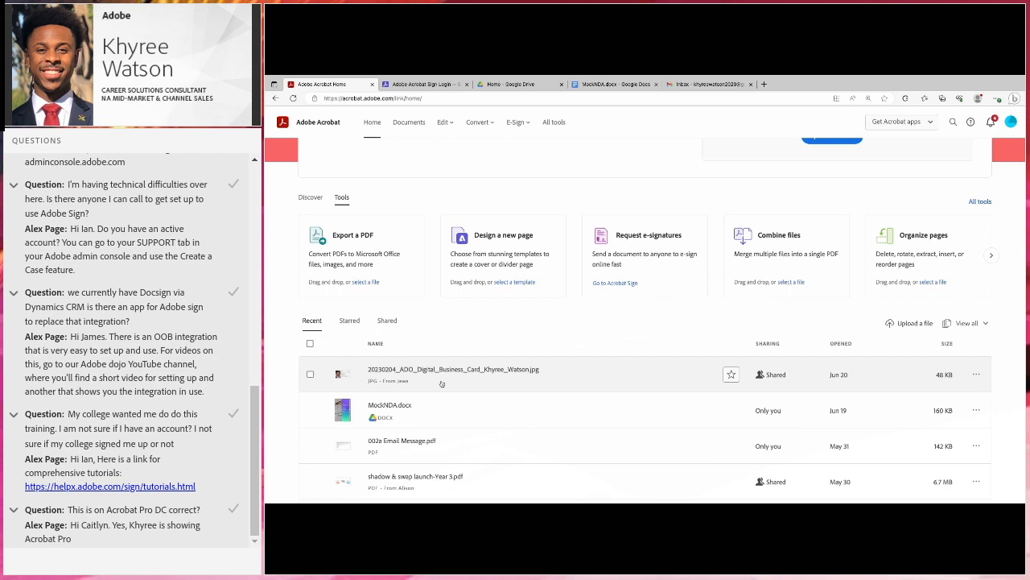
scroll(441, 384, "up", 3)
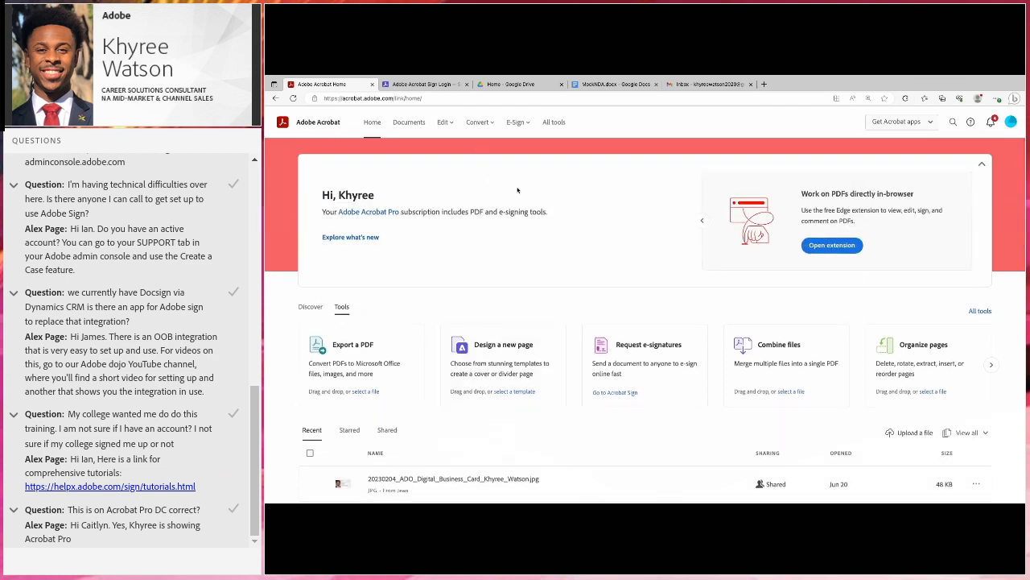
key("ctrl+Right")
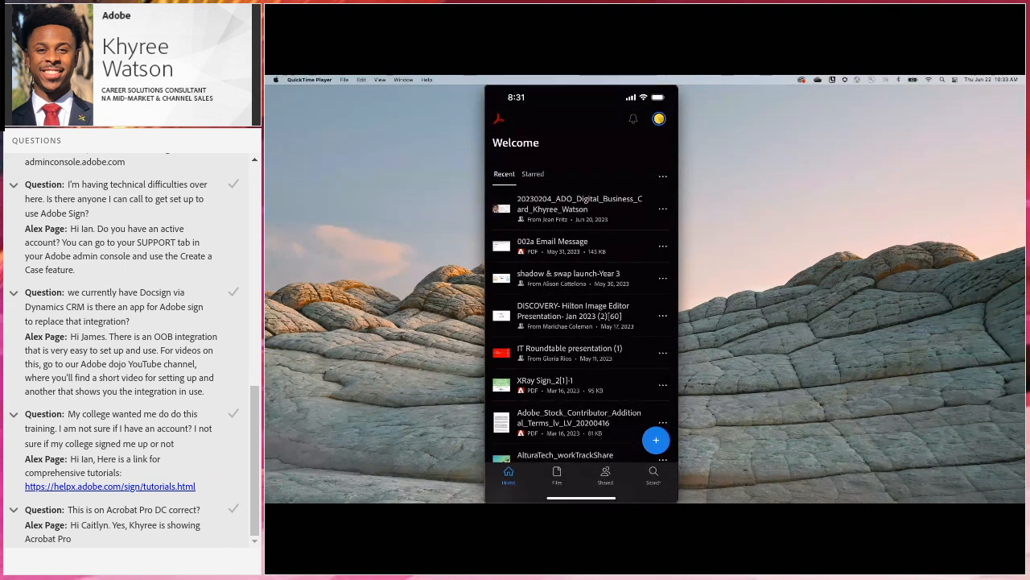
Switch back to the browser and sign in to Adobe Acrobat Sign with the saved account email and password, with Remember Me enabled.
key("ctrl+Left")
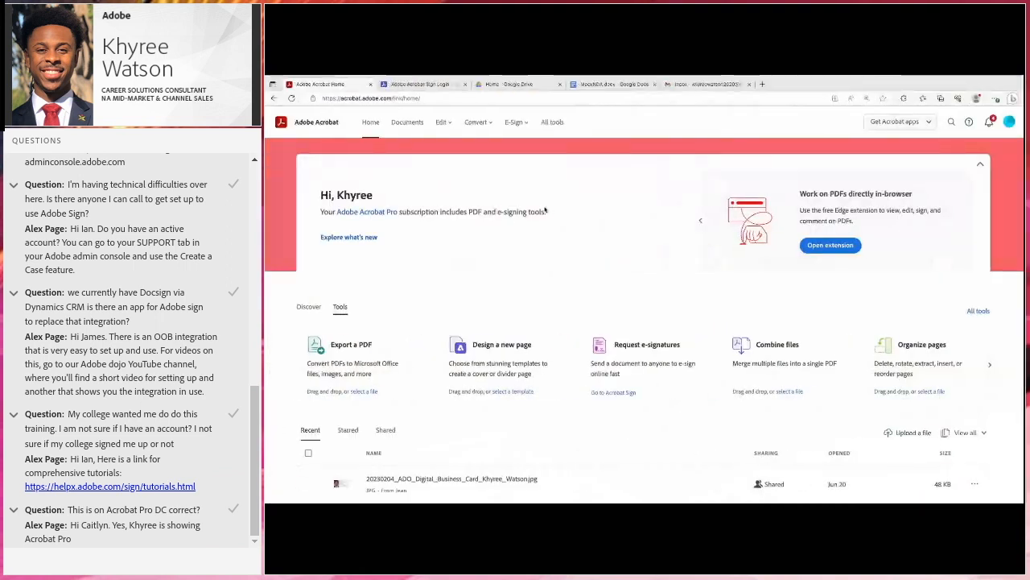
left_click(435, 85)
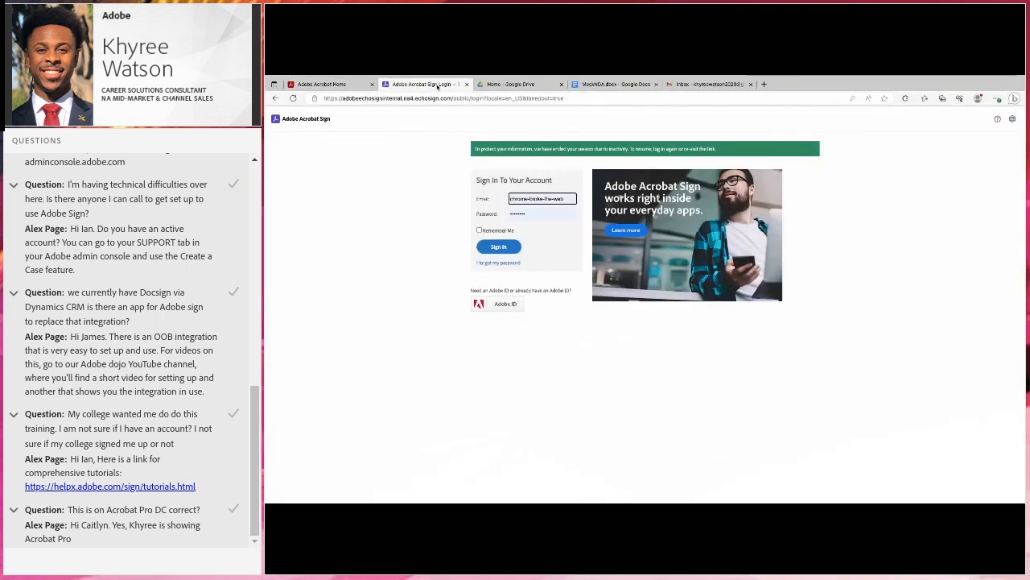
left_click(538, 199)
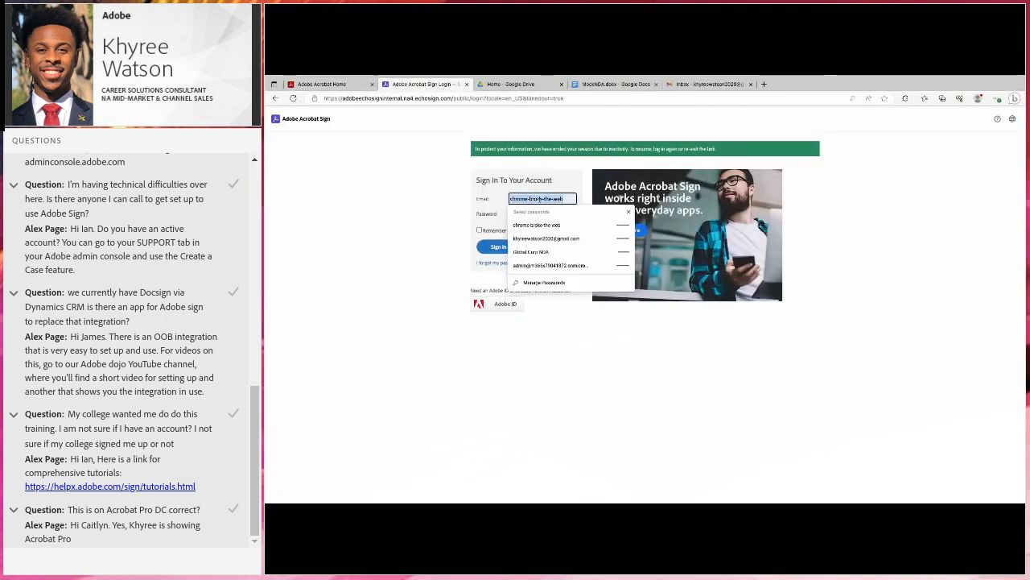
left_click(510, 236)
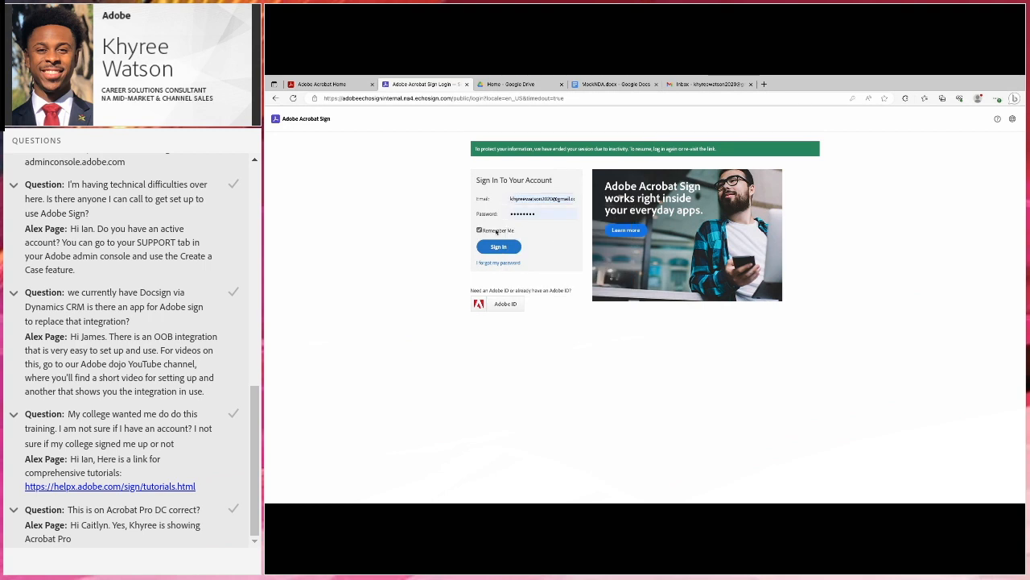
left_click(498, 249)
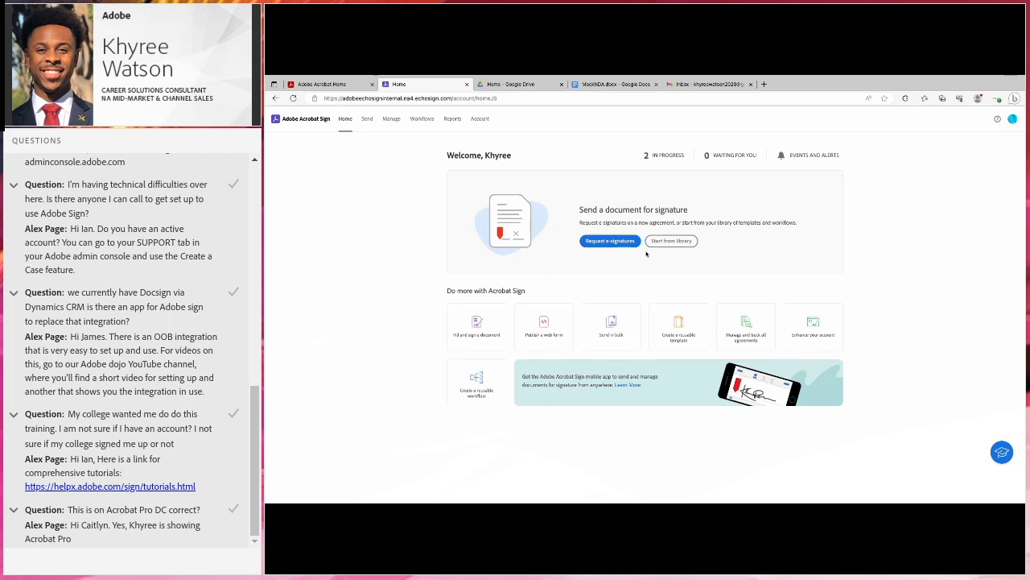
Open the form for sending documents for signature and examine its signing order, message, file and reminder options.
left_click(367, 119)
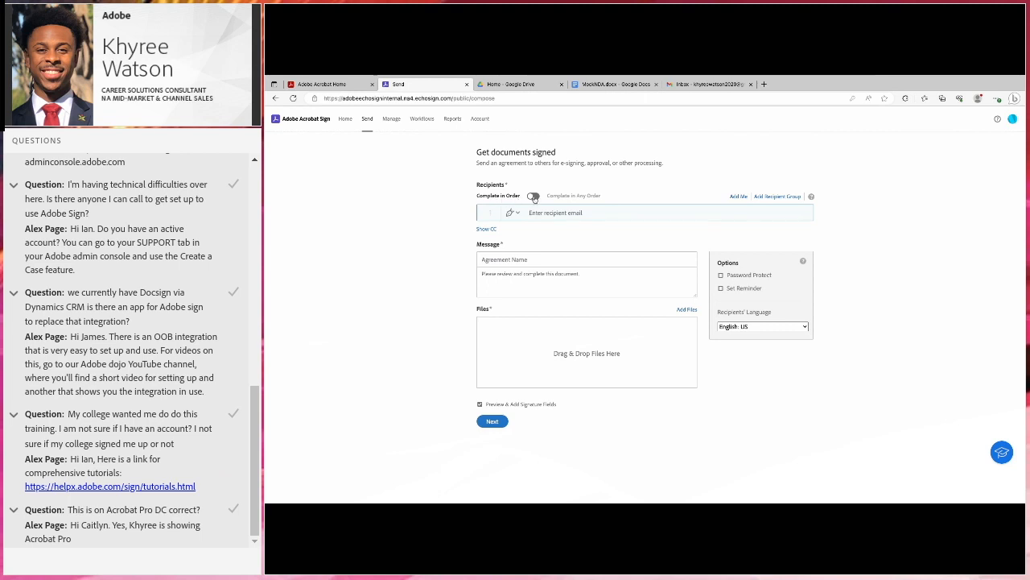
left_click(534, 198)
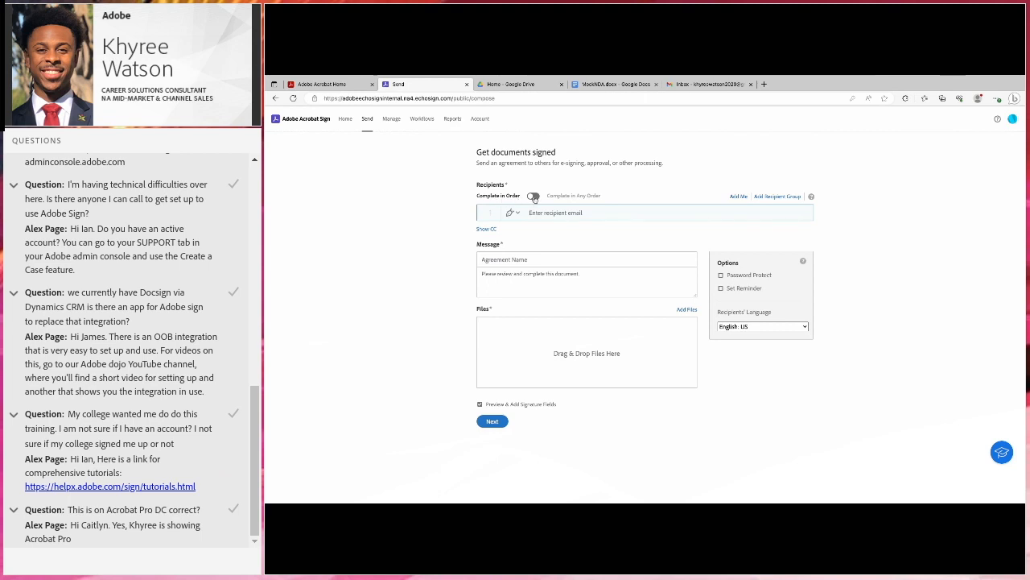
left_click(534, 197)
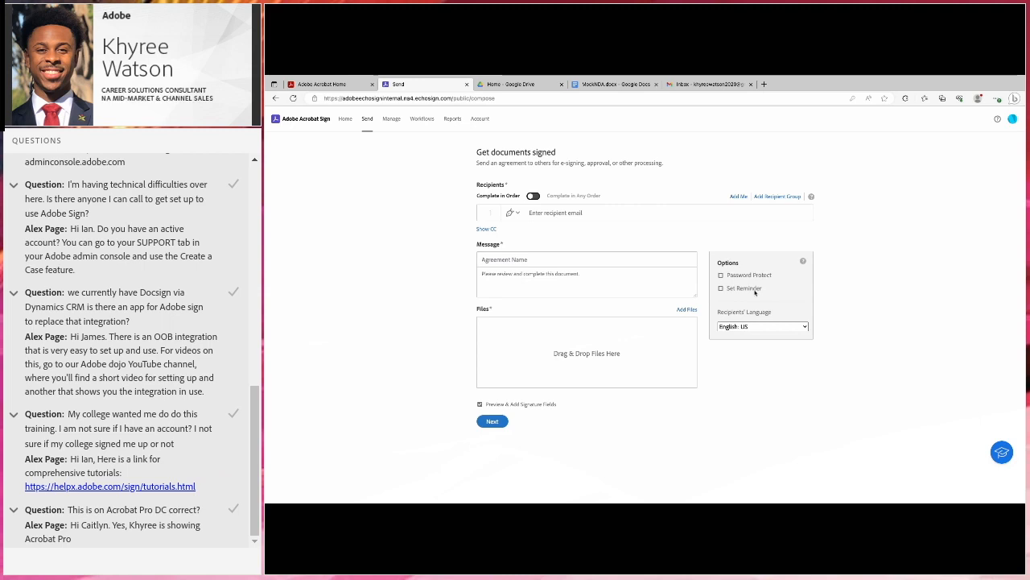
Review the in-progress and completed agreements, and look over the Power Automate workflows.
left_click(393, 120)
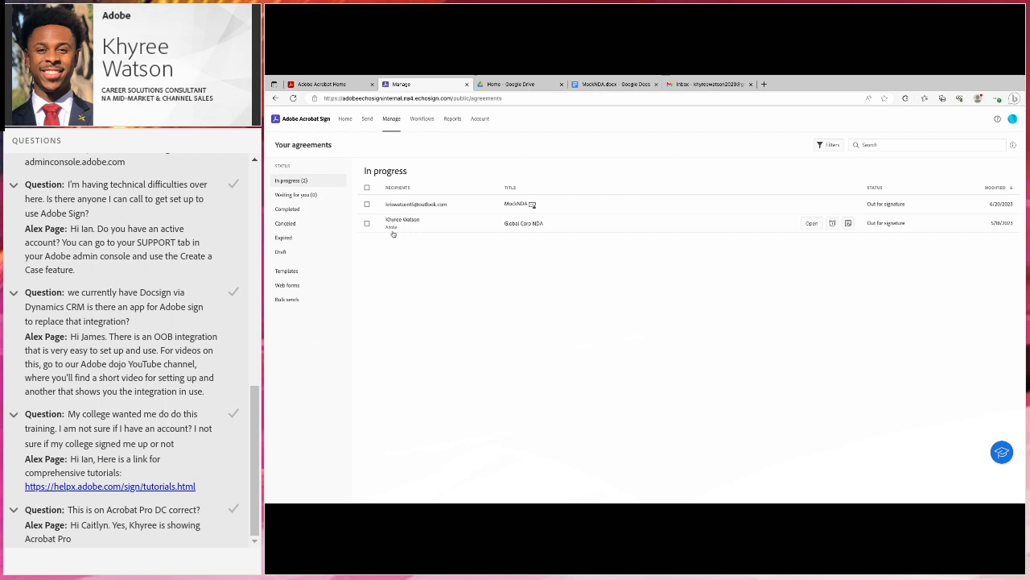
left_click(294, 213)
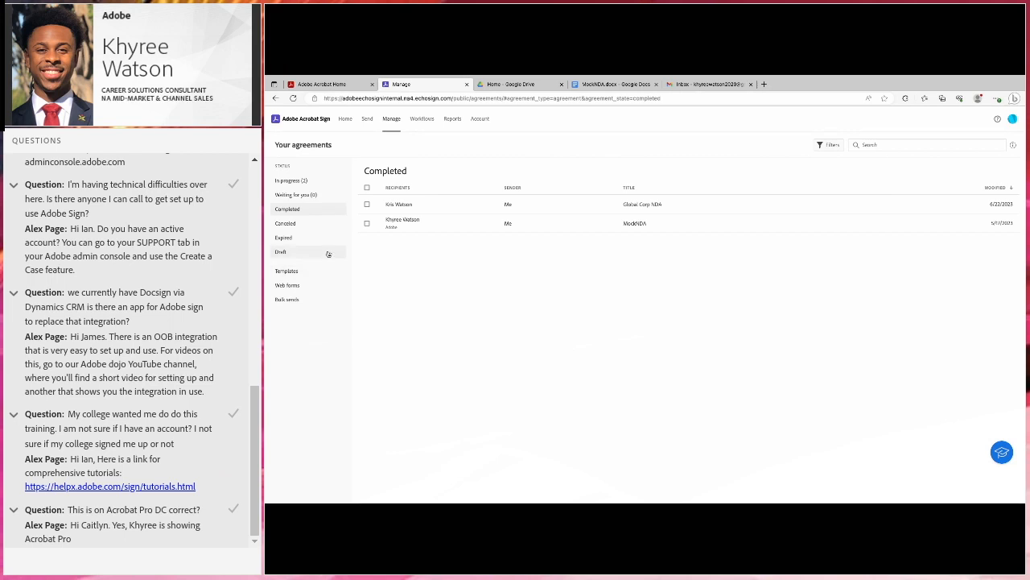
left_click(420, 121)
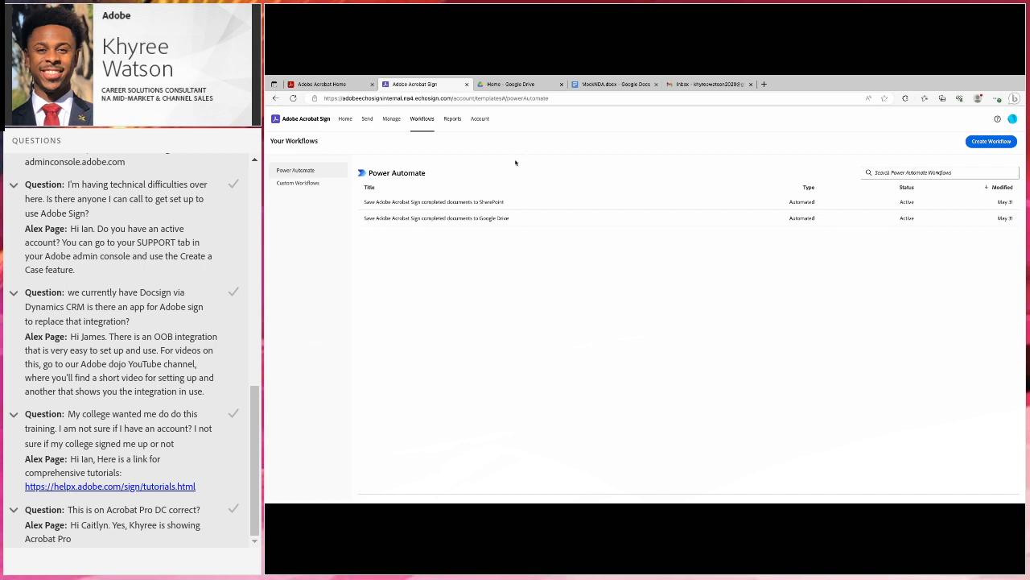
mouse_move(439, 208)
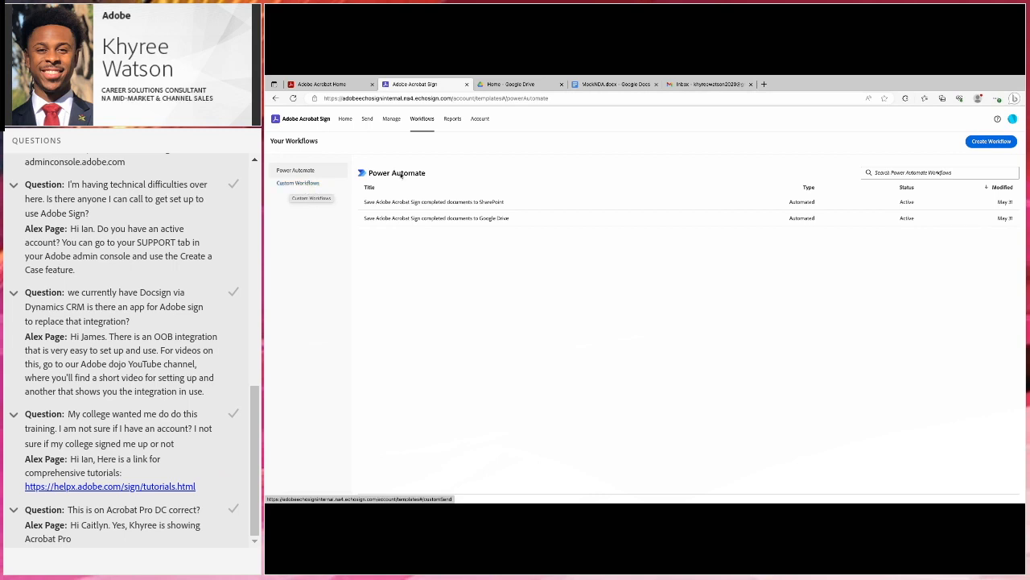
Open the reports overview and look through the agreement figures, volume trend chart and recent reports.
left_click(453, 118)
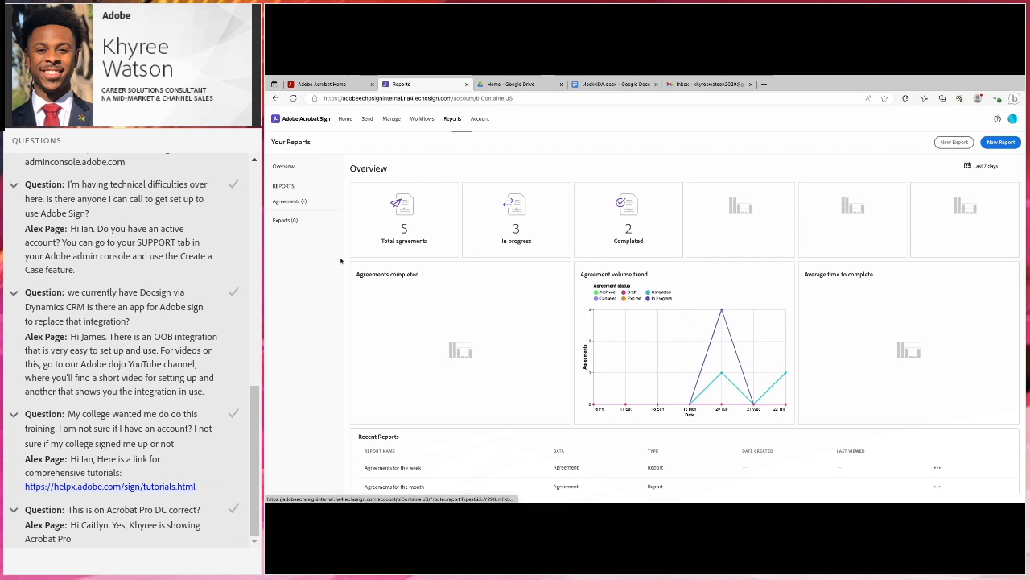
scroll(402, 271, "down", 1)
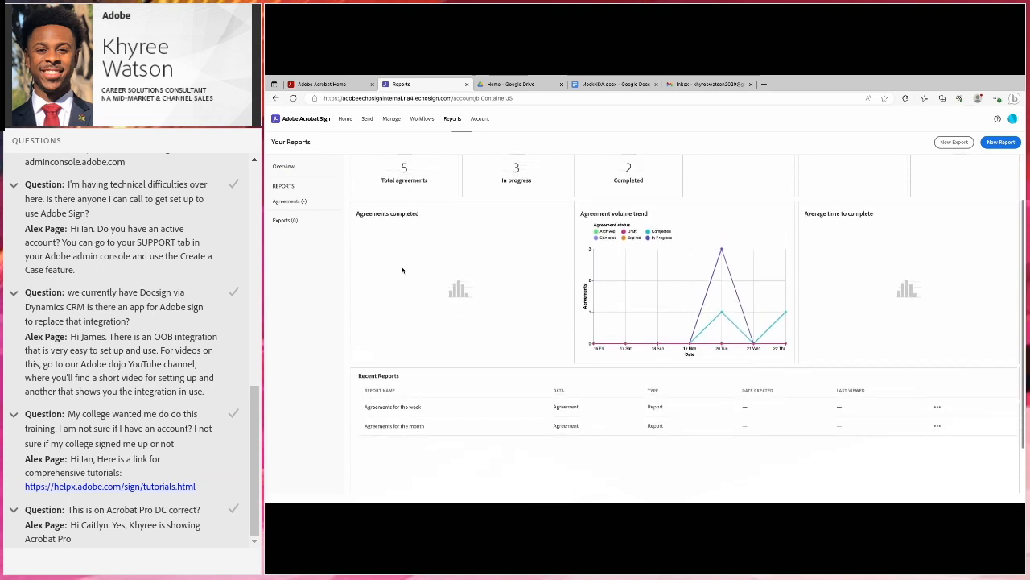
scroll(402, 270, "up", 1)
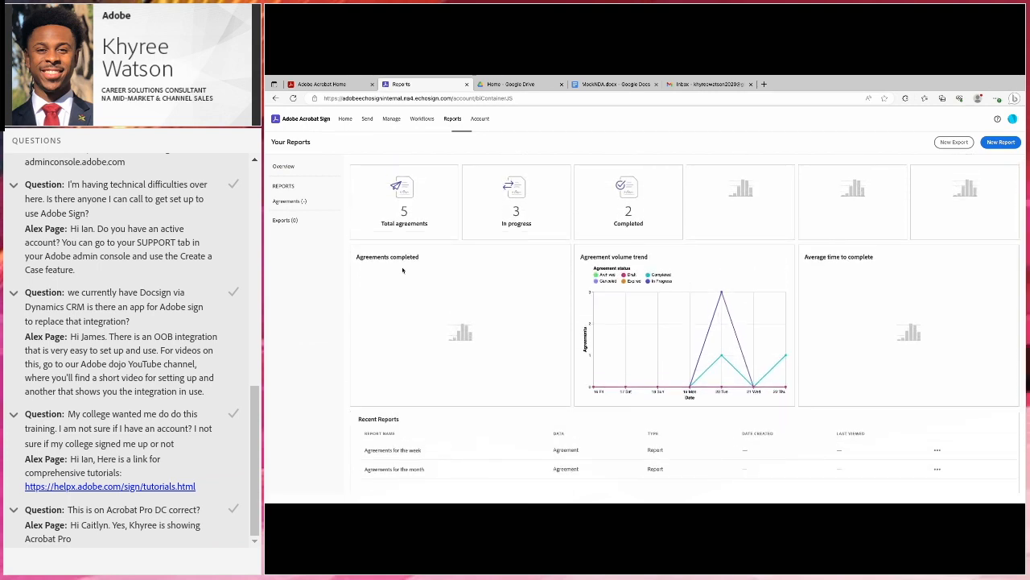
Browse the account administration settings, including the categories and Global Settings, and return to the Acrobat Sign home page.
left_click(480, 121)
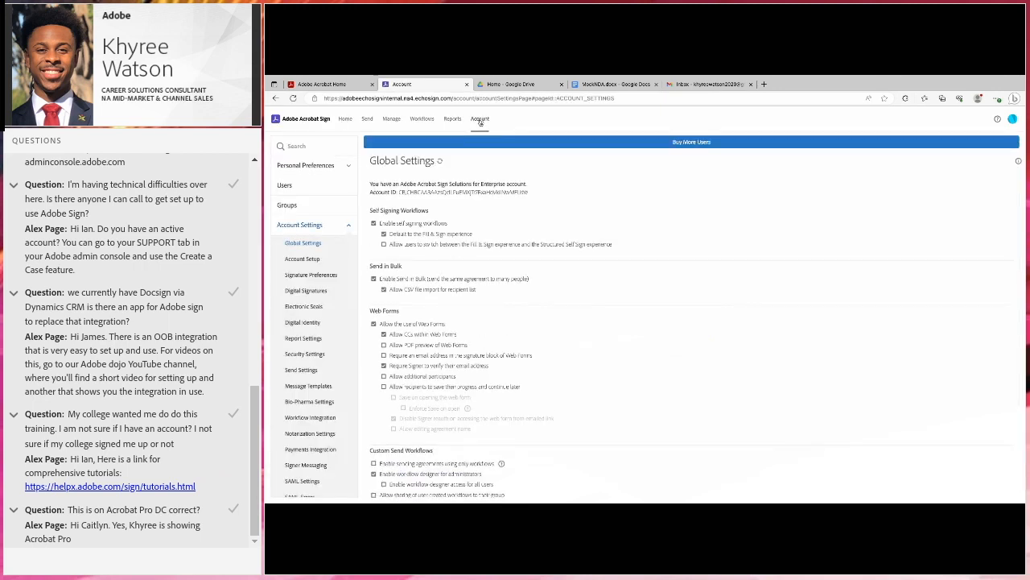
scroll(314, 322, "down", 3)
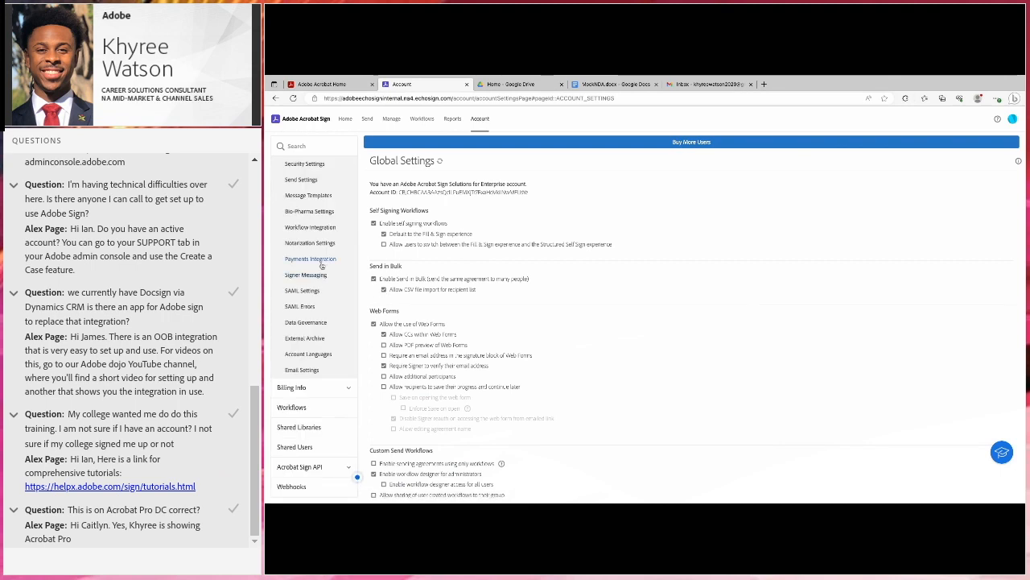
scroll(322, 265, "up", 5)
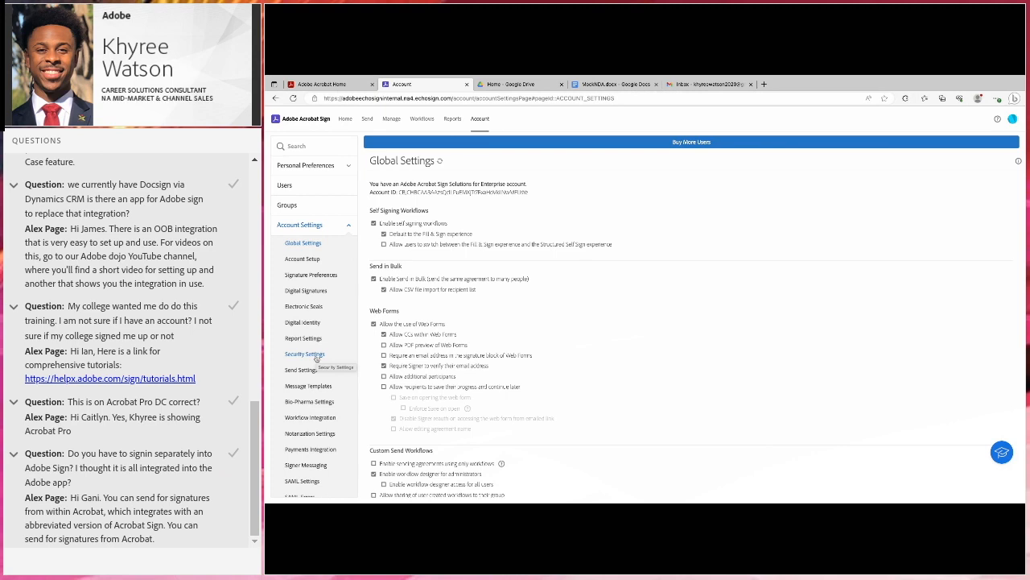
scroll(316, 358, "down", 3)
scroll(316, 357, "down", 2)
scroll(317, 358, "up", 5)
scroll(446, 346, "down", 1)
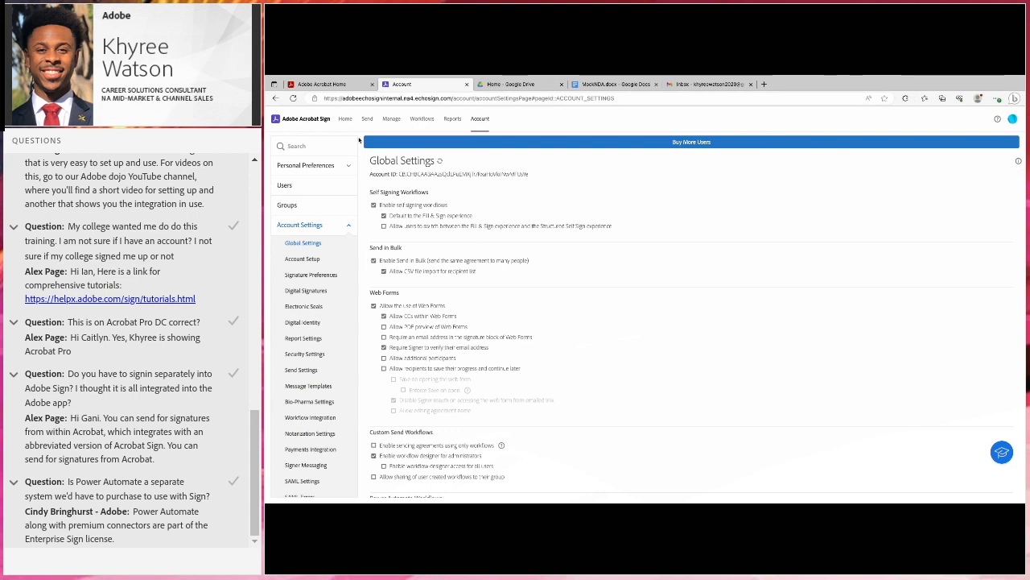
left_click(345, 119)
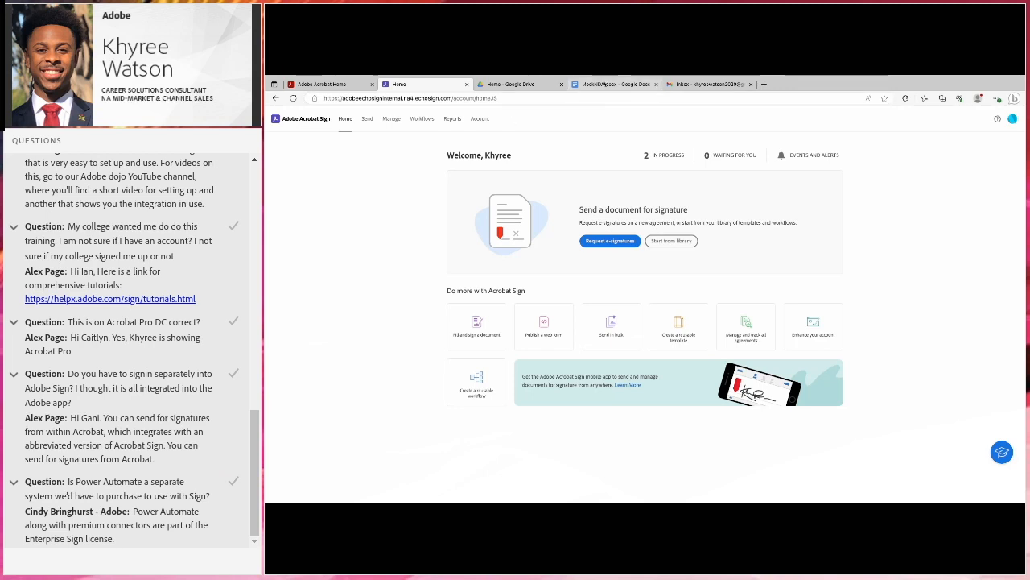
Switch to the MockNDA document in Google Docs and examine its cover page and the opening of the agreement text.
left_click(614, 84)
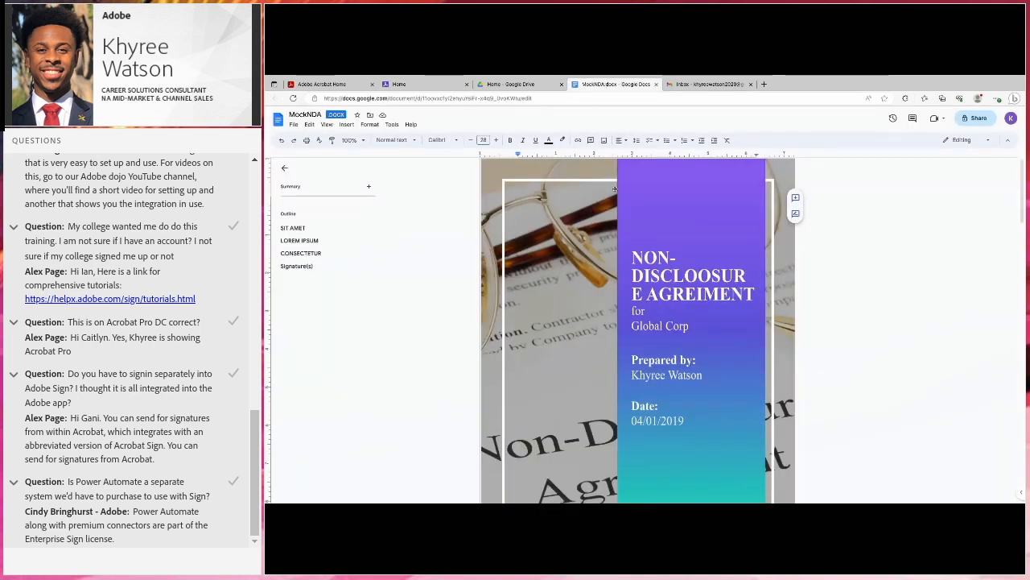
scroll(636, 290, "down", 3)
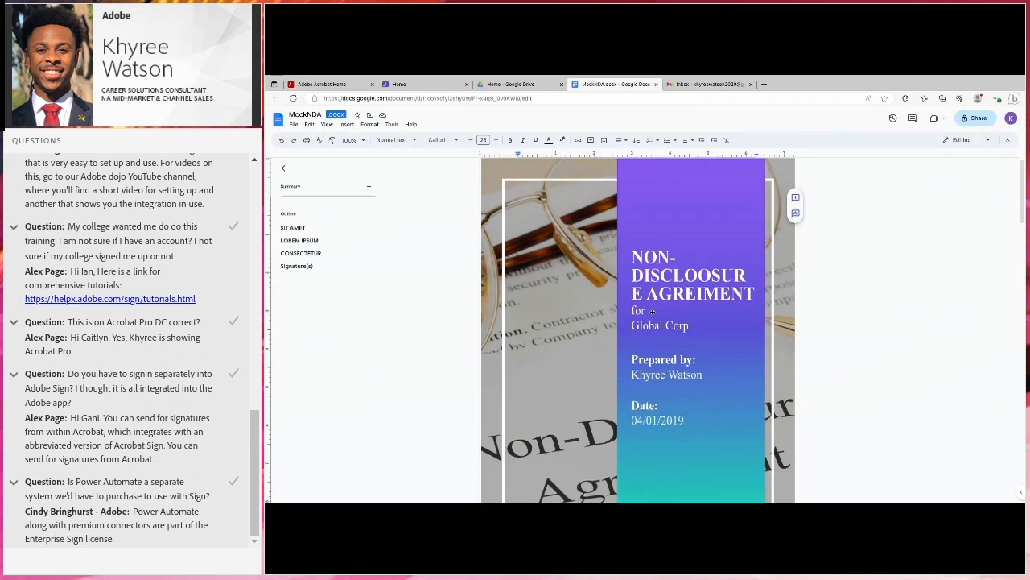
scroll(652, 312, "down", 4)
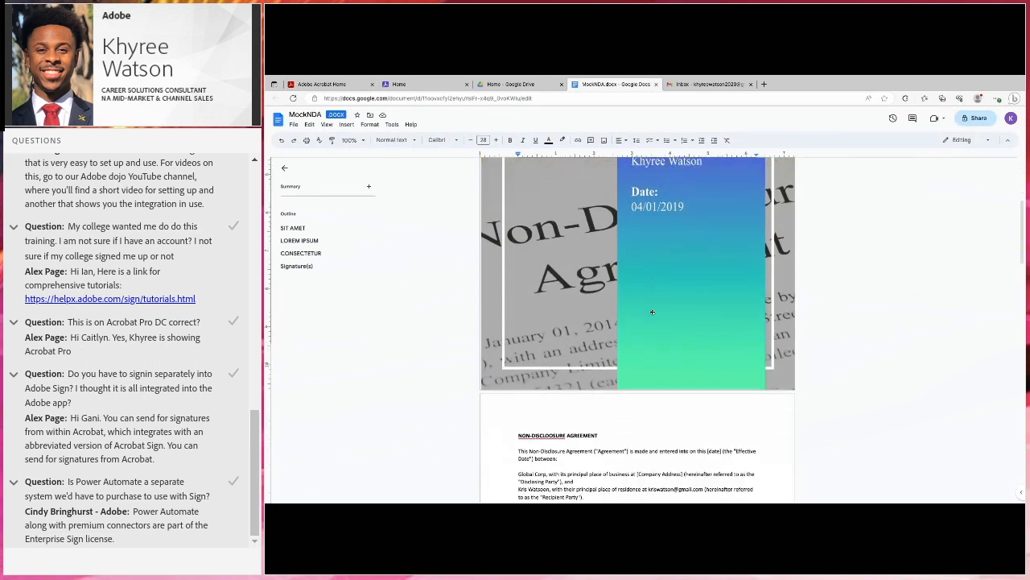
scroll(652, 311, "down", 1)
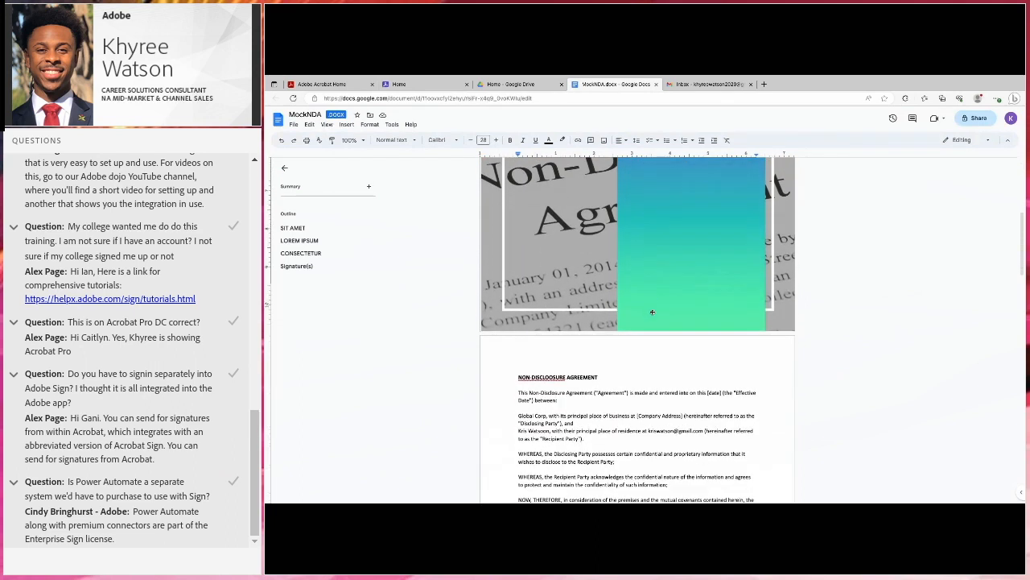
scroll(652, 311, "up", 5)
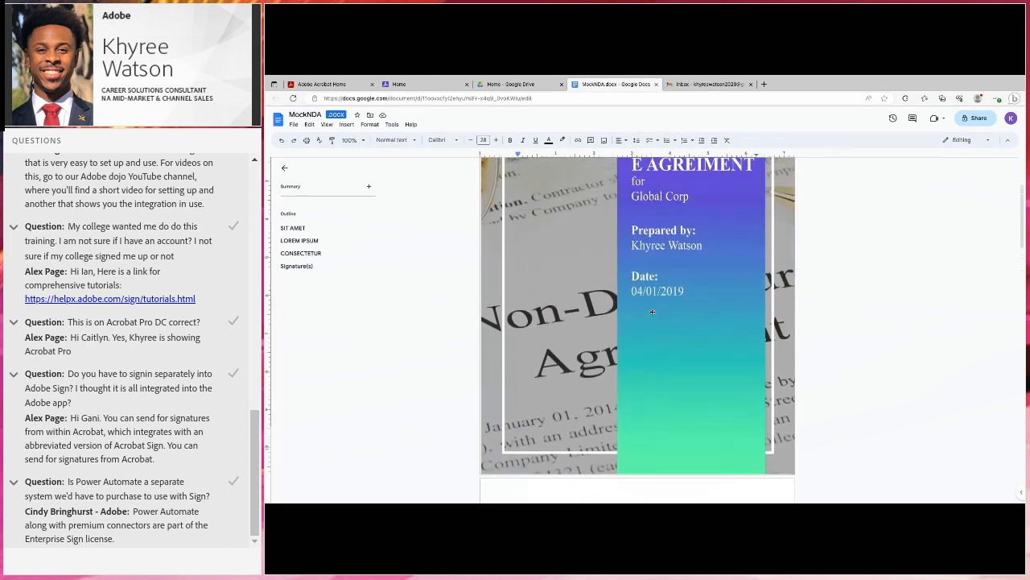
scroll(652, 320, "up", 1)
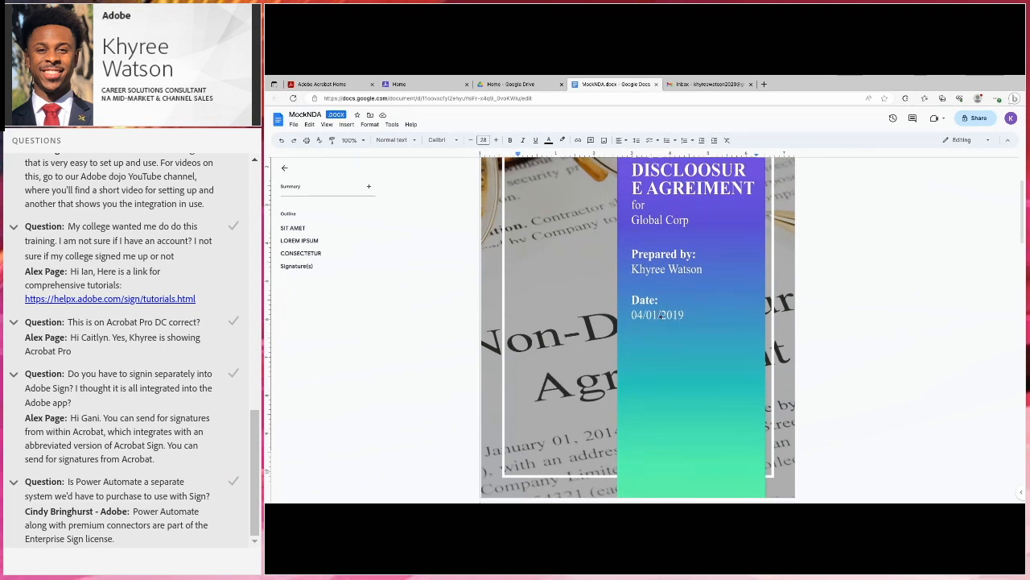
scroll(690, 368, "down", 4)
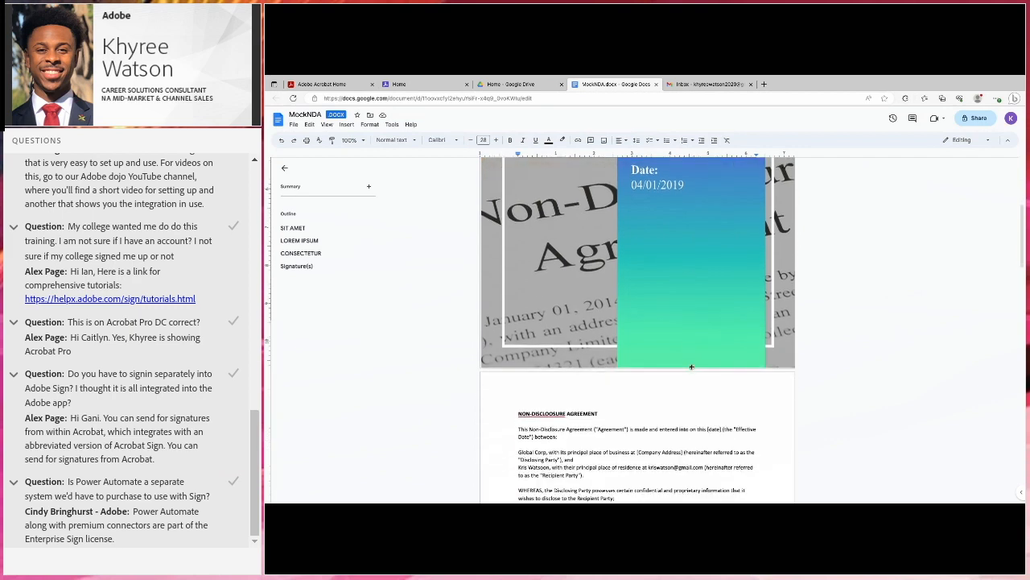
scroll(691, 367, "down", 2)
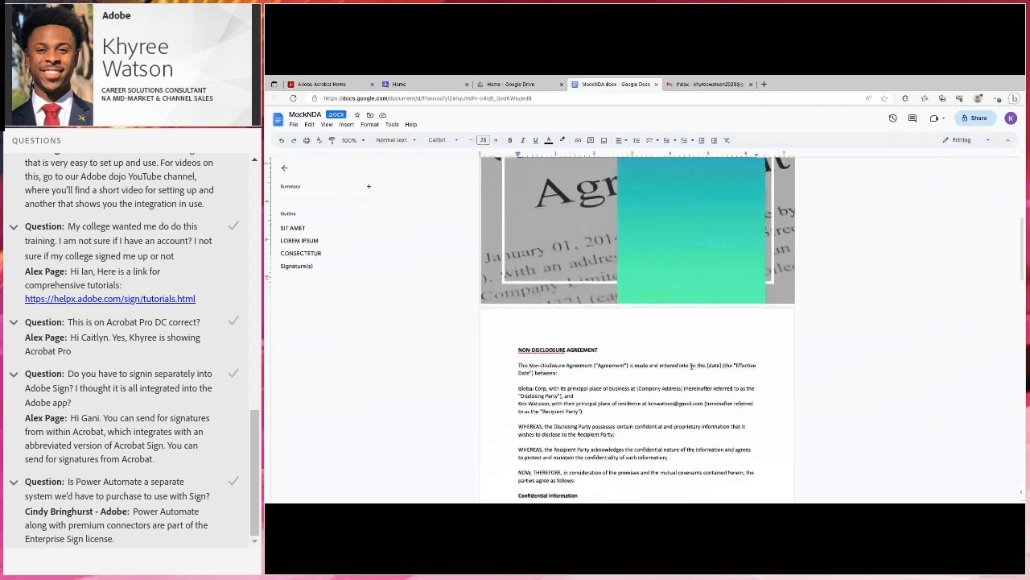
scroll(691, 367, "up", 2)
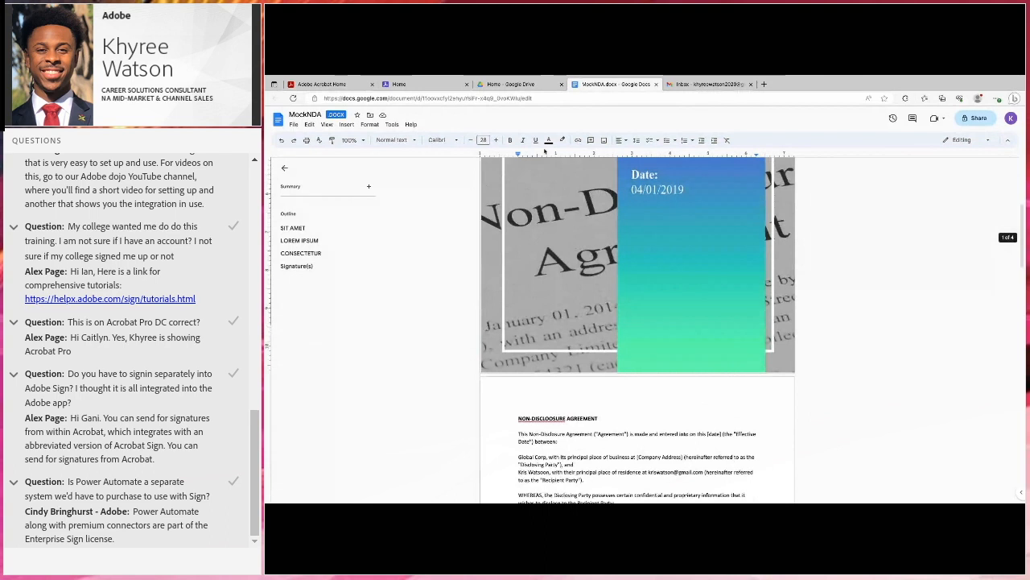
Switch to Acrobat and open the Acrobat Sign Demo Docs folder in the connected Google Drive.
key("ctrl+Left")
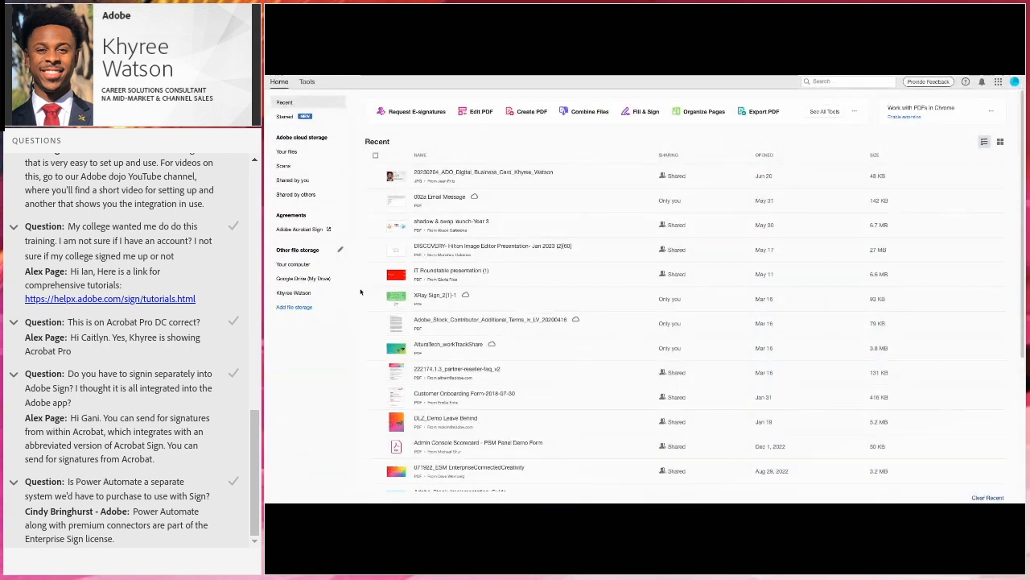
left_click(309, 279)
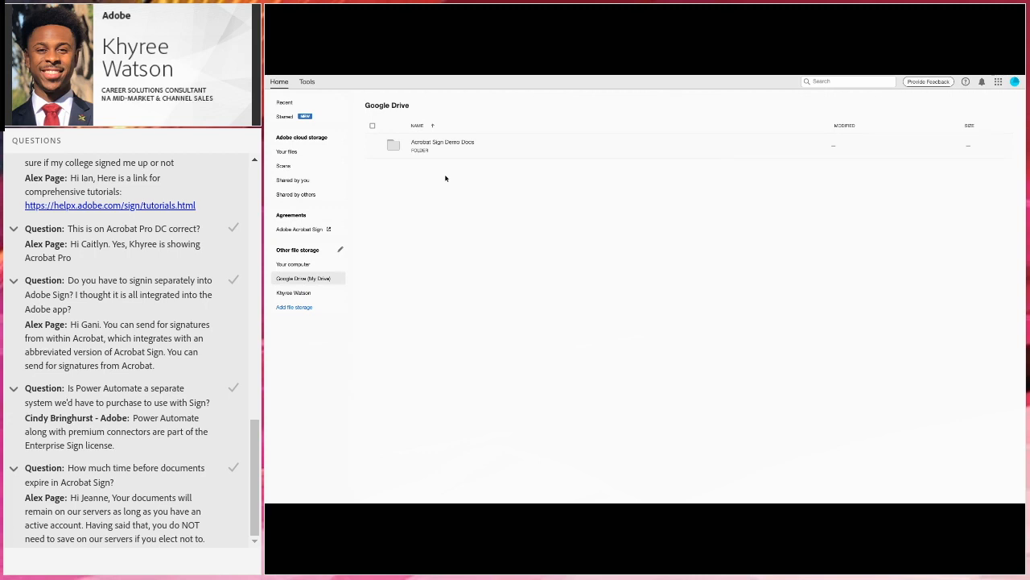
left_click(326, 278)
left_click(424, 145)
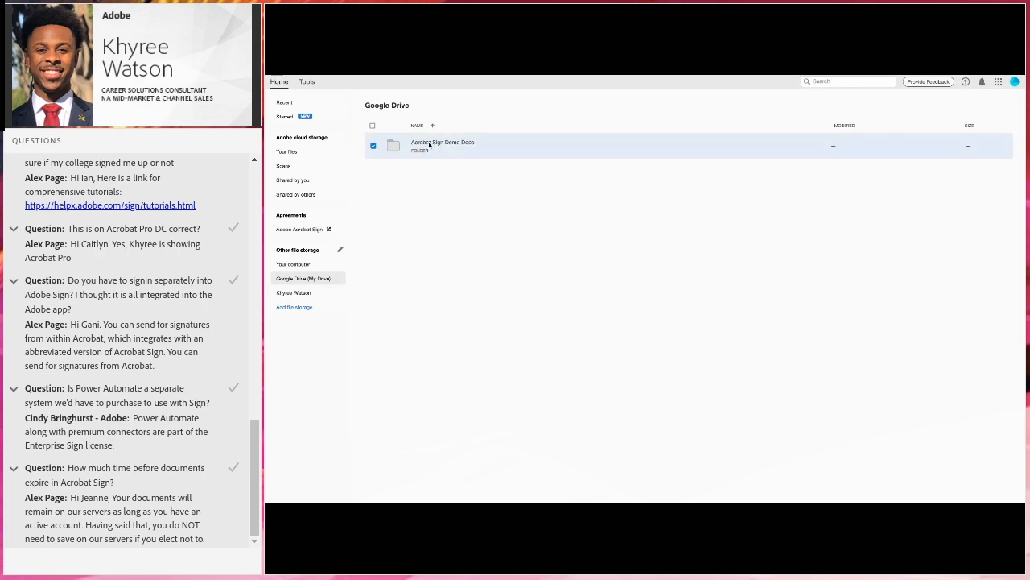
double_click(451, 150)
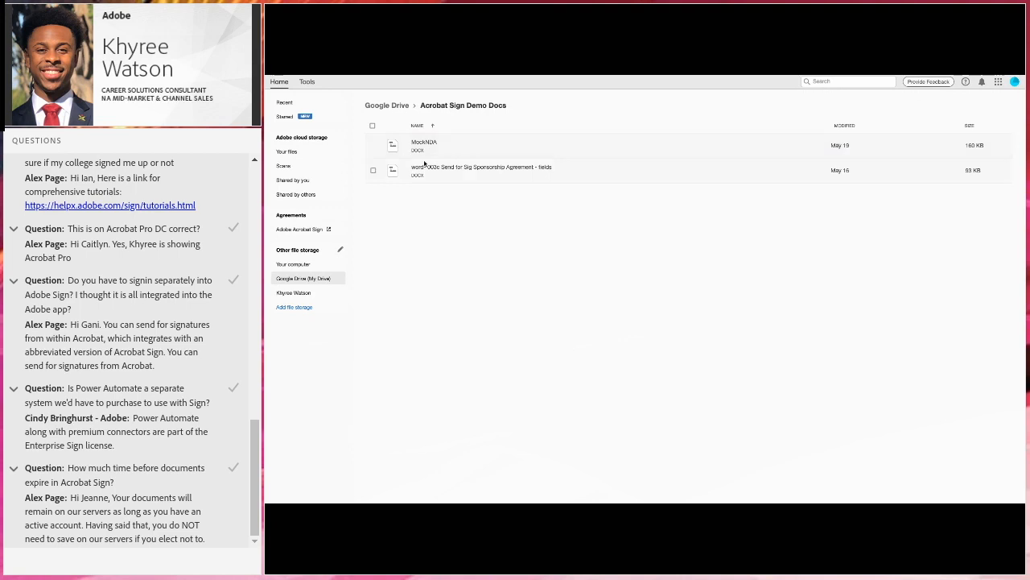
Try to open the MockNDA document directly from the Google Drive folder, and return to the recent files.
left_click(432, 147)
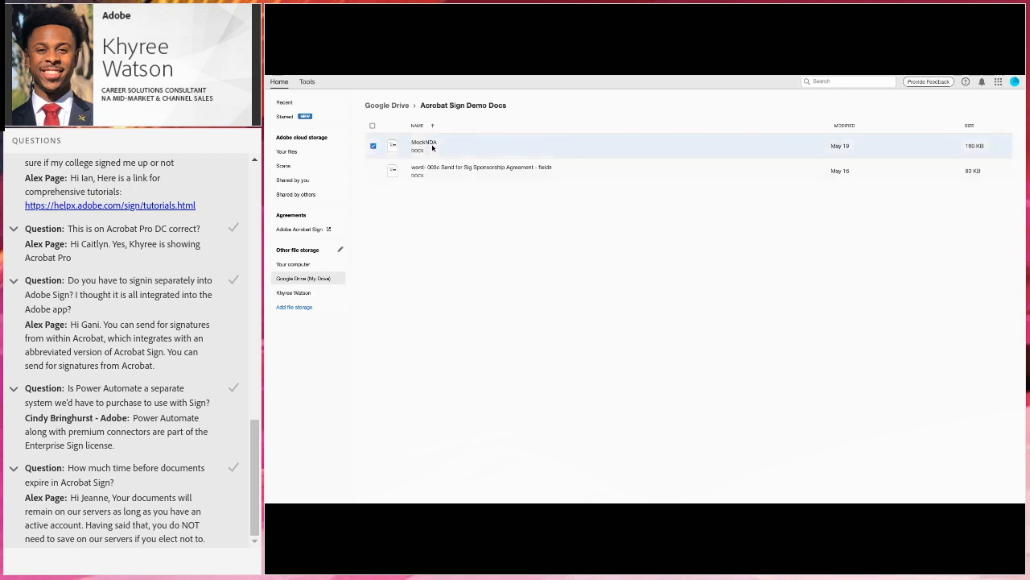
double_click(432, 148)
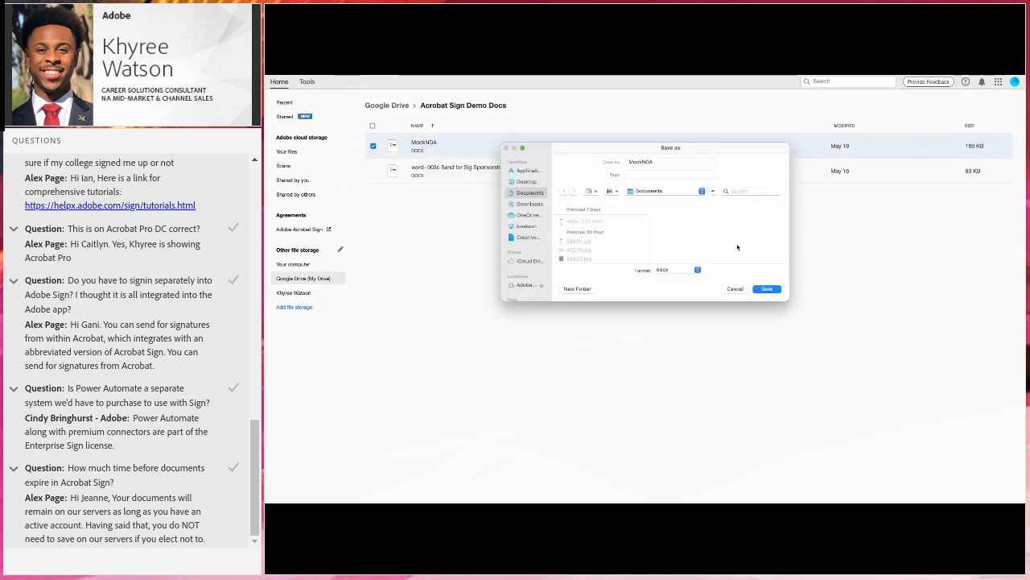
left_click(735, 288)
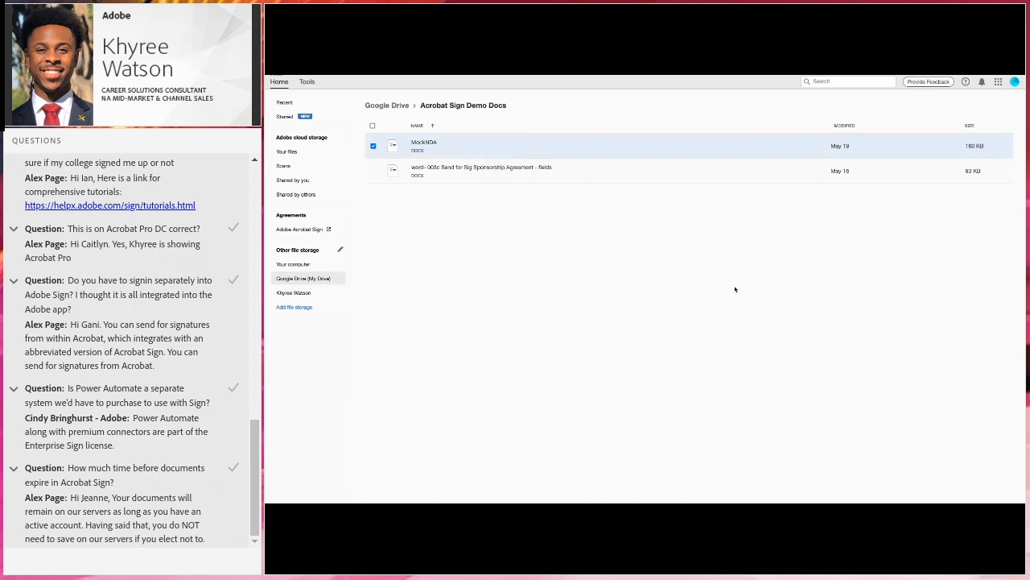
left_click(284, 102)
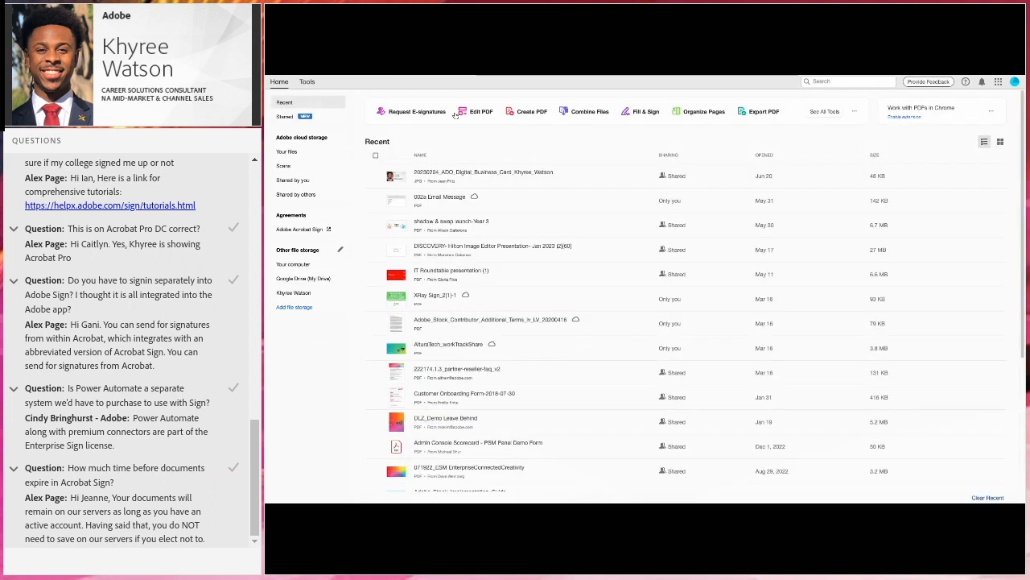
Create a PDF from the single file MockNDA stored in Google Drive, using Acrobat's local PDF converter.
left_click(531, 113)
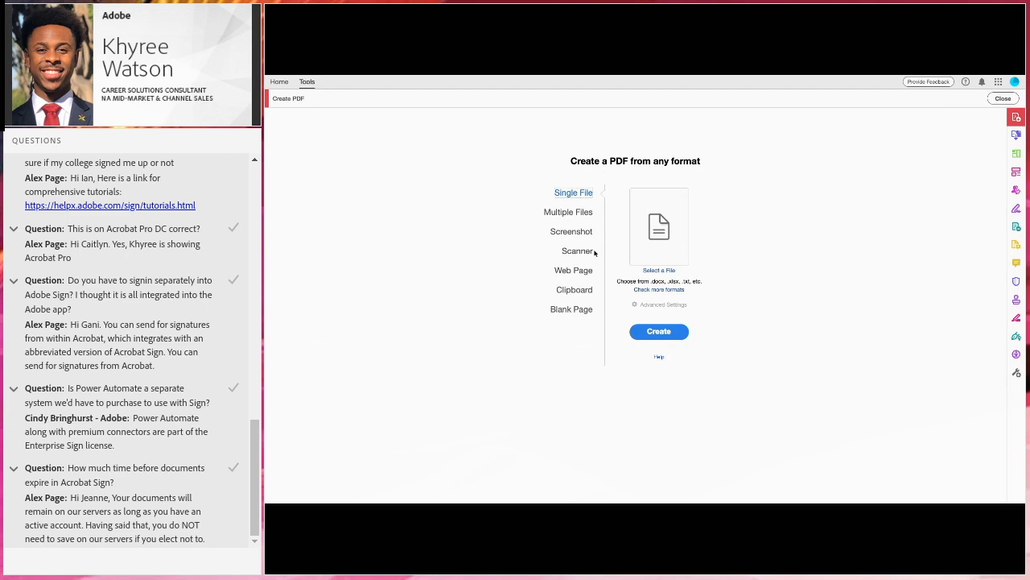
left_click(664, 332)
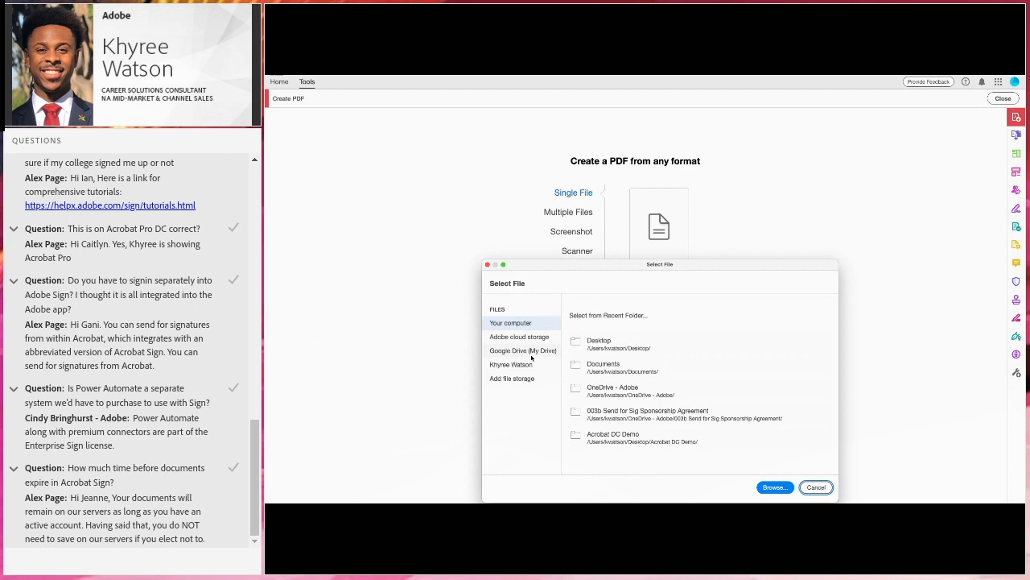
left_click(536, 338)
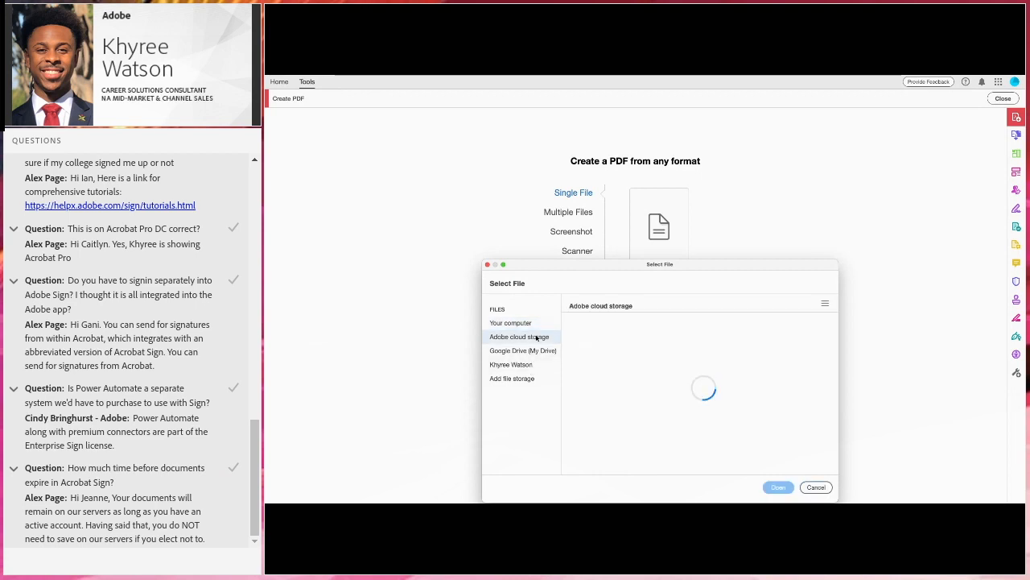
left_click(533, 351)
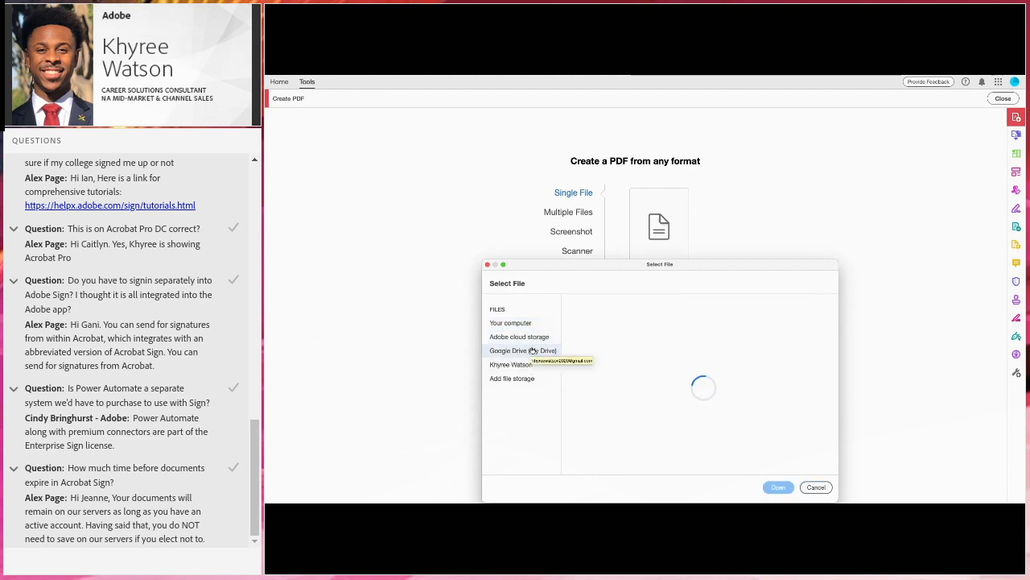
left_click(621, 316)
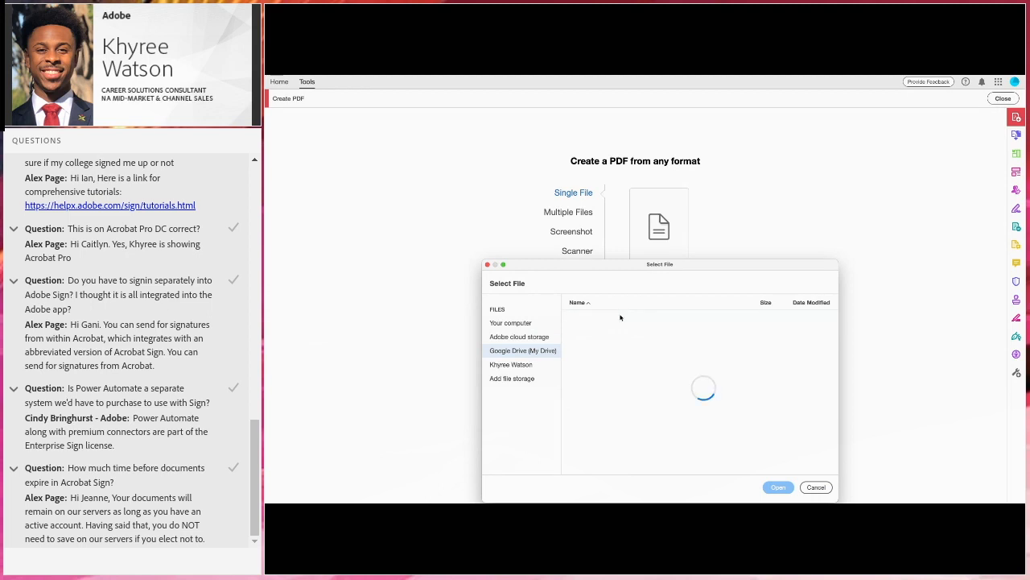
left_click(594, 335)
left_click(779, 487)
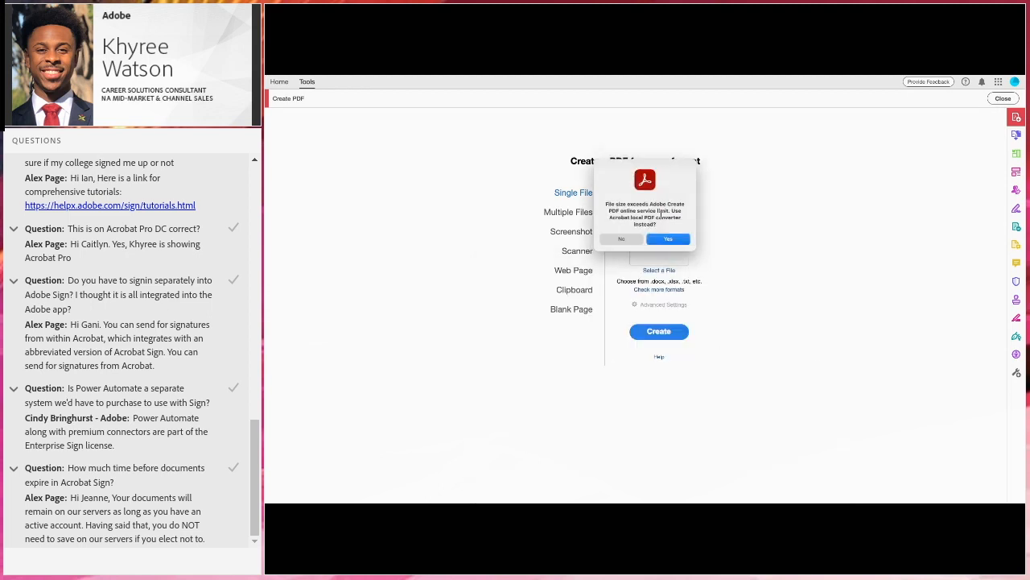
left_click(664, 241)
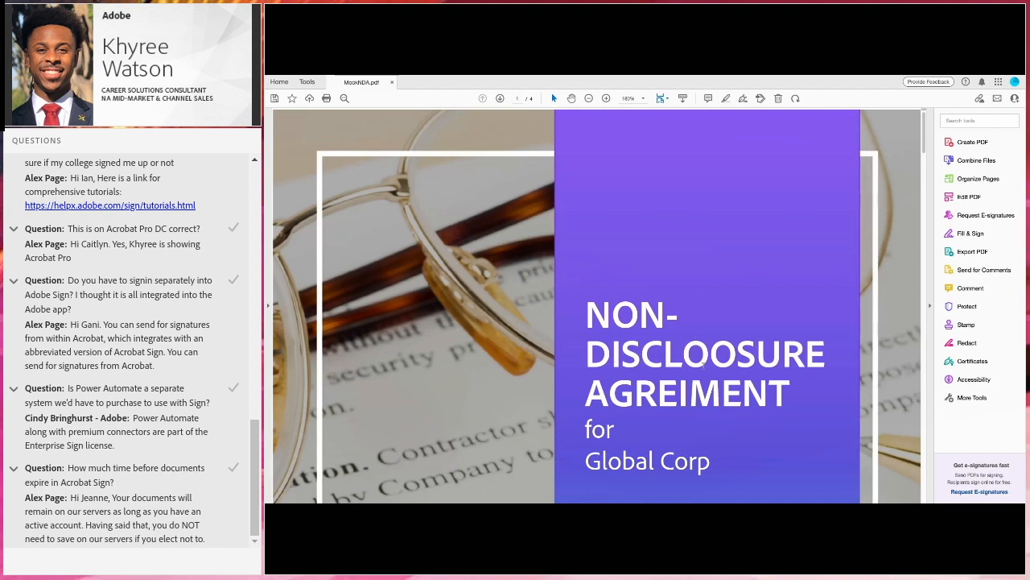
Start editing the PDF and correct the cover page title's spelling to NON-DISCLOSURE AGREEMENT.
scroll(711, 360, "down", 1)
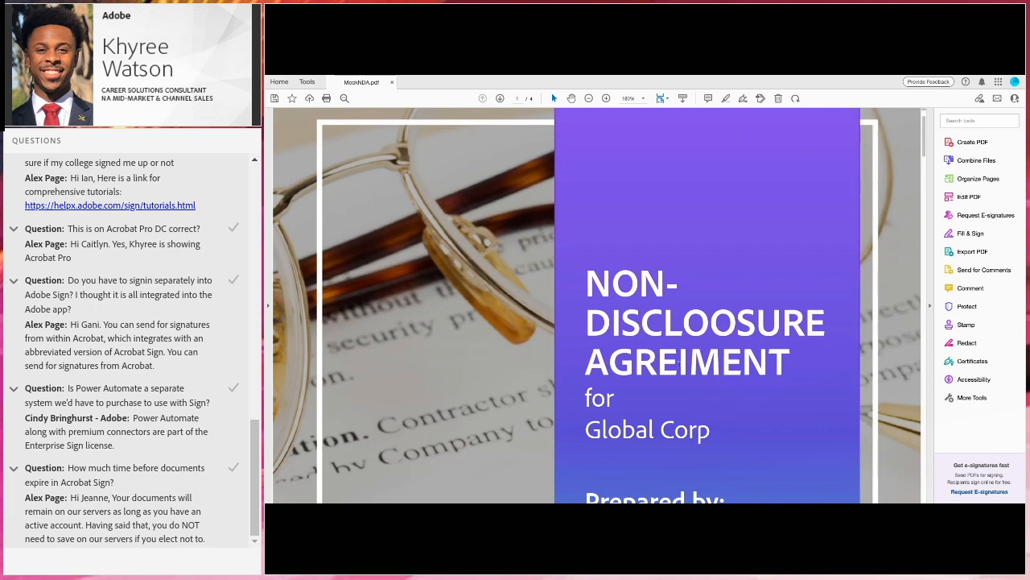
left_click(968, 197)
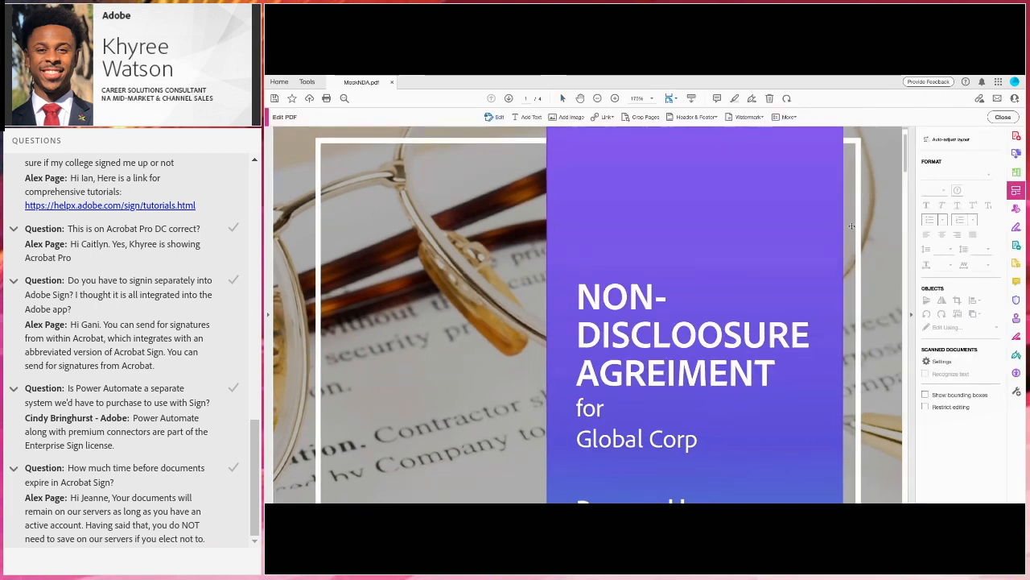
left_click(676, 336)
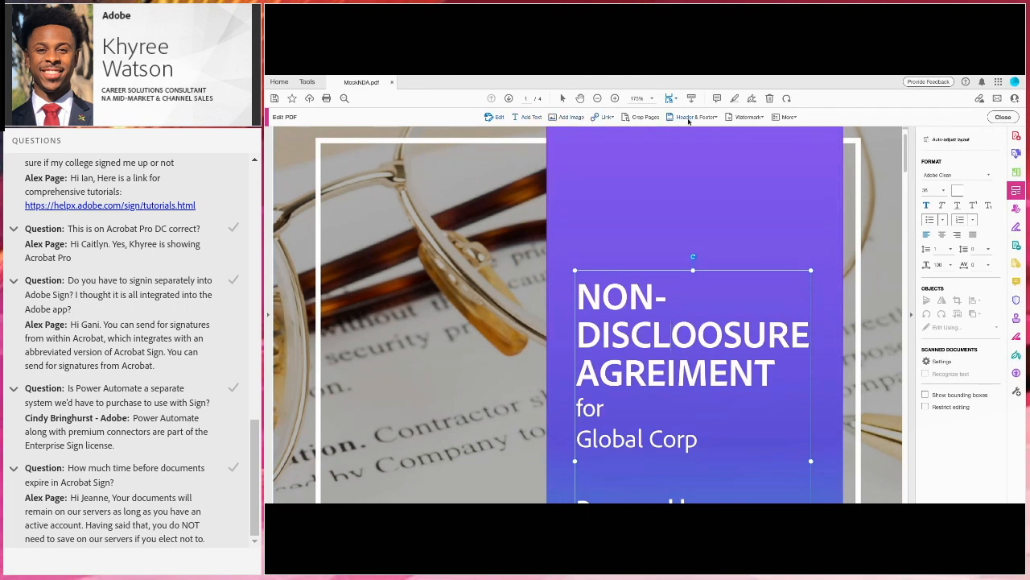
key("Escape")
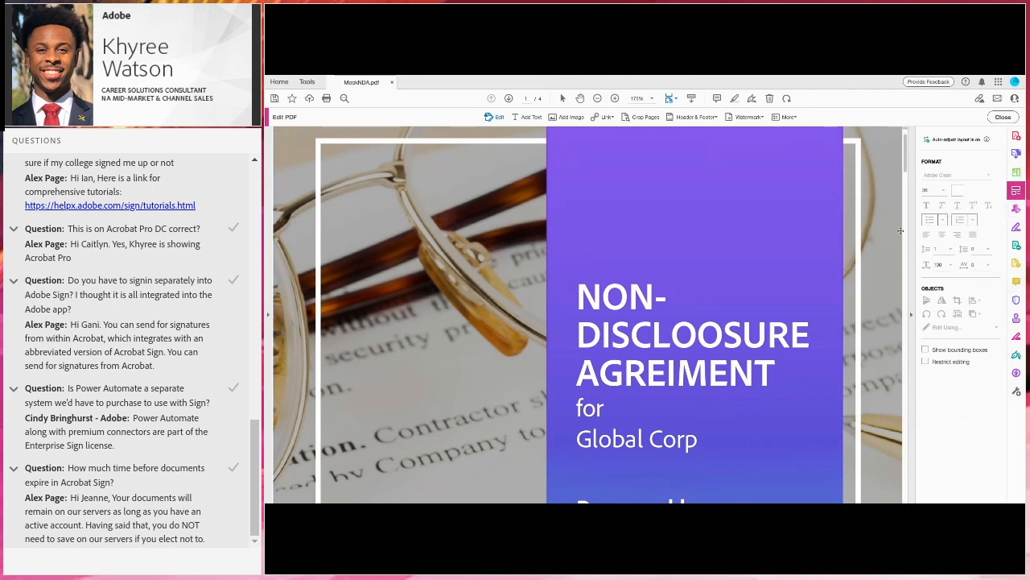
left_click(703, 335)
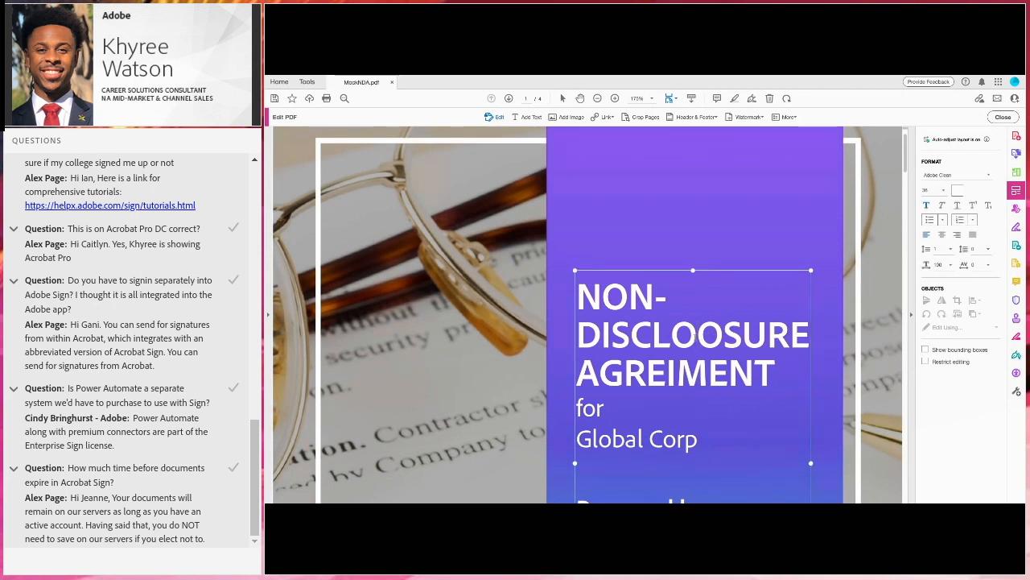
key("BackSpace")
left_click(678, 372)
key("Delete")
type("E")
Change the date on the cover page to 06/22/2023.
scroll(672, 369, "down", 3)
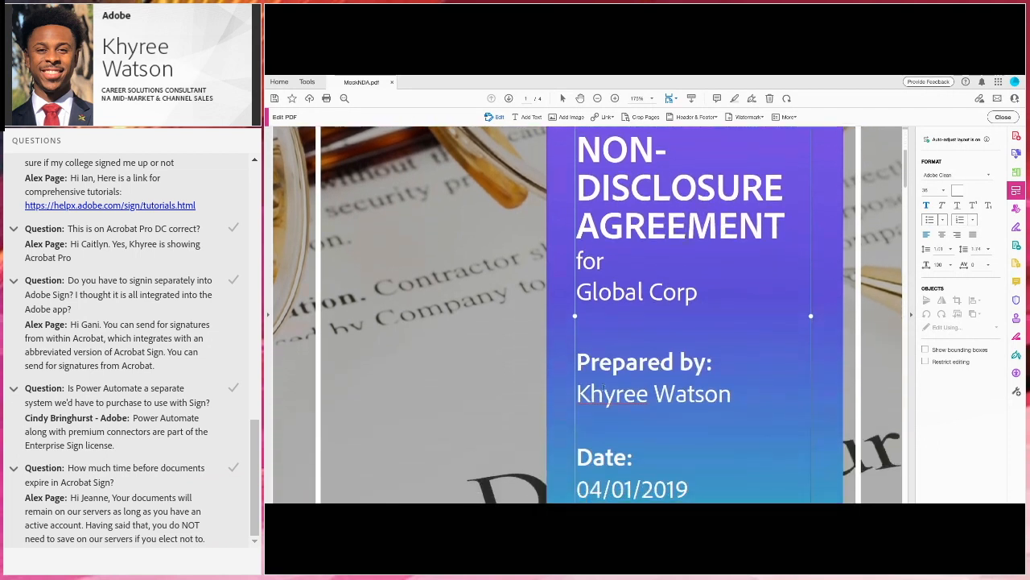
scroll(652, 398, "down", 1)
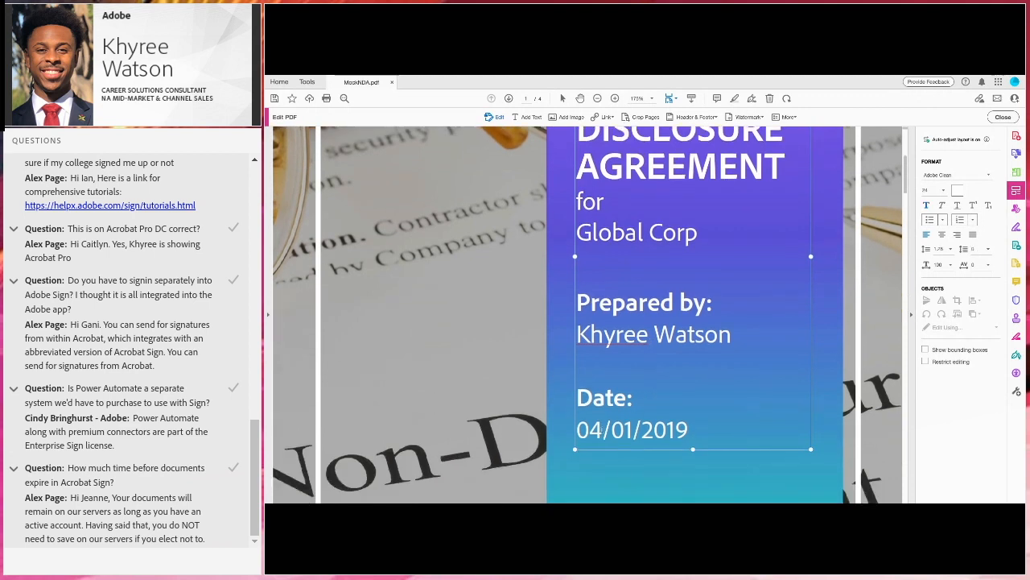
key("BackSpace")
type("6")
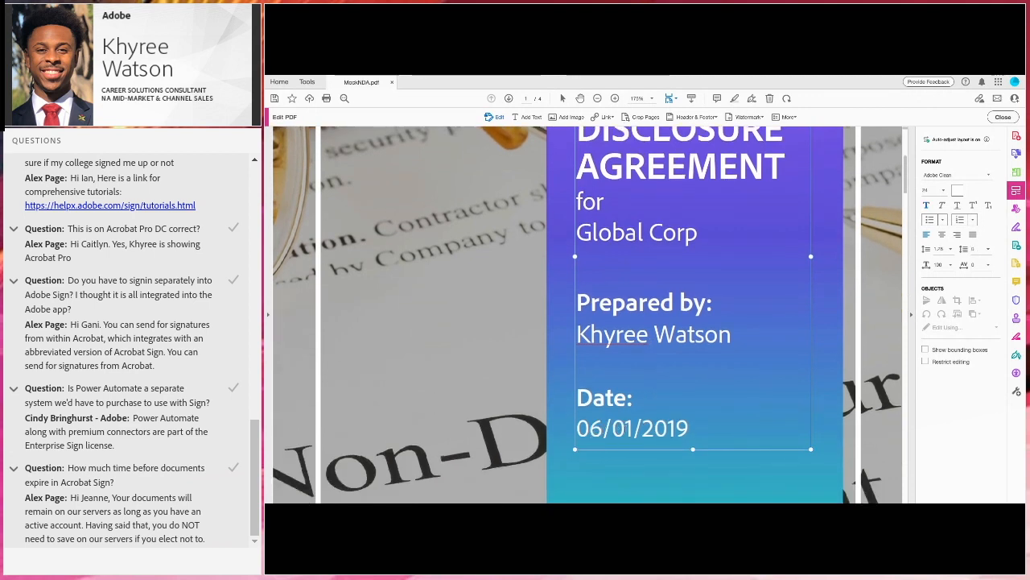
left_click(636, 427)
key("BackSpace")
key("BackSpace")
type("22")
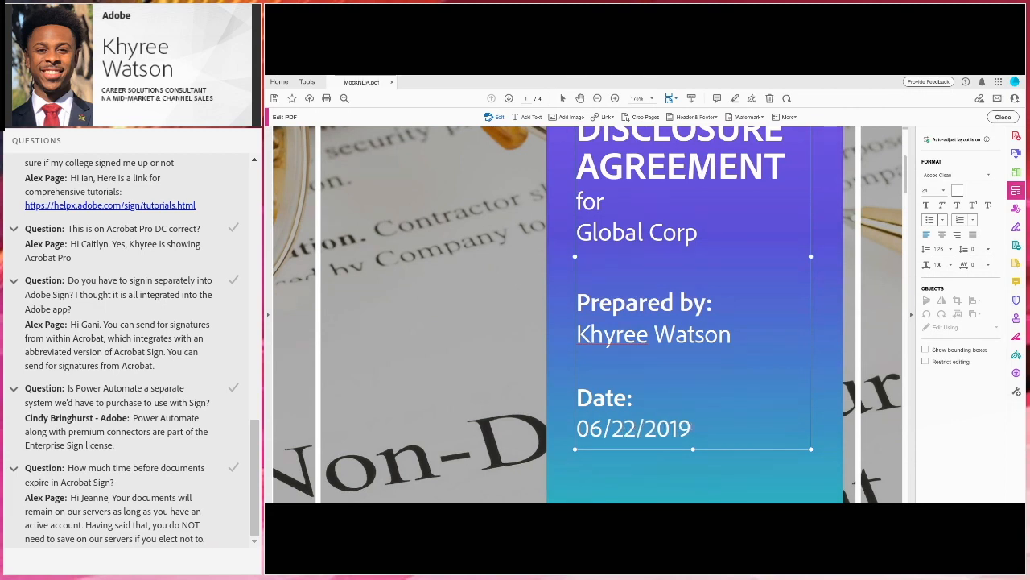
key("BackSpace")
key("BackSpace")
type("23")
Correct the spelling of the heading on page 2 to NON-DISCLOSURE AGREEMENT.
scroll(637, 414, "down", 5)
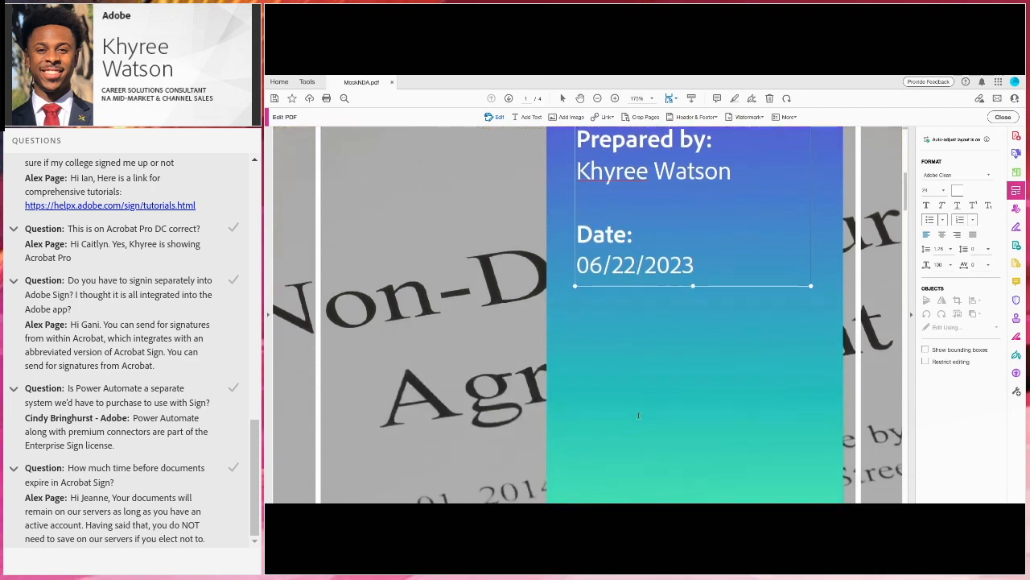
scroll(638, 415, "down", 8)
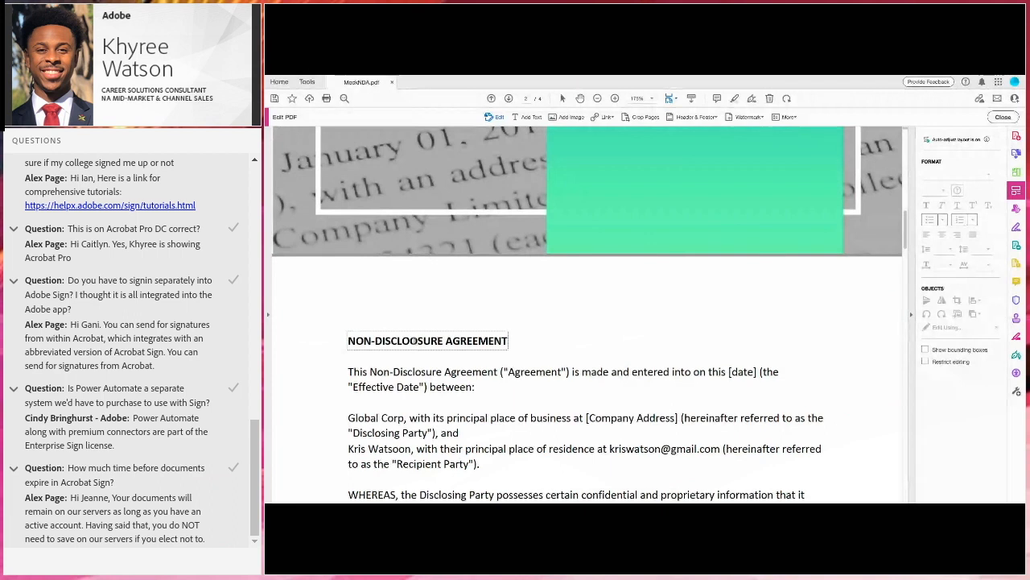
left_click(410, 341)
key("BackSpace")
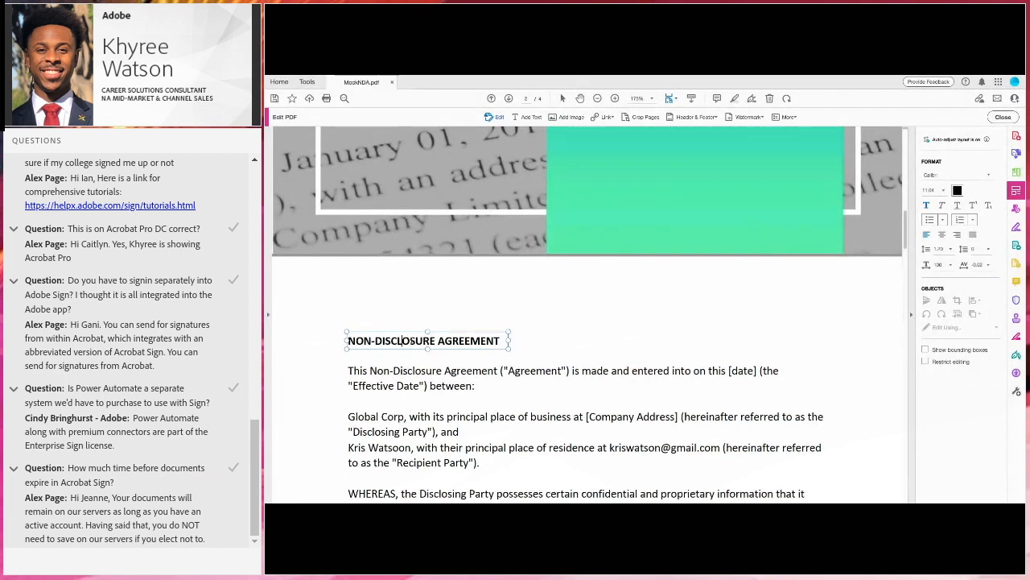
Correct the recipient party's misspelled surname and add two digits to the user name of their e-mail address.
scroll(411, 341, "down", 1)
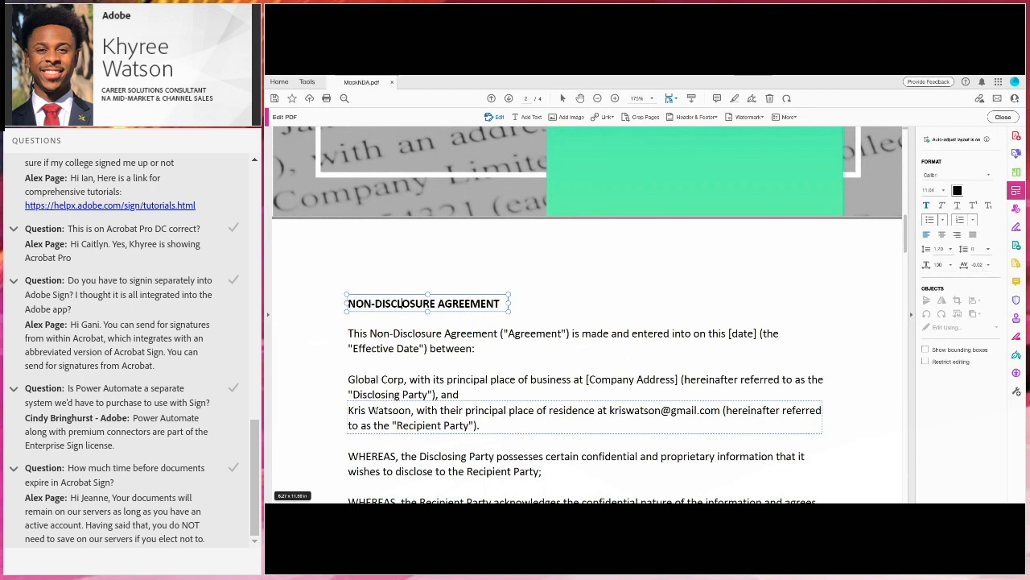
left_click(400, 411)
key("BackSpace")
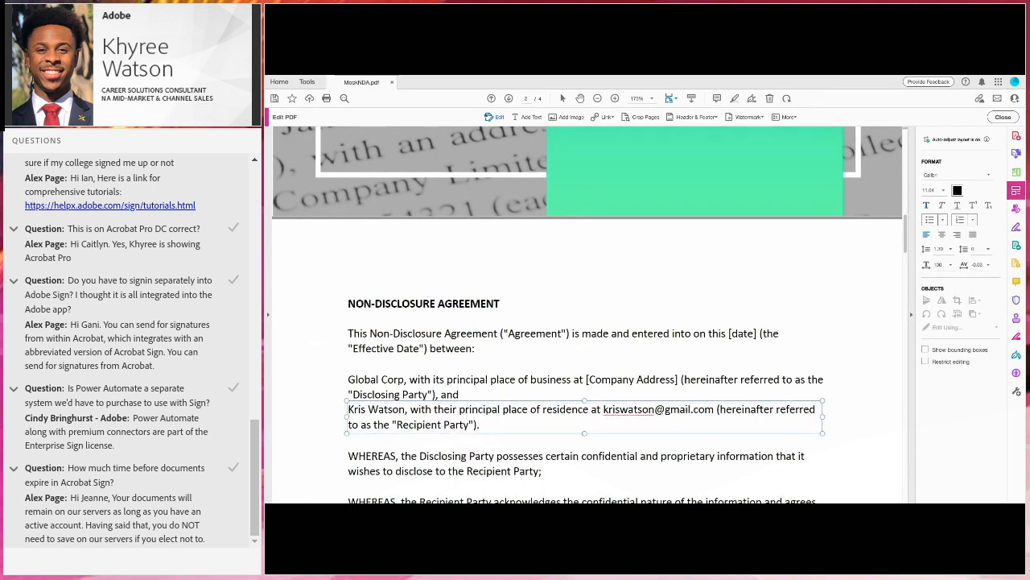
left_click(655, 409)
type("15")
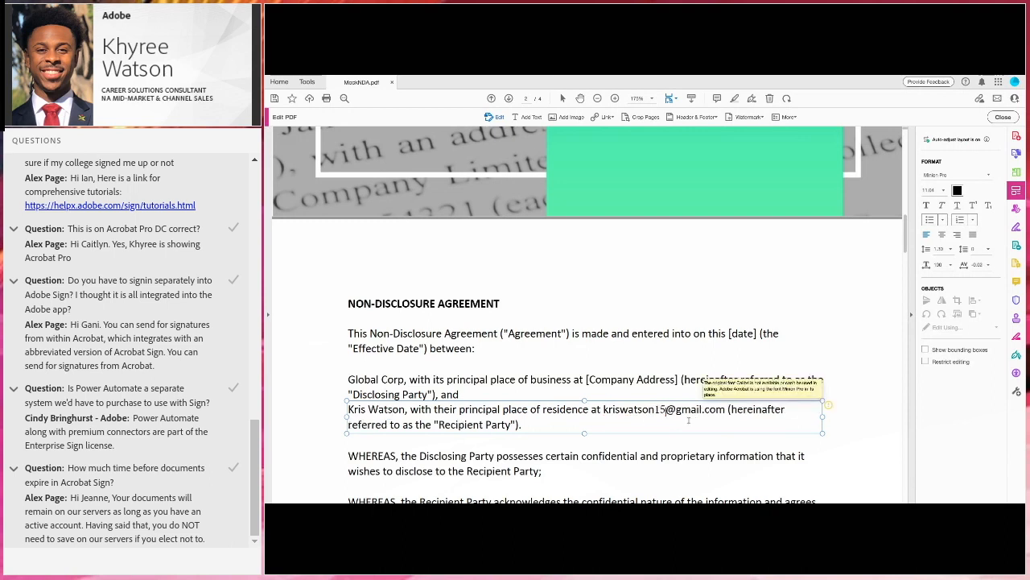
Look over the opening clauses of the edited agreement, return towards the cover page and deselect the text.
left_click(571, 379)
scroll(576, 396, "down", 4)
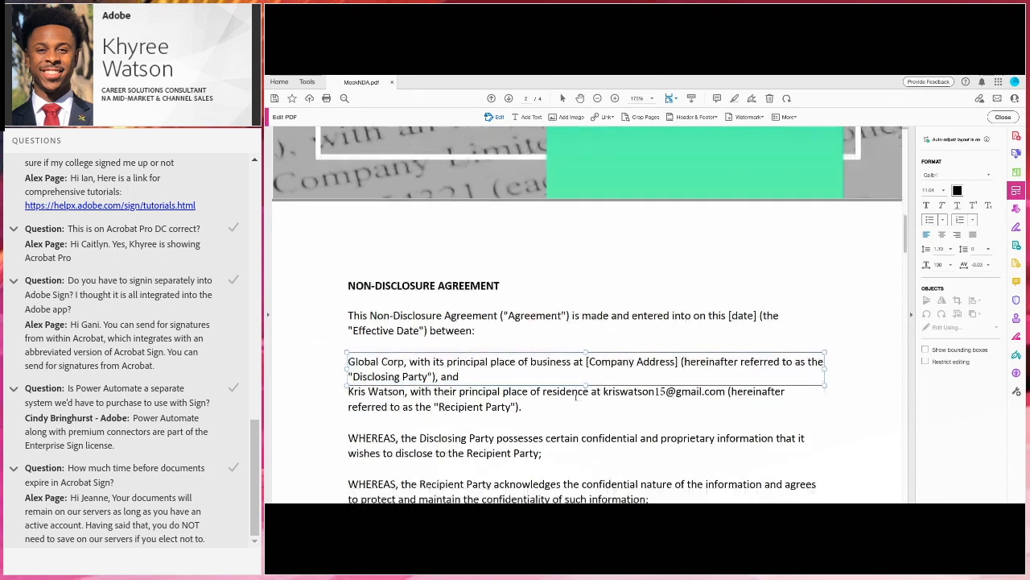
scroll(576, 400, "down", 1)
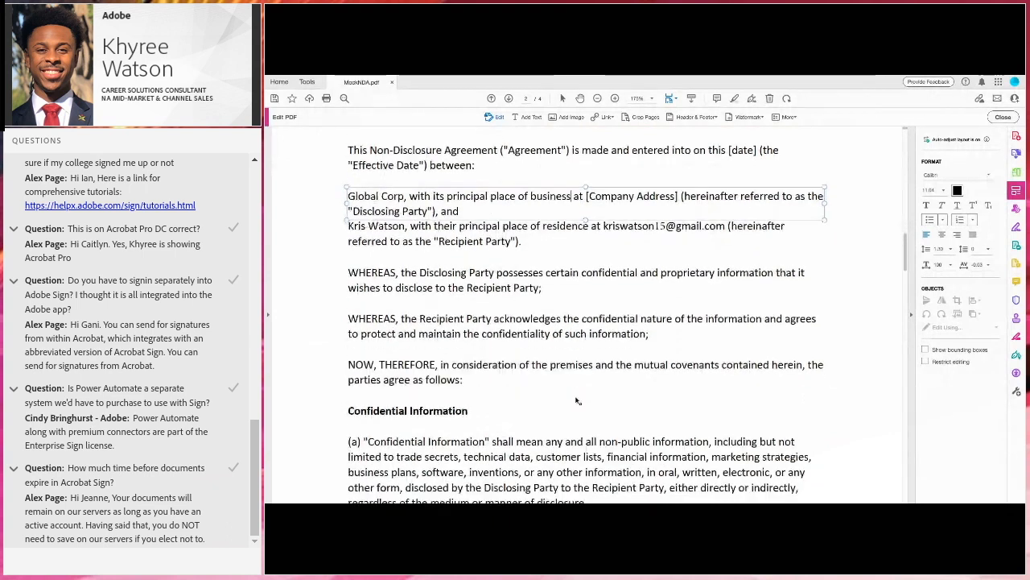
scroll(576, 400, "up", 1)
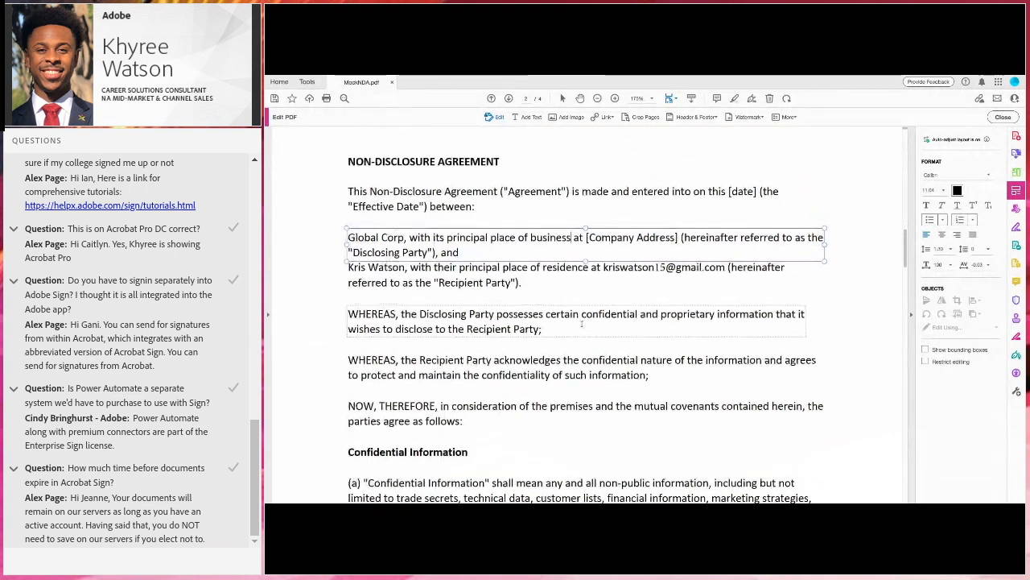
scroll(578, 363, "up", 6)
scroll(581, 323, "up", 2)
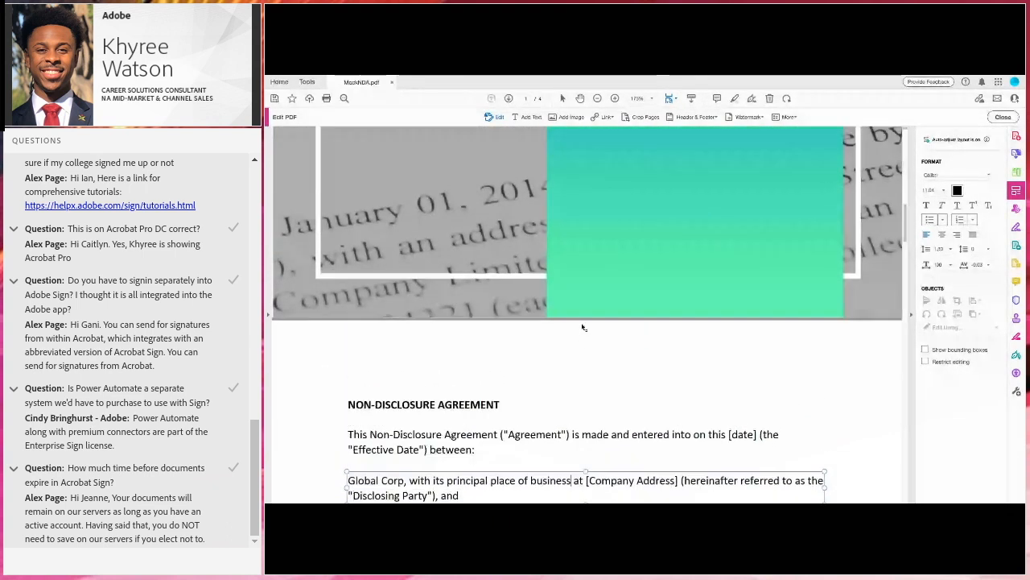
left_click(581, 323)
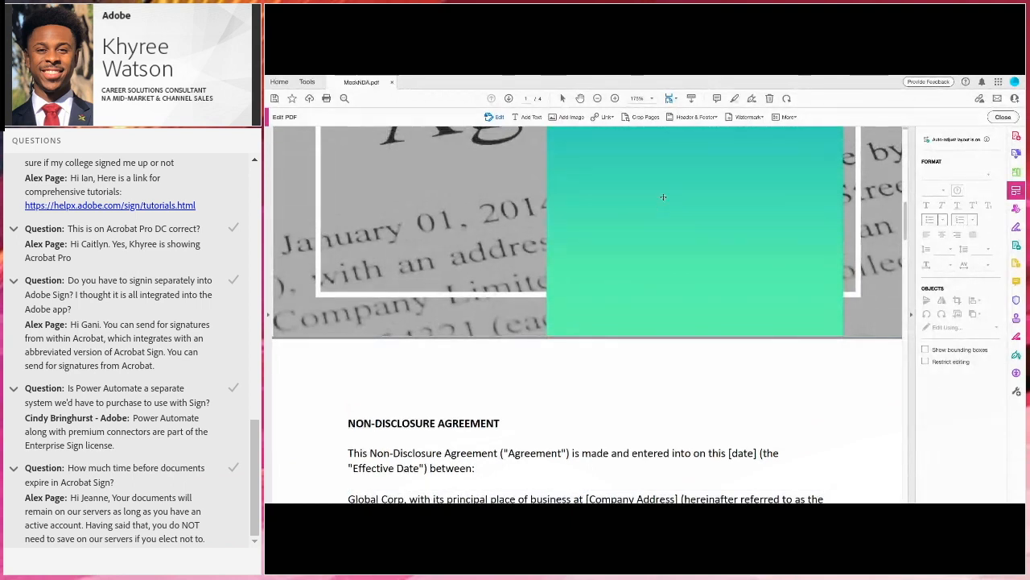
Add a header and footer using the saved Page Number Footer setting, check the page numbers on the pages and dismiss the layout notice.
left_click(695, 120)
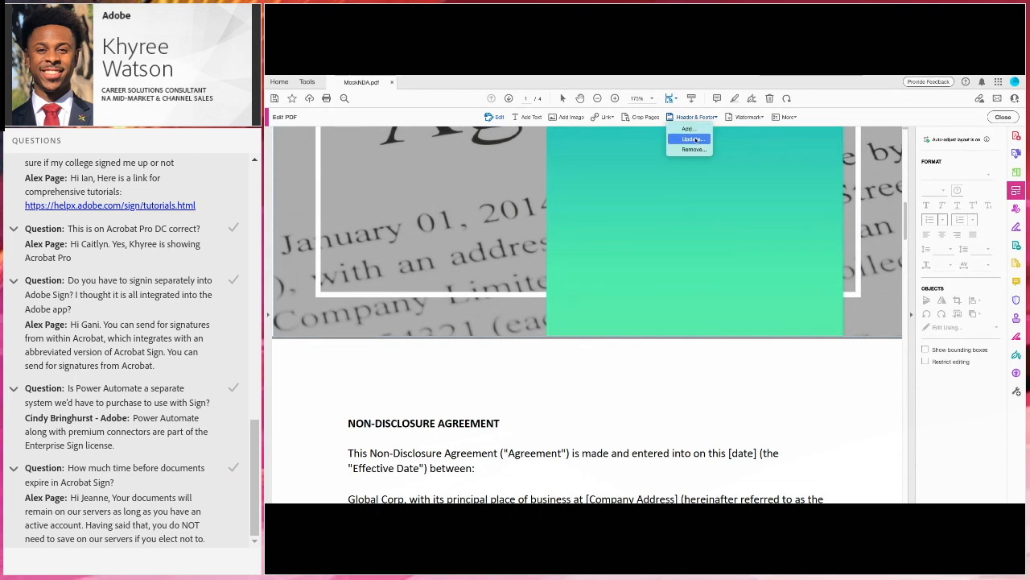
left_click(694, 129)
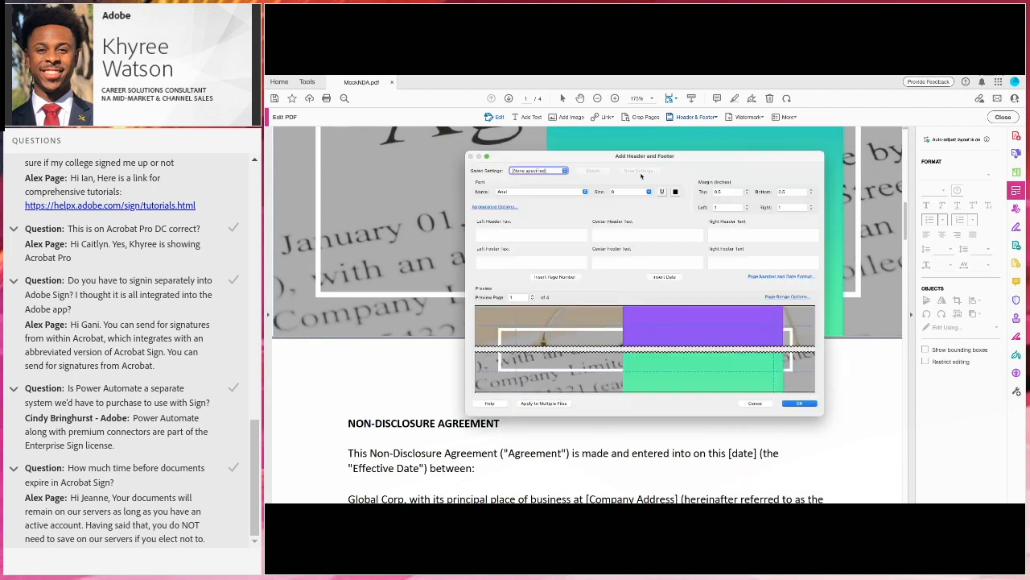
left_click_drag(622, 158, 633, 156)
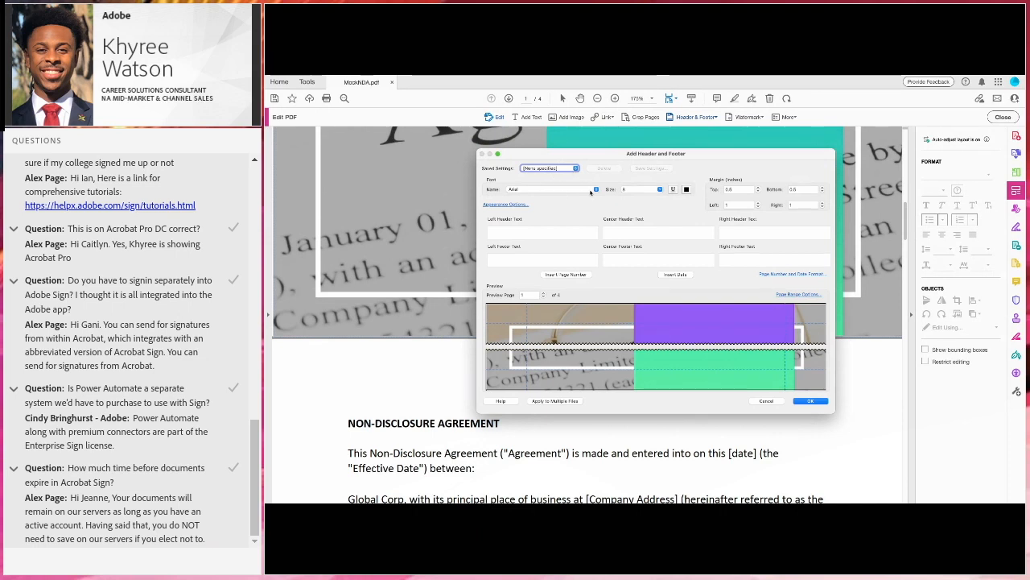
left_click(545, 231)
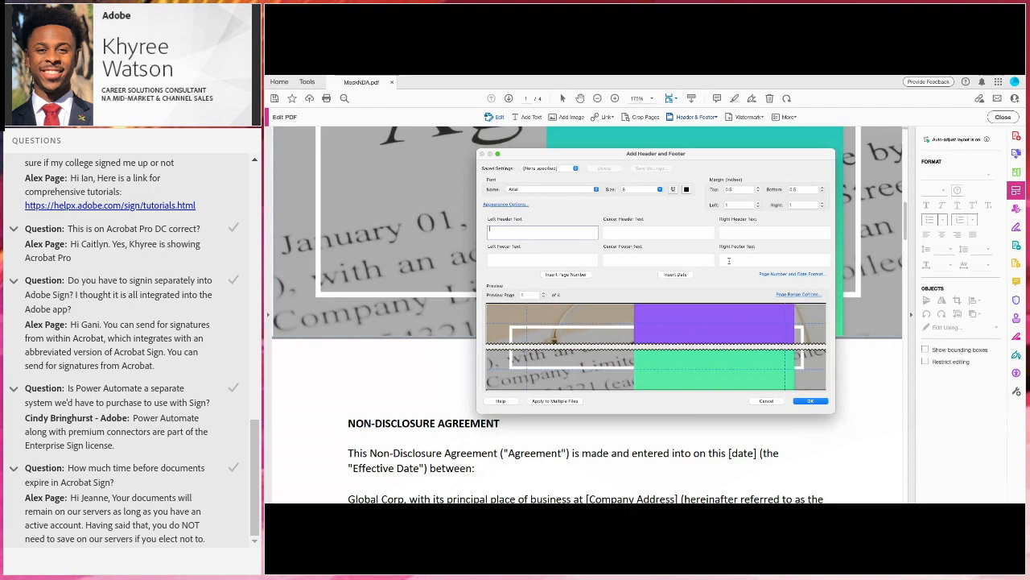
left_click(567, 169)
left_click(560, 194)
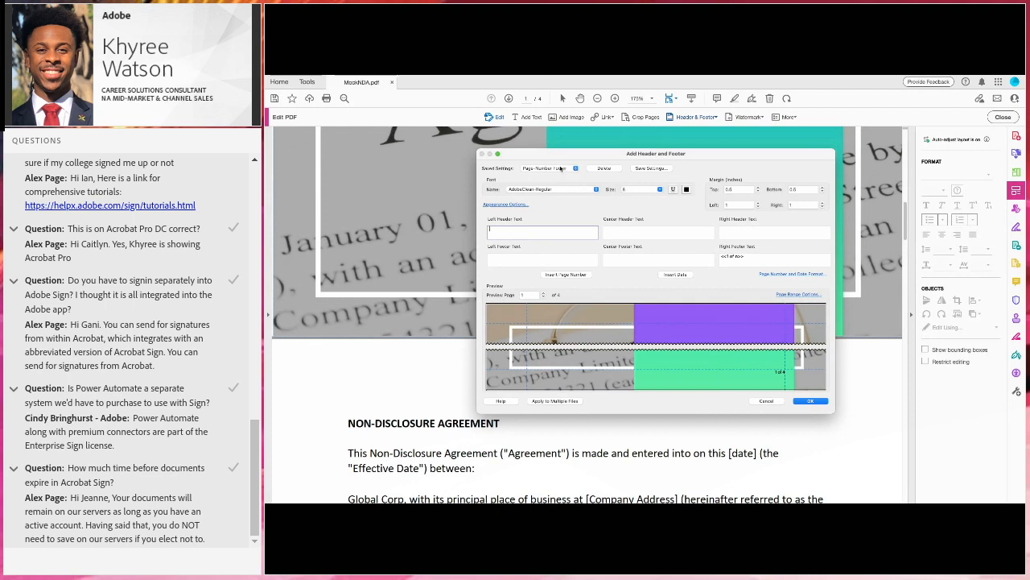
left_click(563, 170)
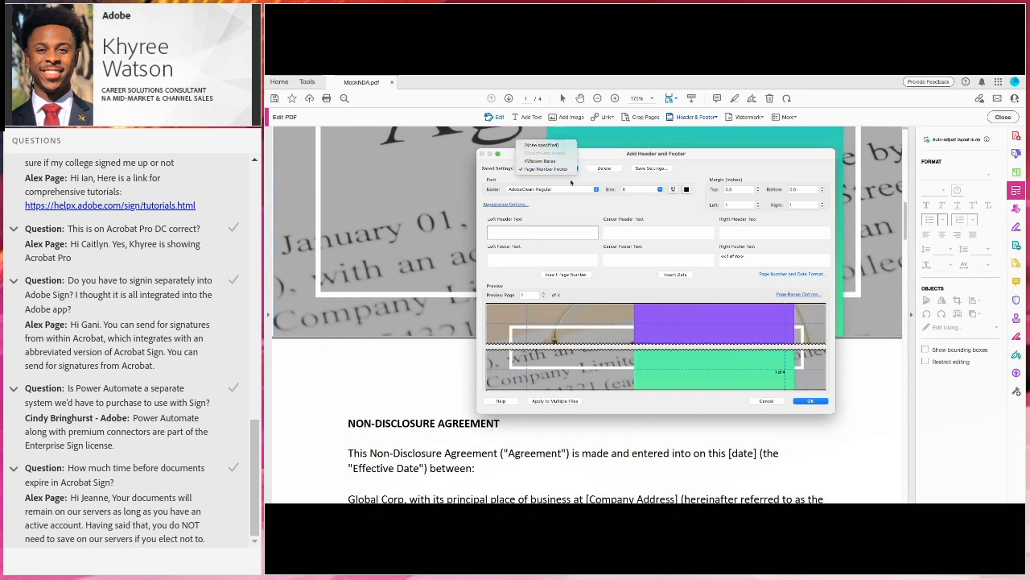
left_click(573, 177)
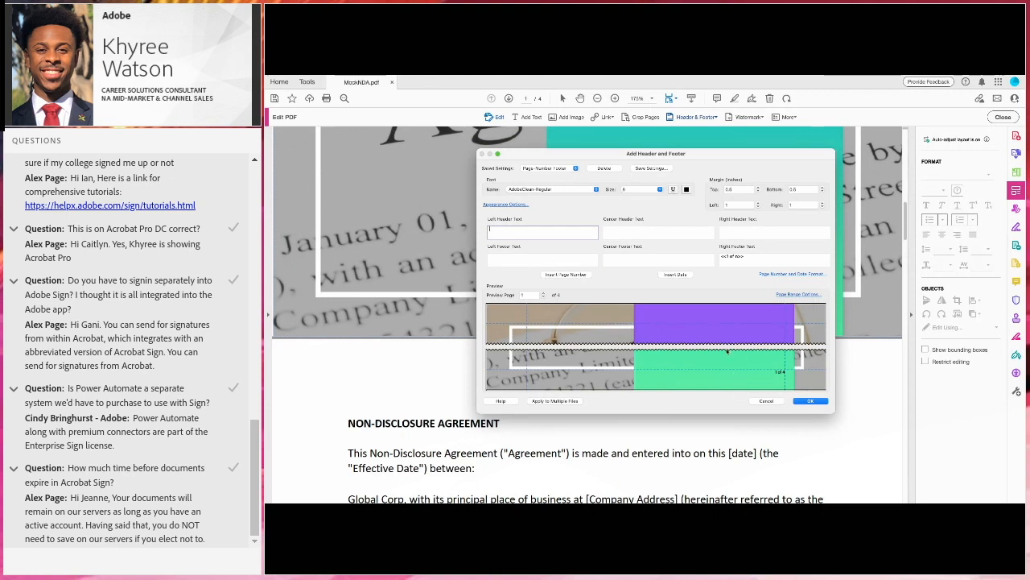
left_click(808, 400)
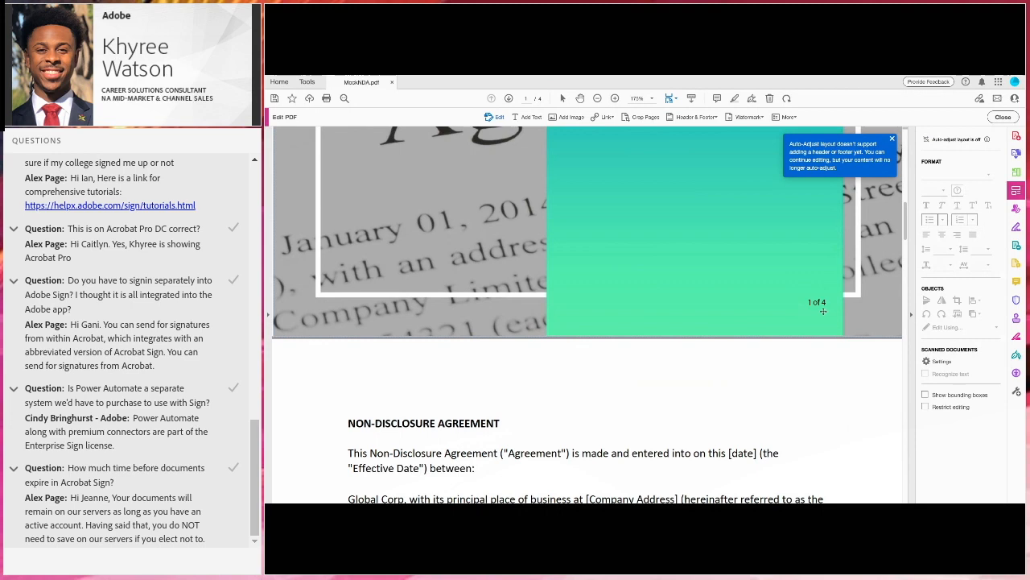
scroll(813, 312, "down", 3)
scroll(824, 310, "down", 10)
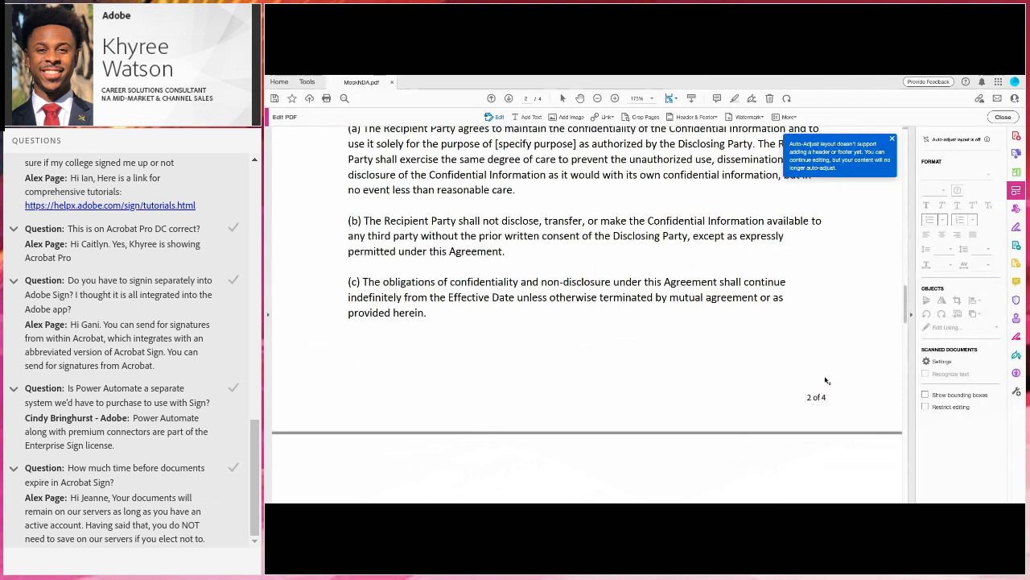
left_click(891, 140)
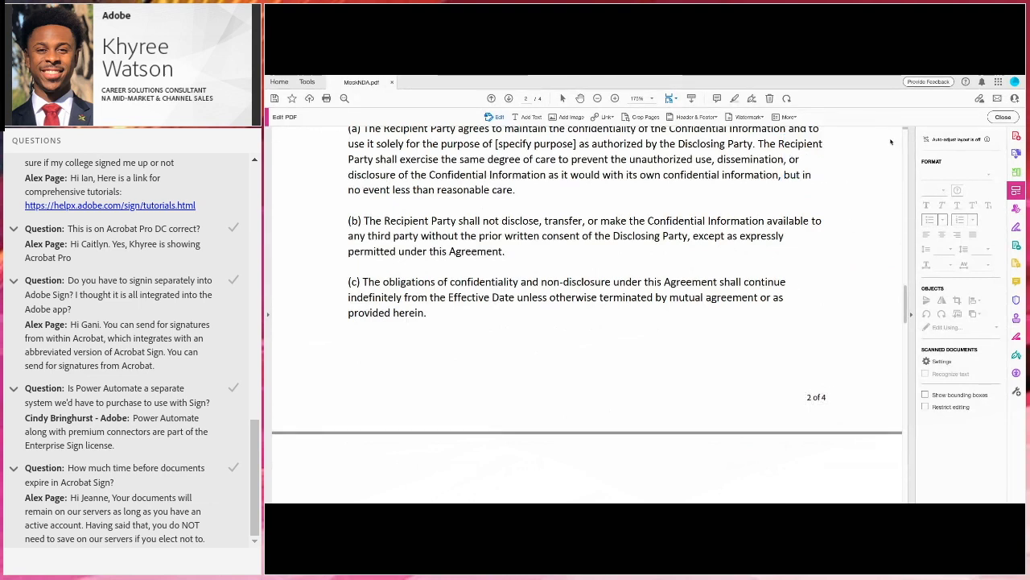
Save the edited agreement as a PDF named MockNDA in the computer's Desktop folder.
scroll(792, 284, "up", 15)
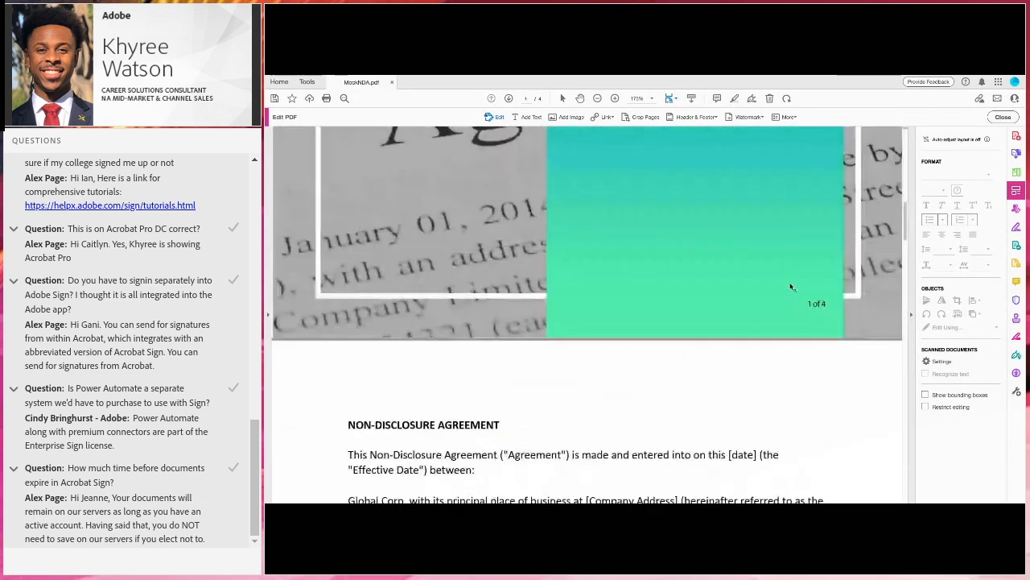
scroll(792, 286, "up", 5)
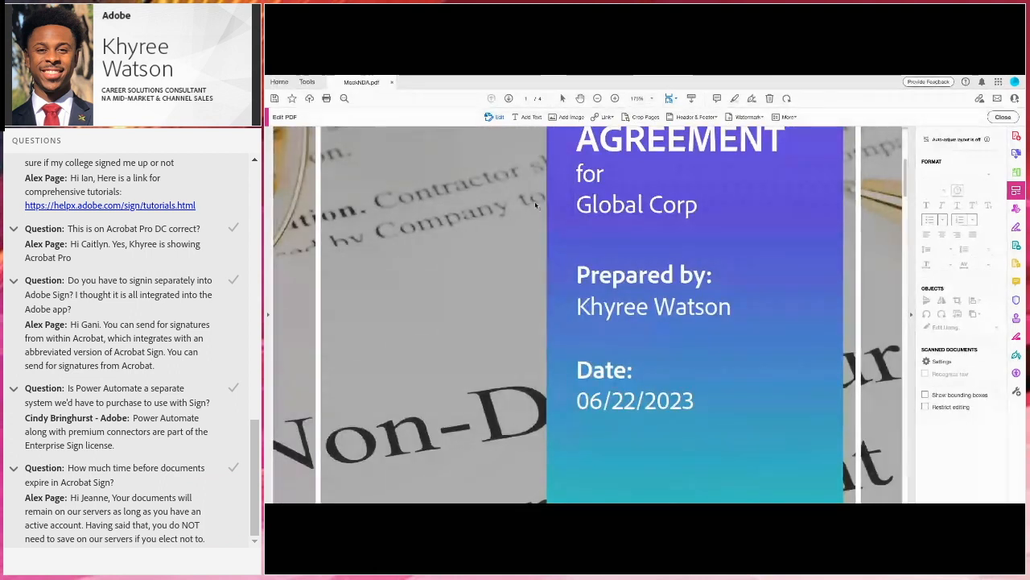
key("super+shift+s")
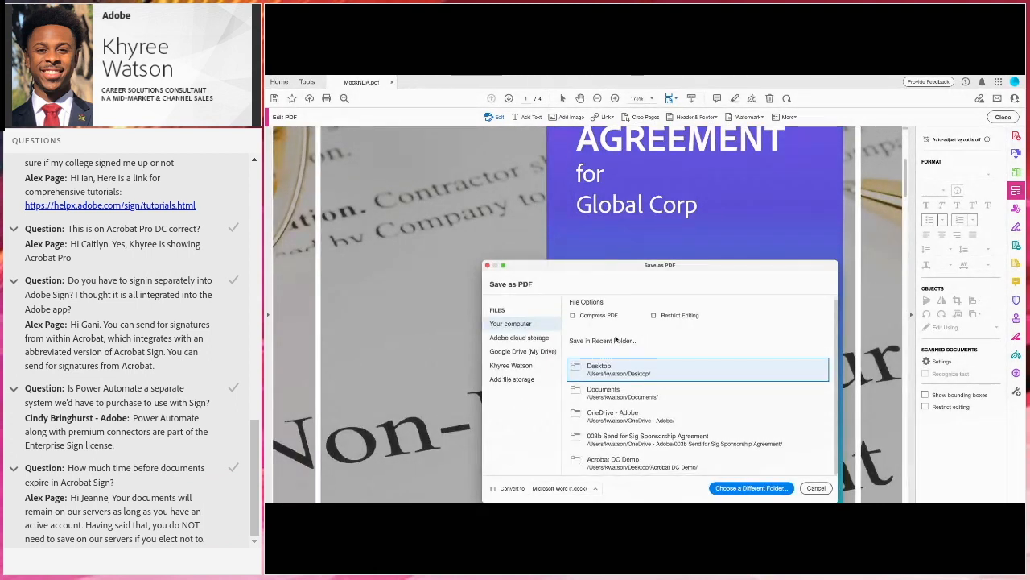
left_click(531, 352)
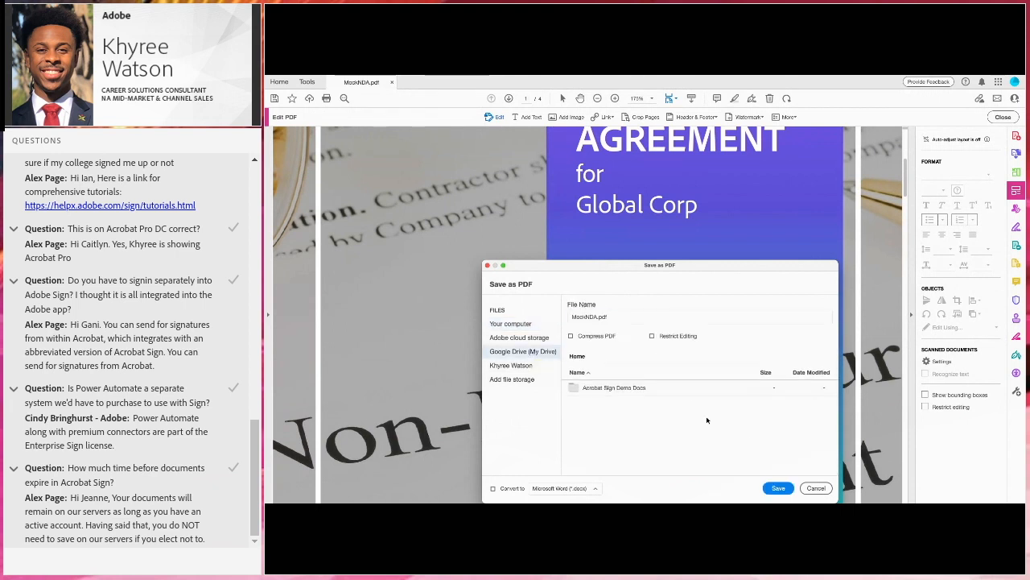
left_click(539, 326)
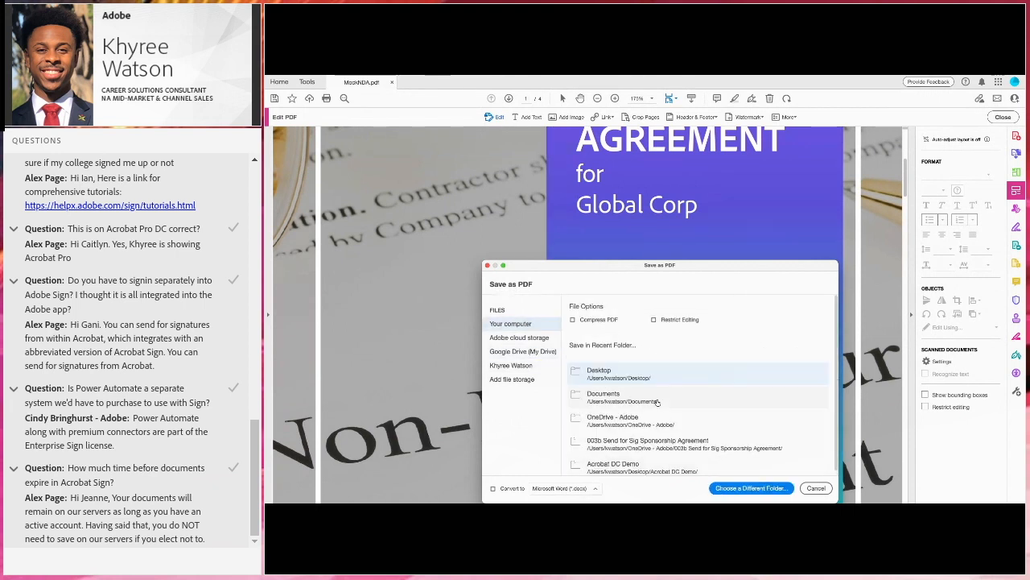
left_click(640, 369)
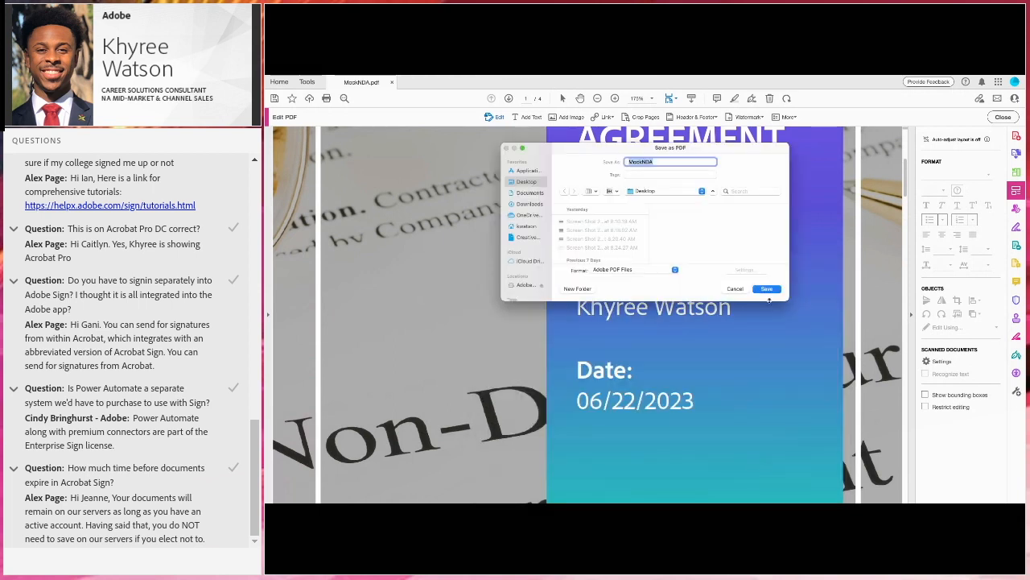
left_click(768, 292)
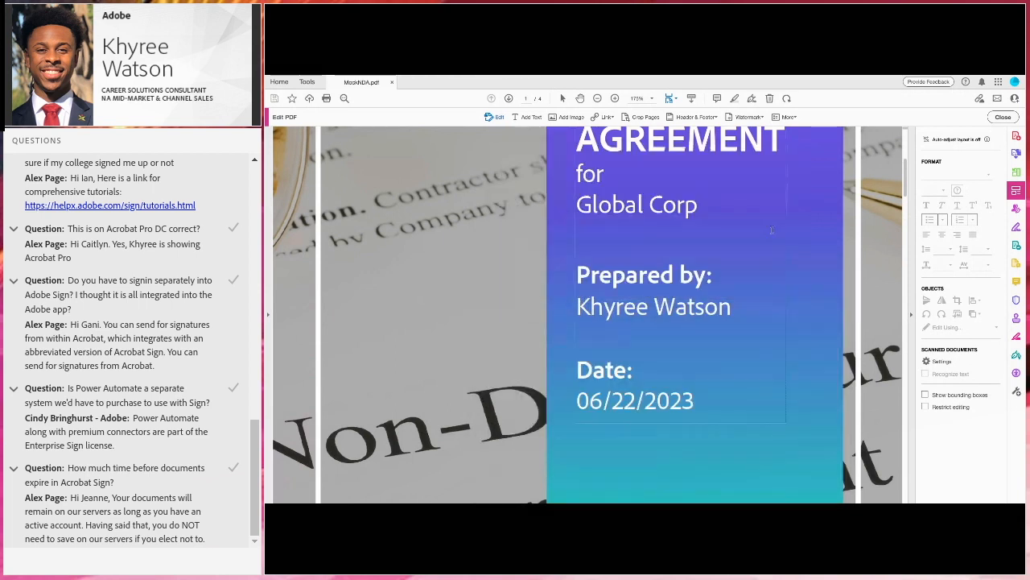
Switch to Acrobat Sign in the browser, start an e-signature request and add the suggested personal contact as first recipient.
key("ctrl+Right")
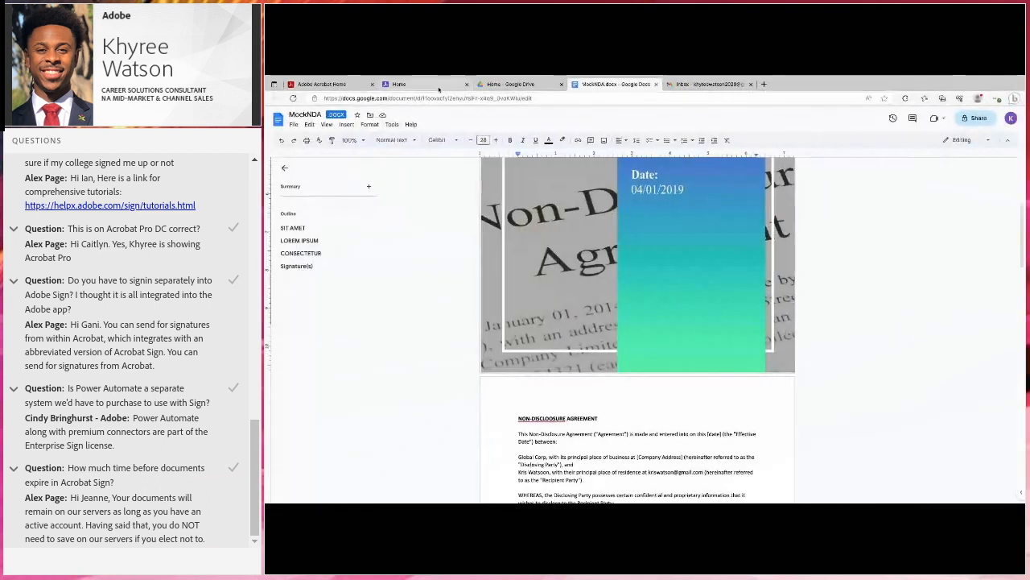
left_click(411, 84)
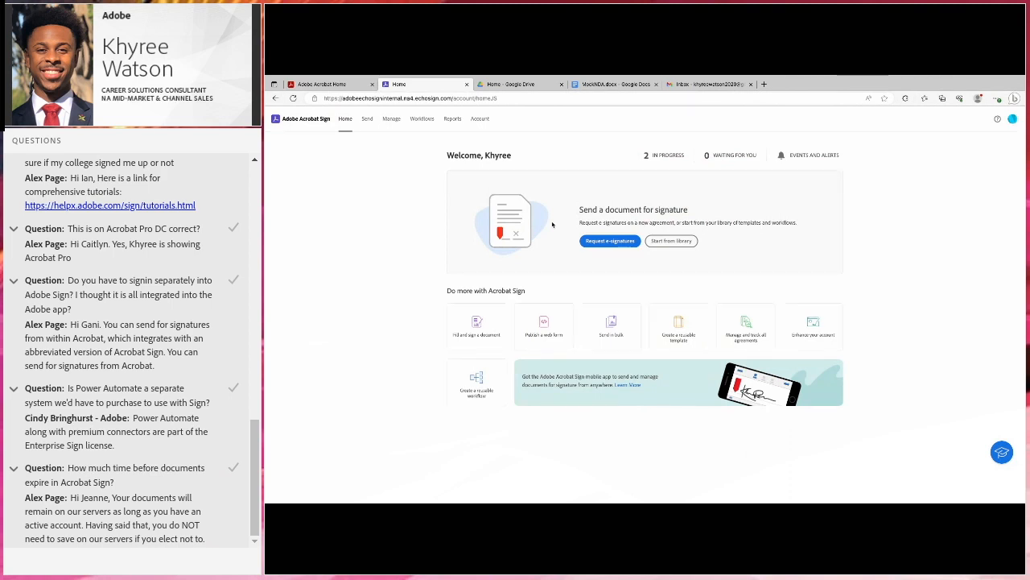
left_click(611, 241)
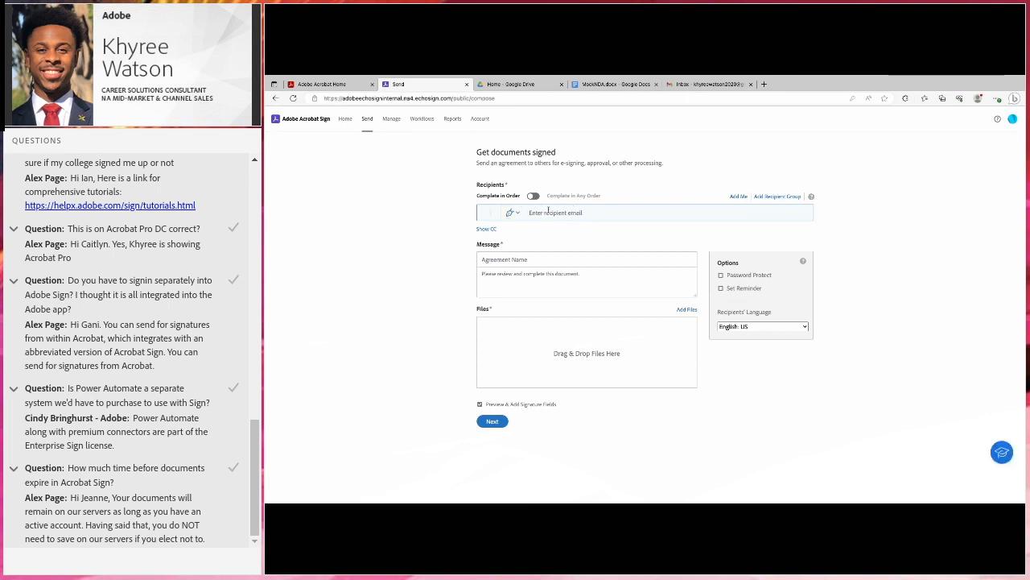
left_click(553, 214)
type("kris")
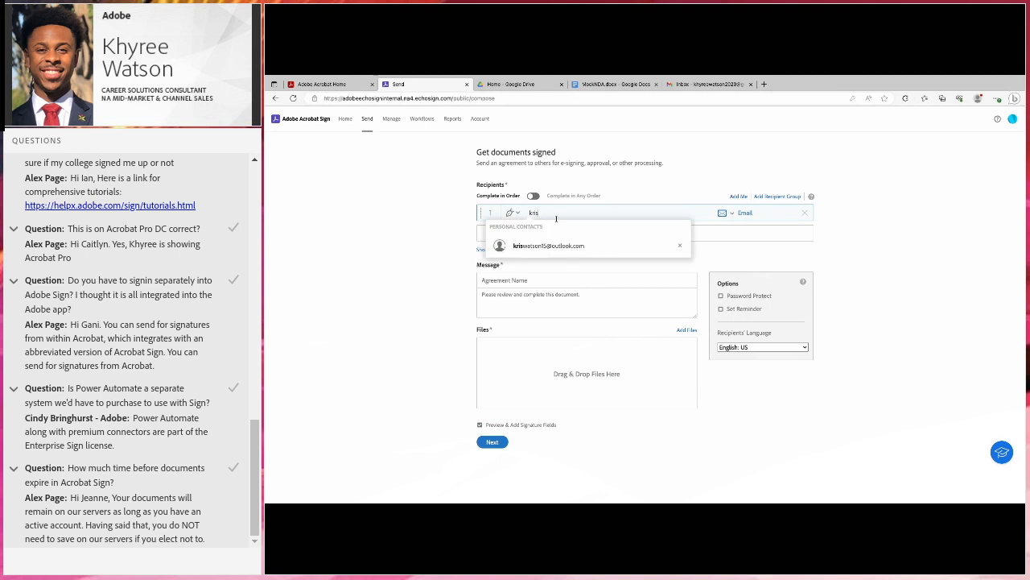
left_click(561, 245)
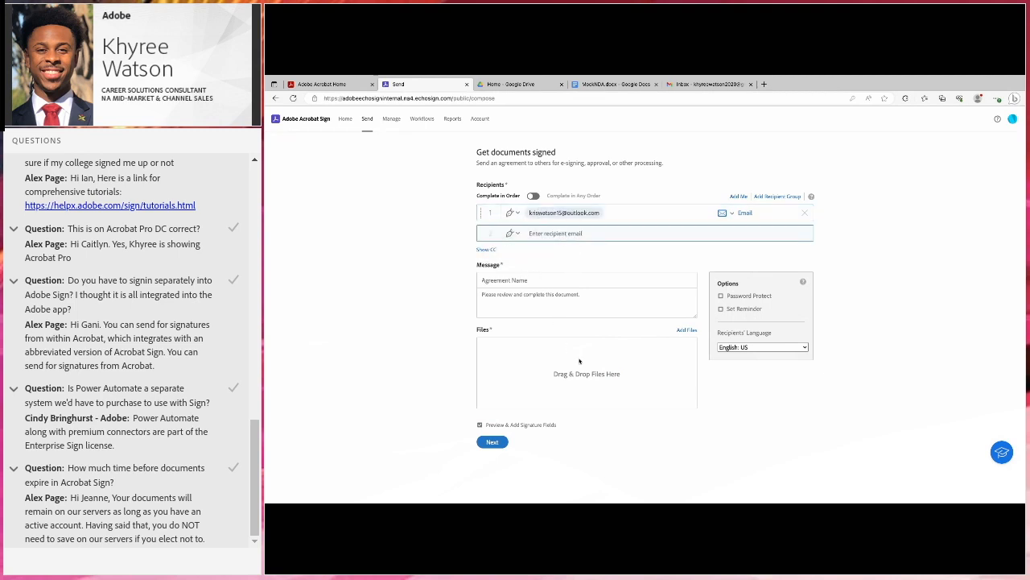
Set the recipient's authentication to Password, entering and confirming the recipient password.
left_click(733, 214)
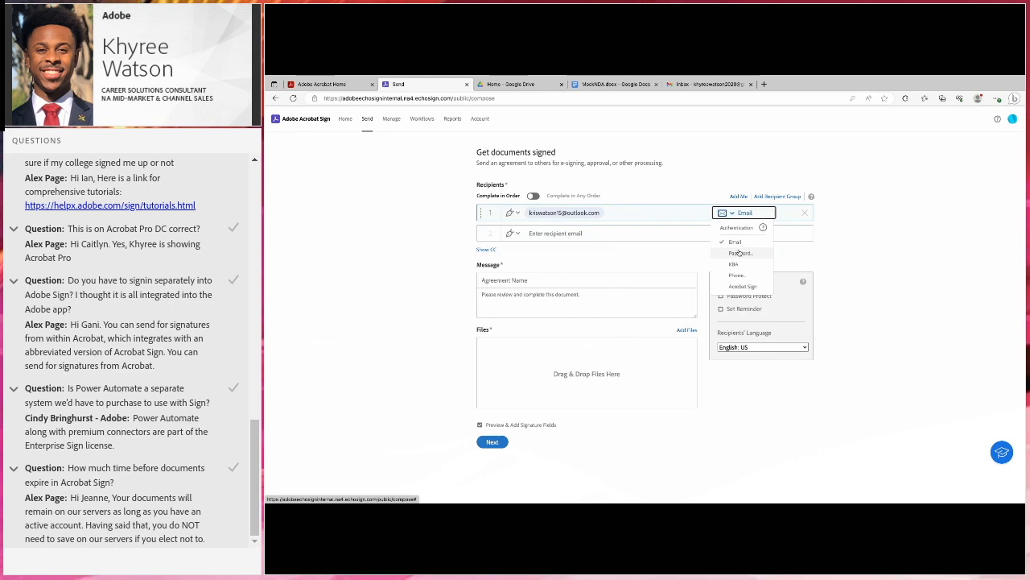
left_click(739, 252)
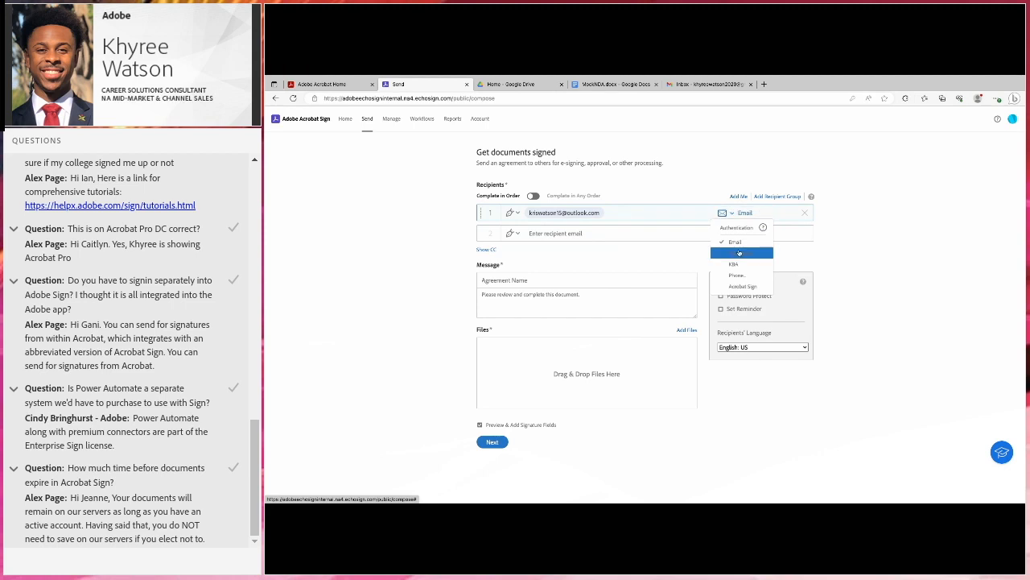
left_click(628, 171)
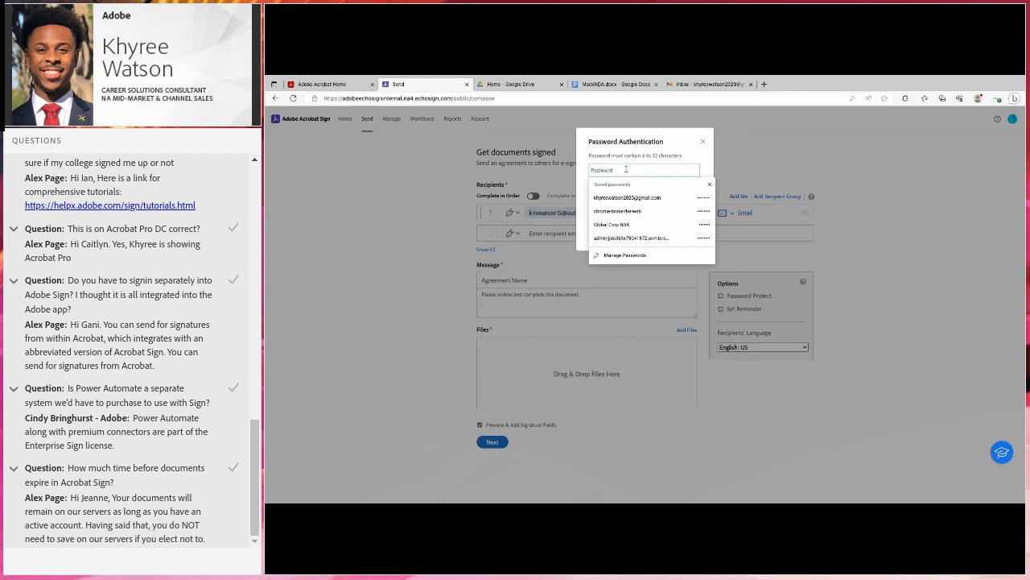
key("Escape")
type("********")
left_click(689, 188)
type("*****")
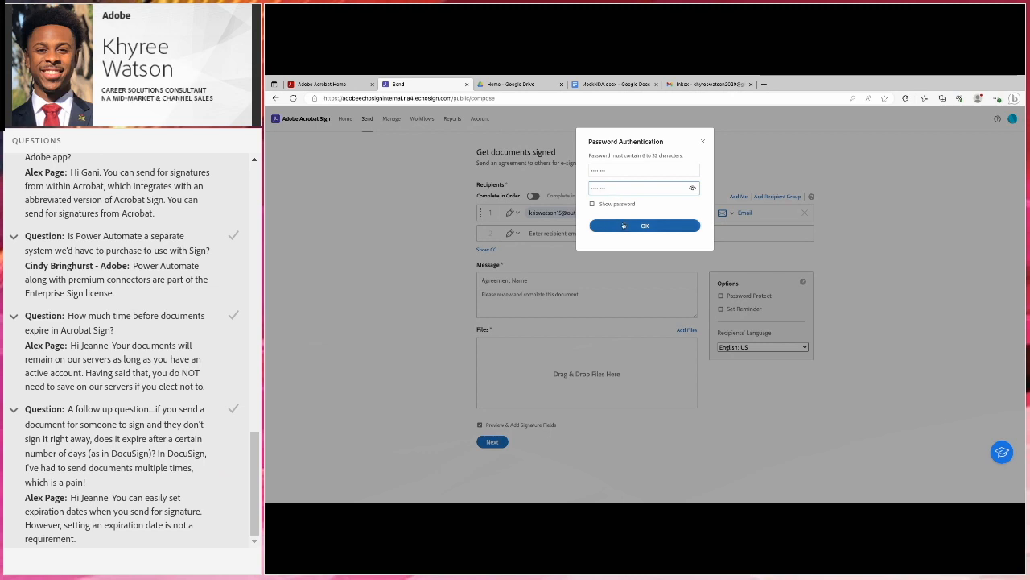
left_click(630, 226)
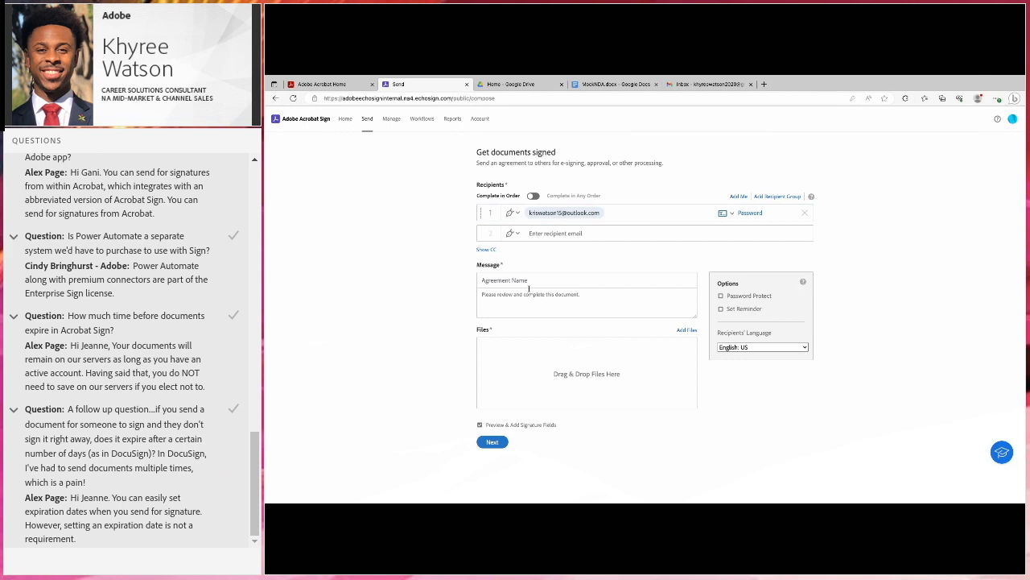
Name the agreement Global Corp NDA and change the message to "Please review and complete Global Corp NDA or I'm telling Mom.".
left_click(529, 284)
type("Global Corp NDA")
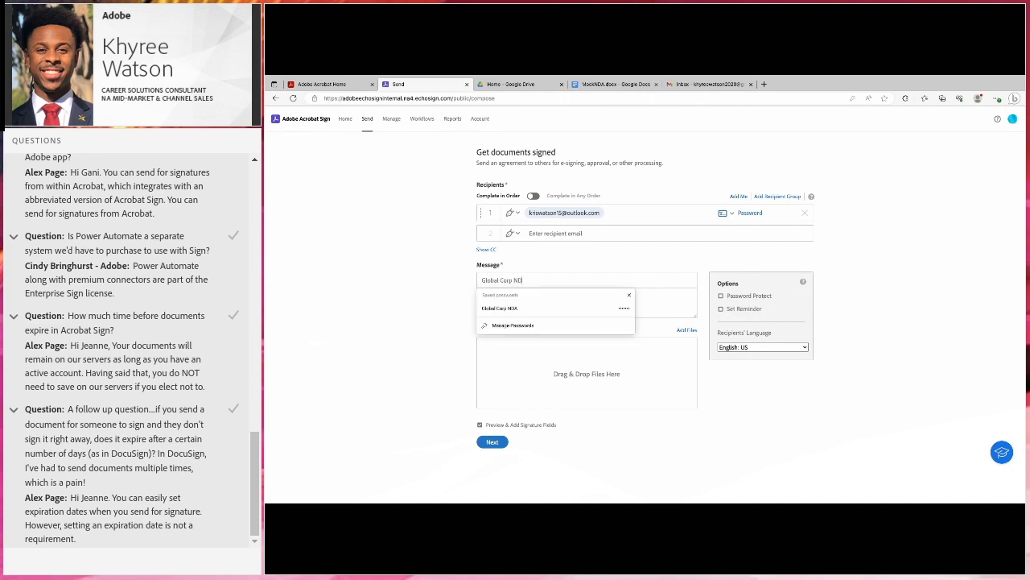
left_click(629, 294)
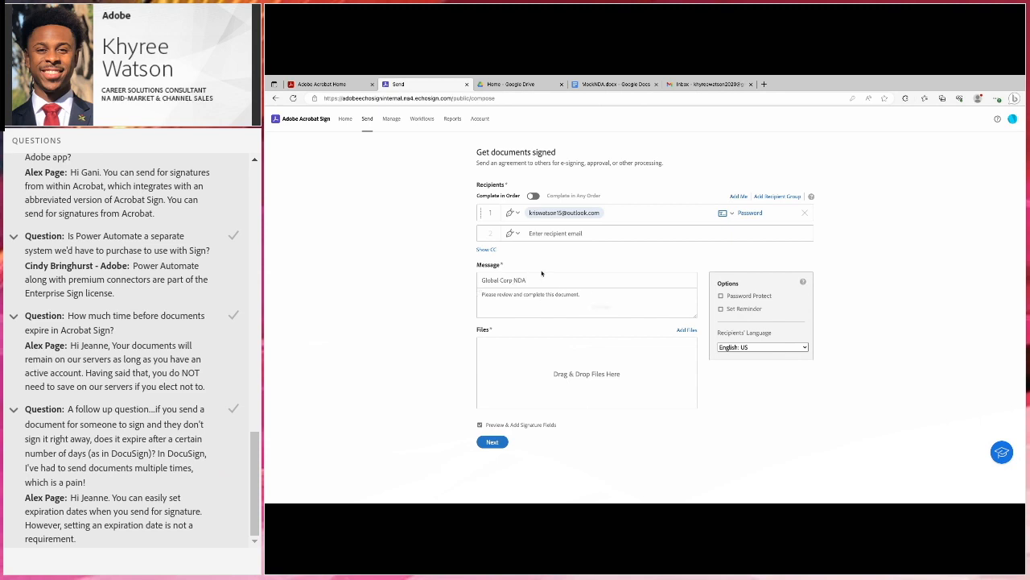
left_click(572, 255)
type("'m to")
type("lling Mom")
Attach MockNDA.pdf from the computer to the signature request.
left_click(686, 330)
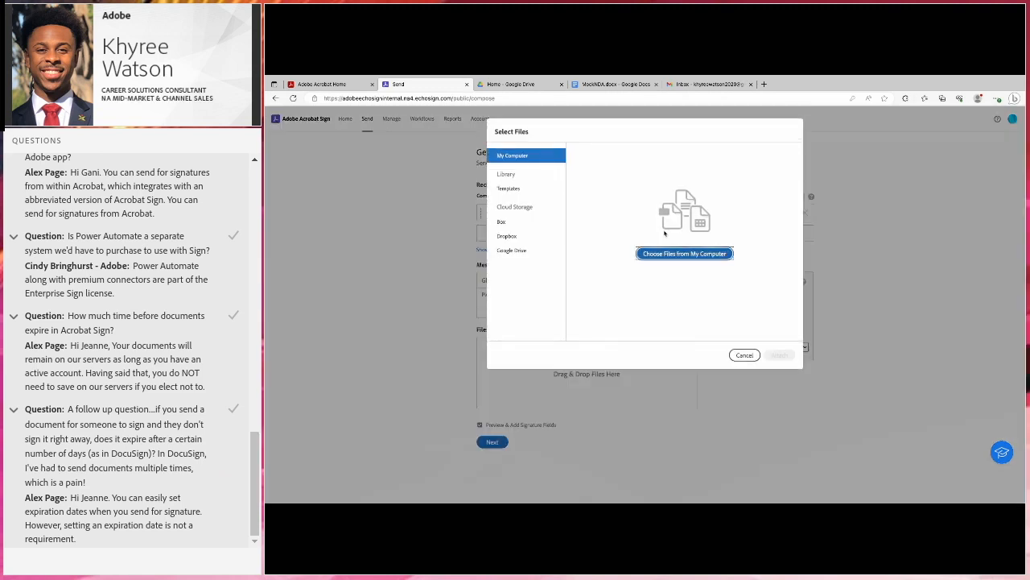
left_click(675, 251)
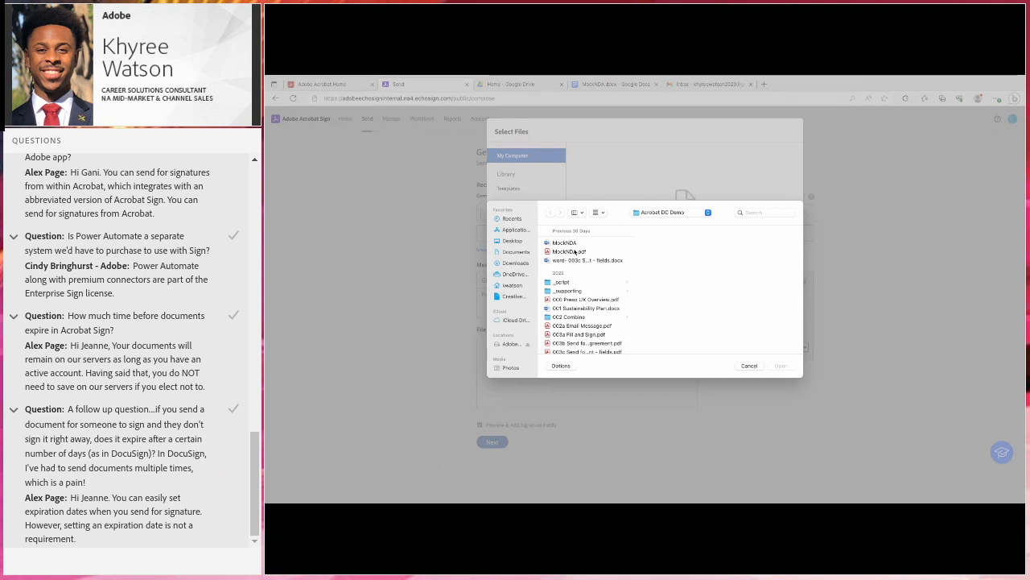
left_click(574, 252)
left_click(780, 368)
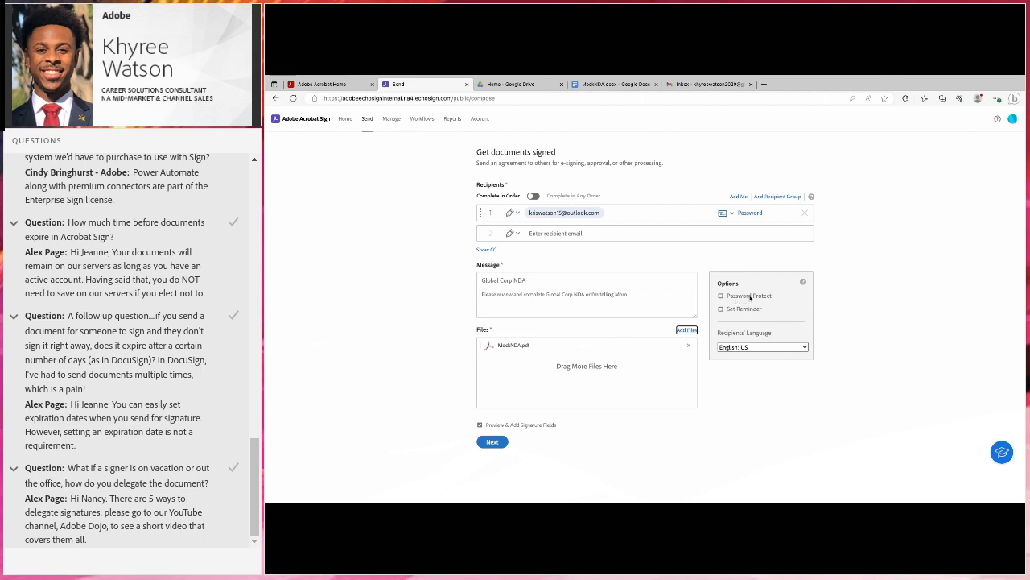
Enable a daily reminder, keep Preview & Add Signature Fields enabled and continue to field placement, dismissing the browser's password update offer.
left_click(744, 308)
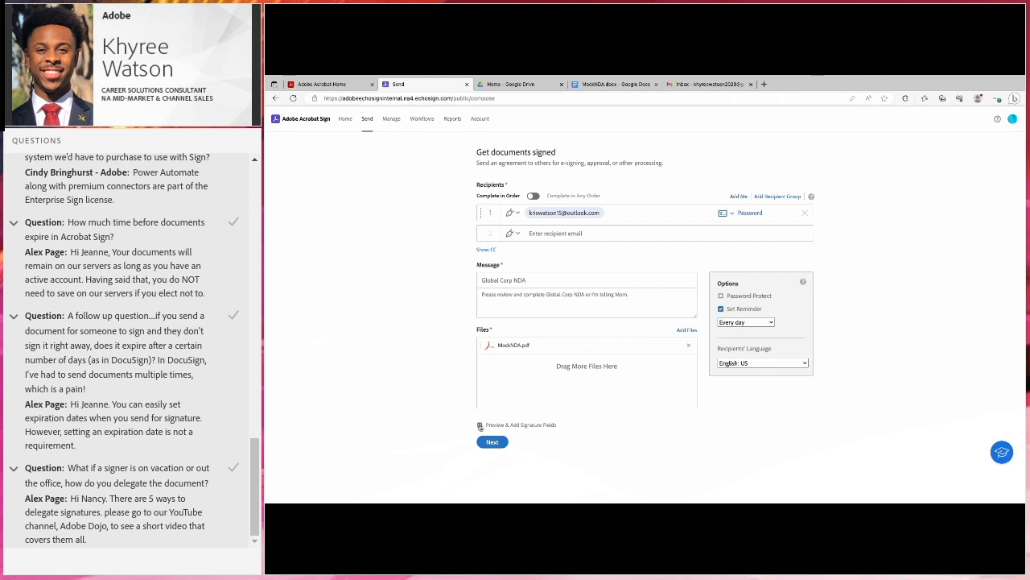
left_click(481, 425)
left_click(480, 424)
left_click(492, 442)
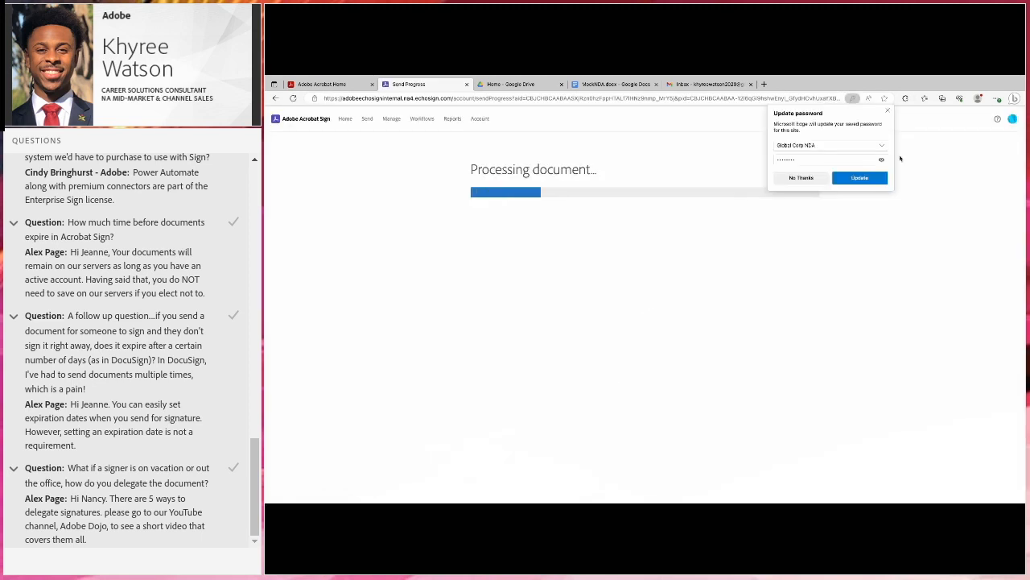
left_click(890, 111)
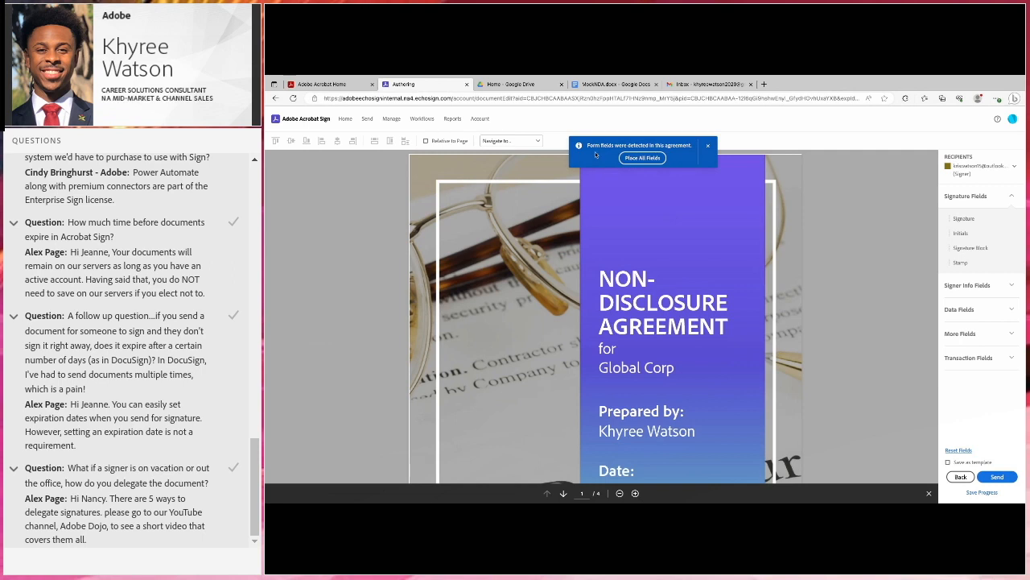
Place all detected form fields in the agreement and delete the extra signature field above the Signature(s) heading on page 4.
left_click(644, 159)
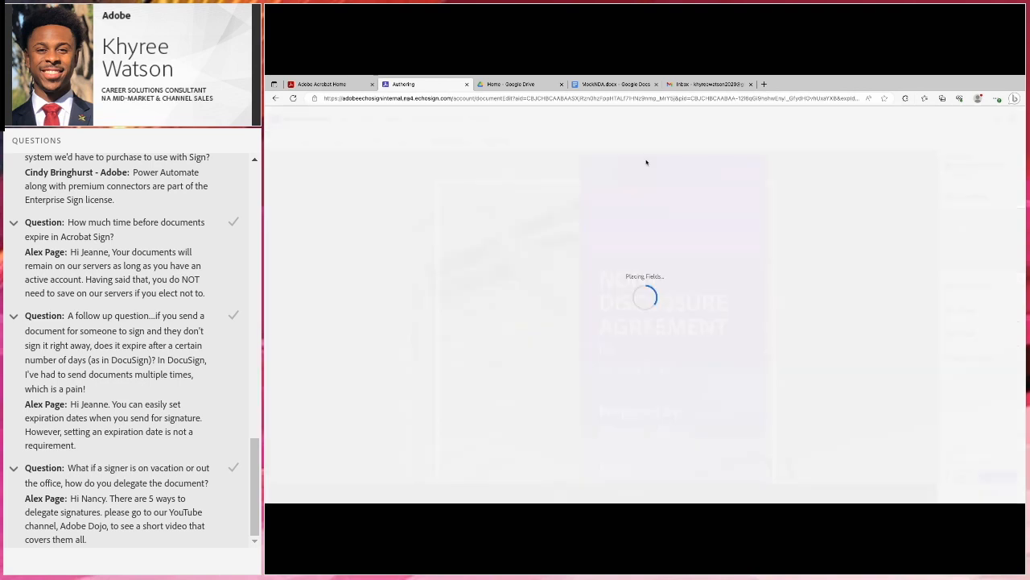
scroll(707, 216, "down", 2)
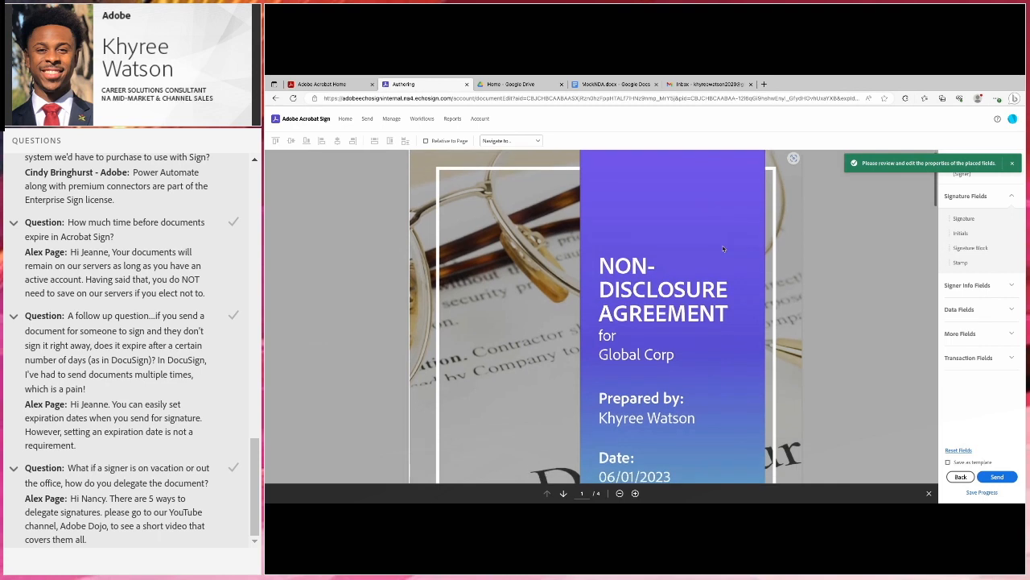
scroll(723, 248, "down", 5)
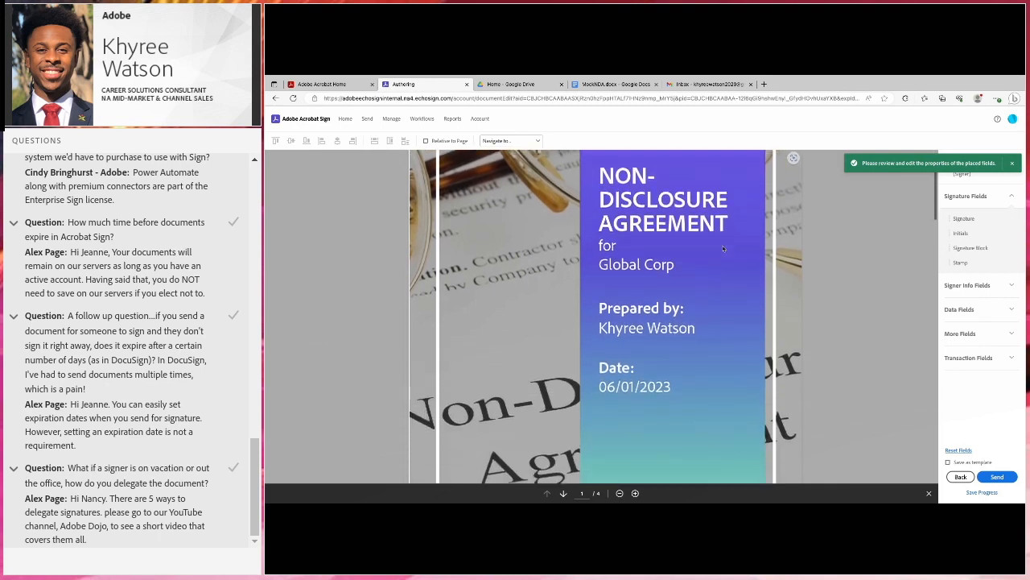
scroll(723, 248, "down", 8)
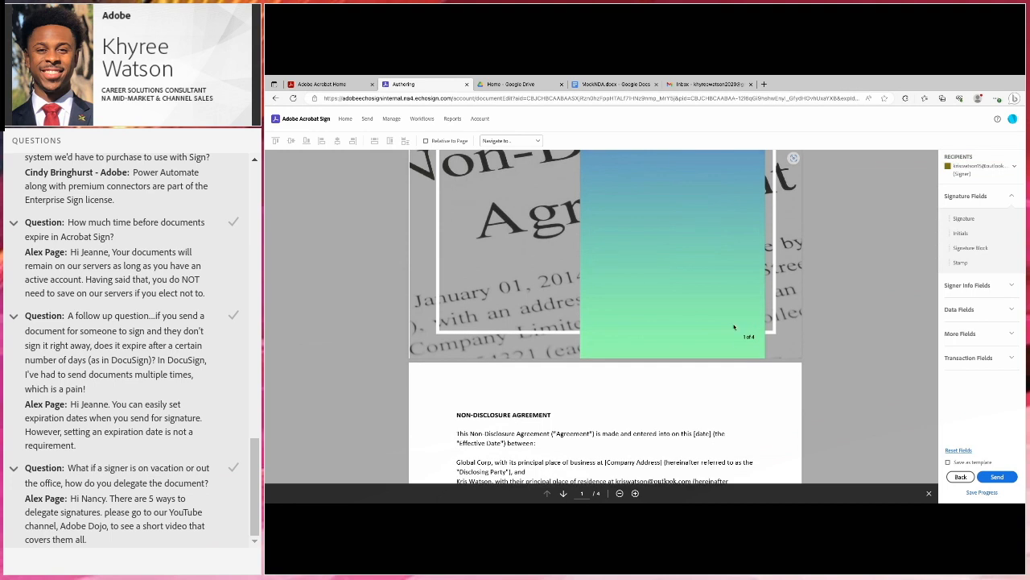
scroll(734, 327, "down", 4)
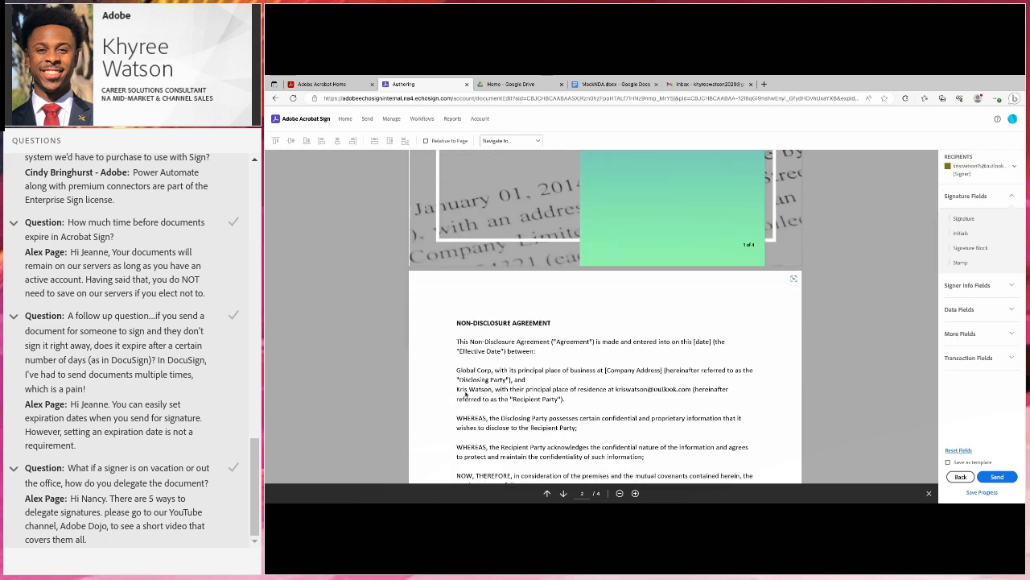
scroll(465, 395, "down", 8)
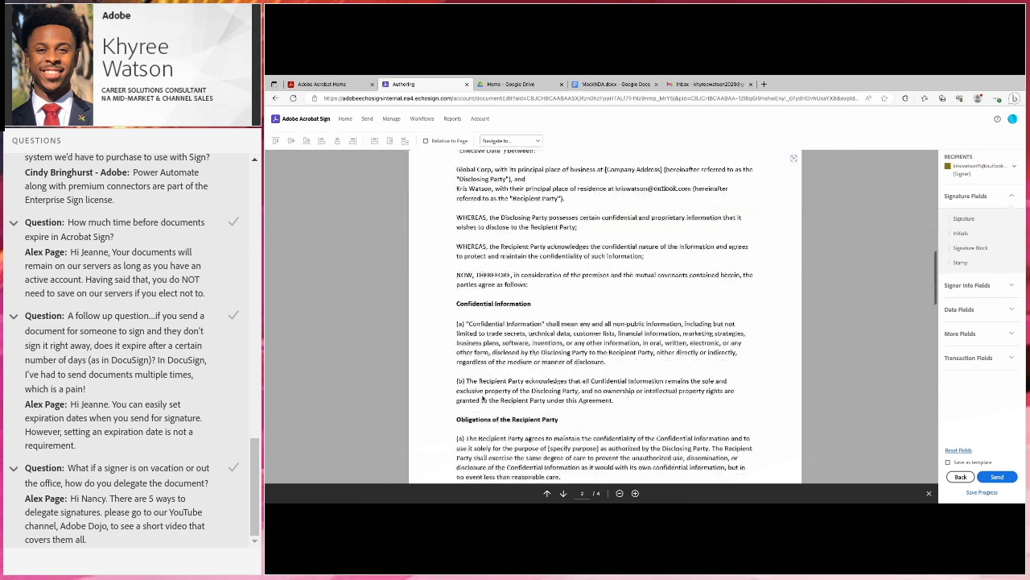
scroll(483, 399, "down", 20)
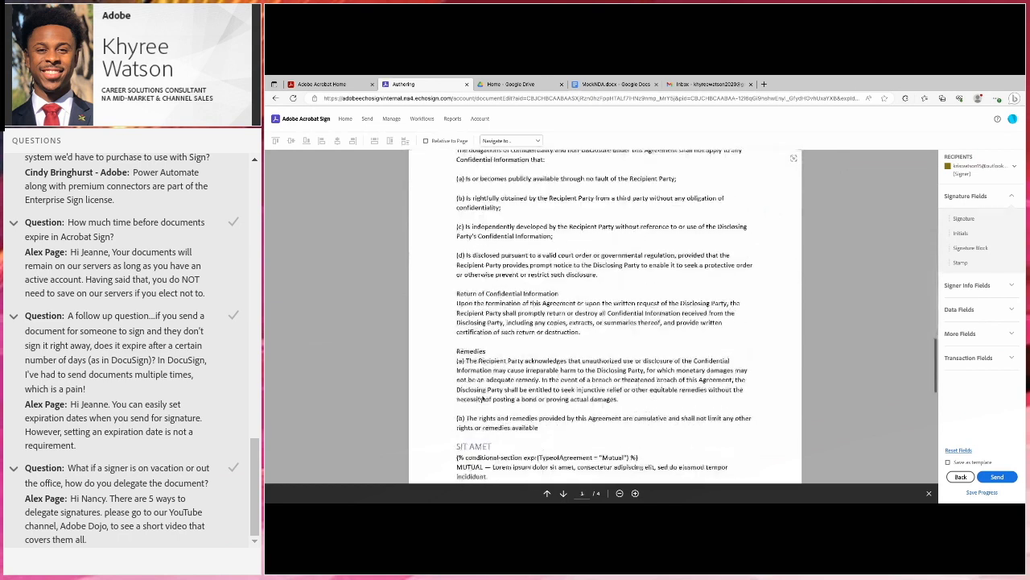
scroll(483, 398, "down", 15)
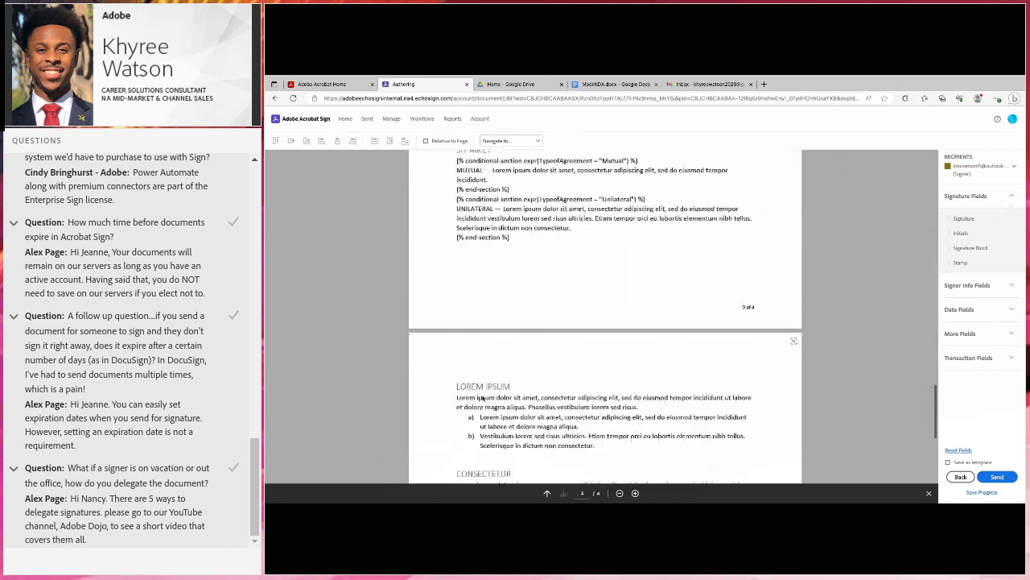
scroll(483, 398, "down", 2)
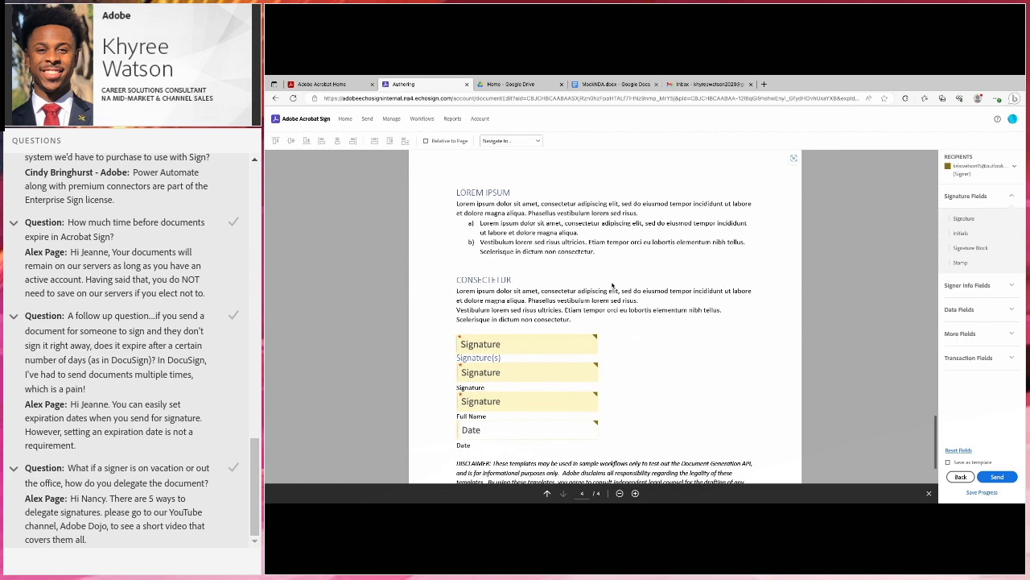
scroll(611, 285, "down", 1)
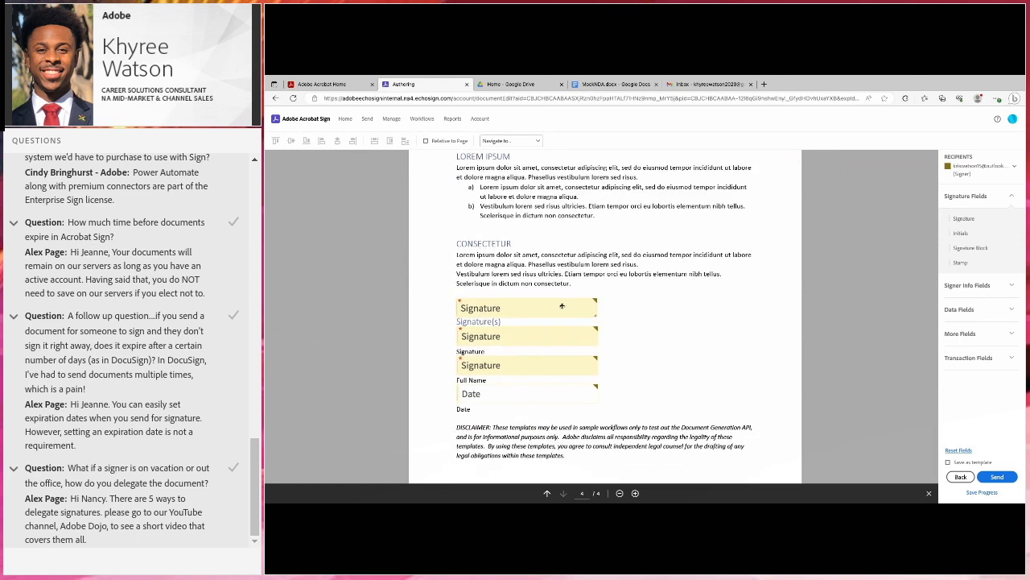
left_click(511, 311)
key("Delete")
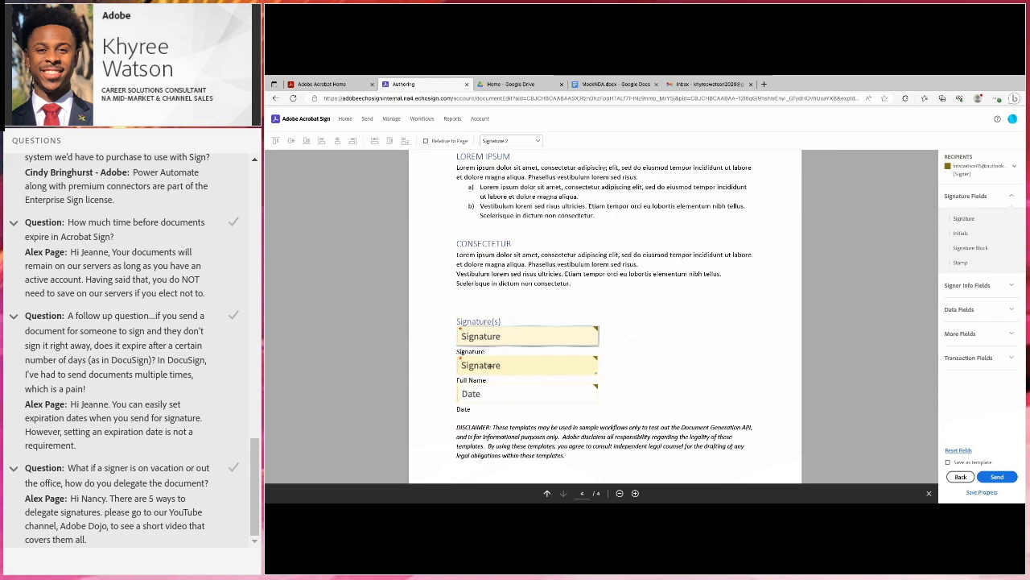
Change the signature field above the Full Name label to the Name field type with the Full Name style.
right_click(486, 367)
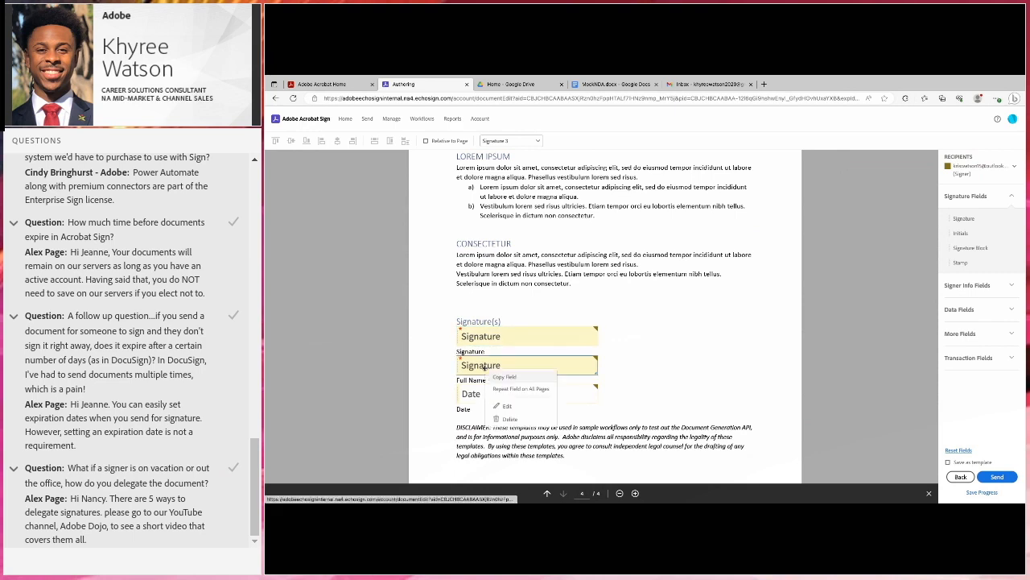
left_click(512, 408)
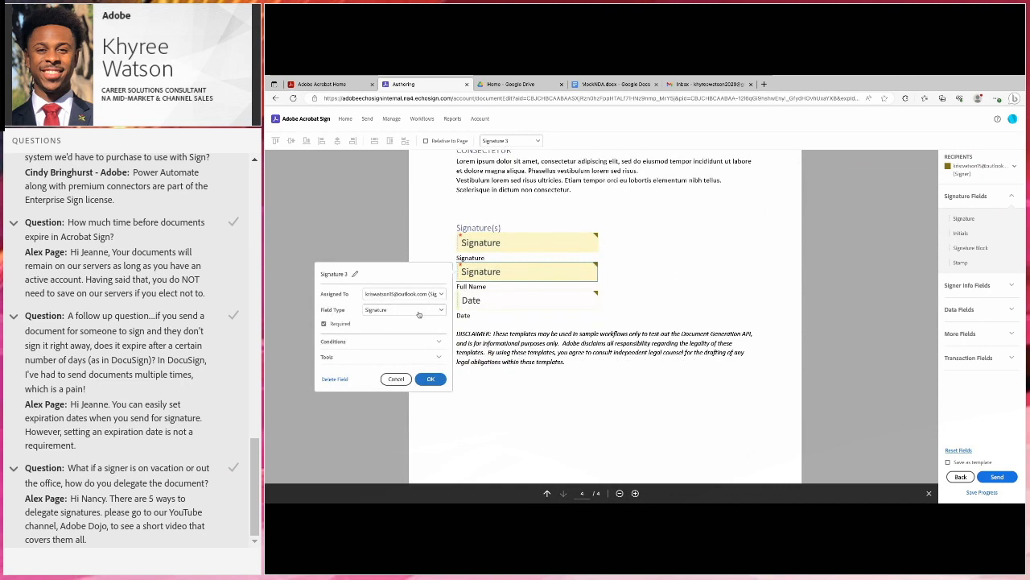
left_click(420, 314)
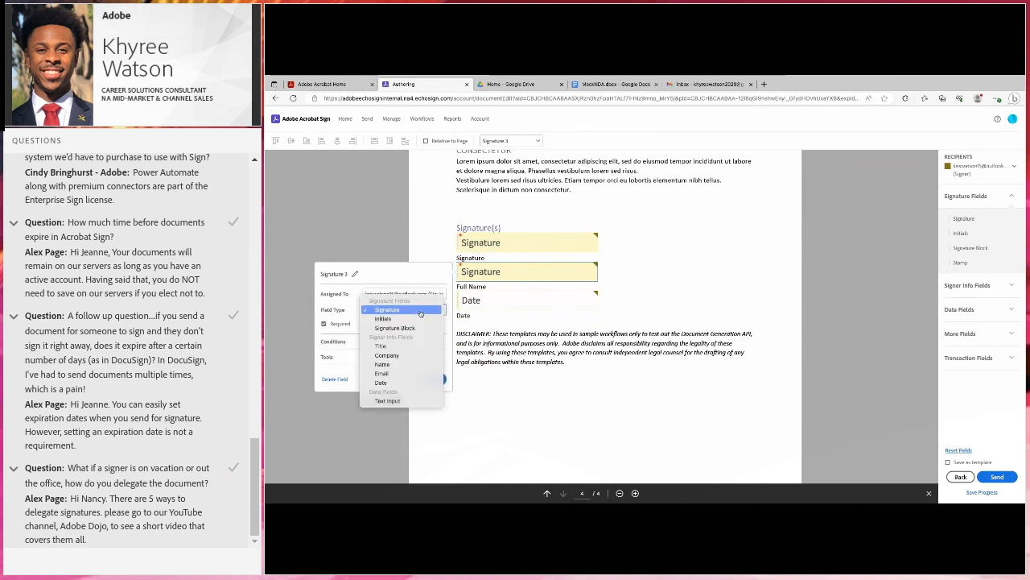
left_click(418, 366)
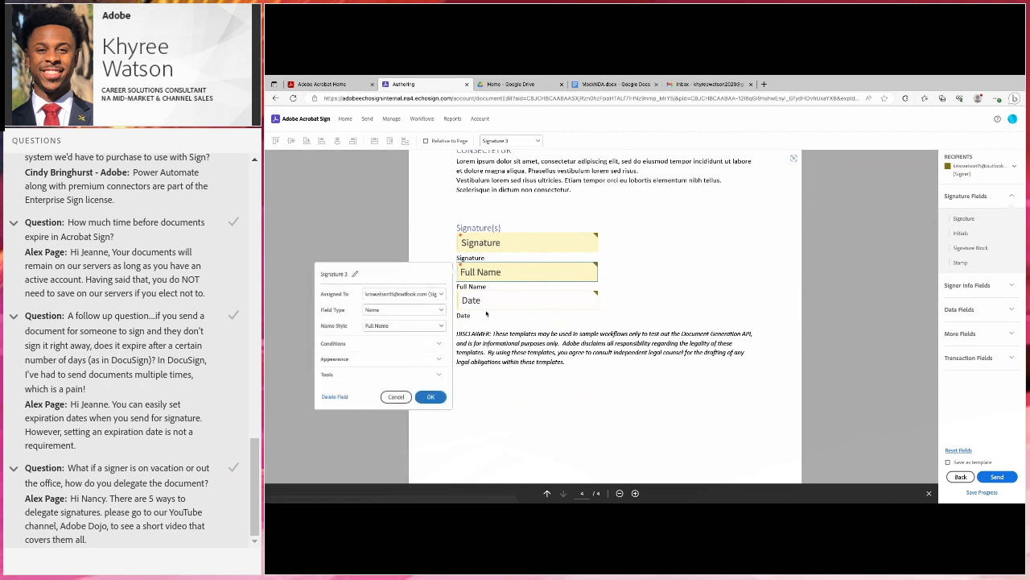
left_click(431, 397)
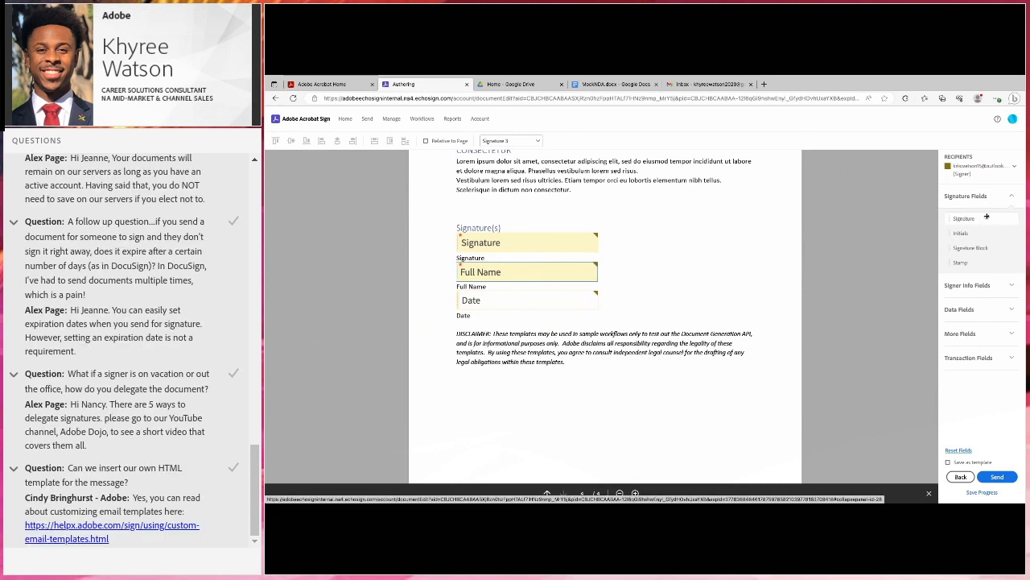
Look through the signature fields and signer info fields available for placement in the agreement.
mouse_move(982, 218)
left_mouse_down()
mouse_move(890, 201)
mouse_move(661, 231)
mouse_move(803, 213)
mouse_move(926, 223)
mouse_move(963, 256)
left_mouse_up()
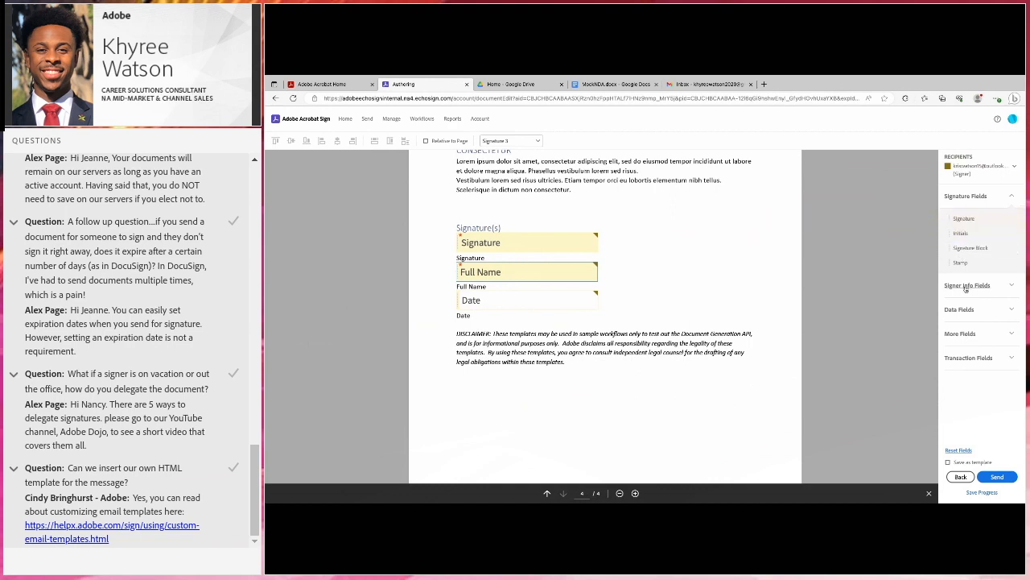
left_click(966, 285)
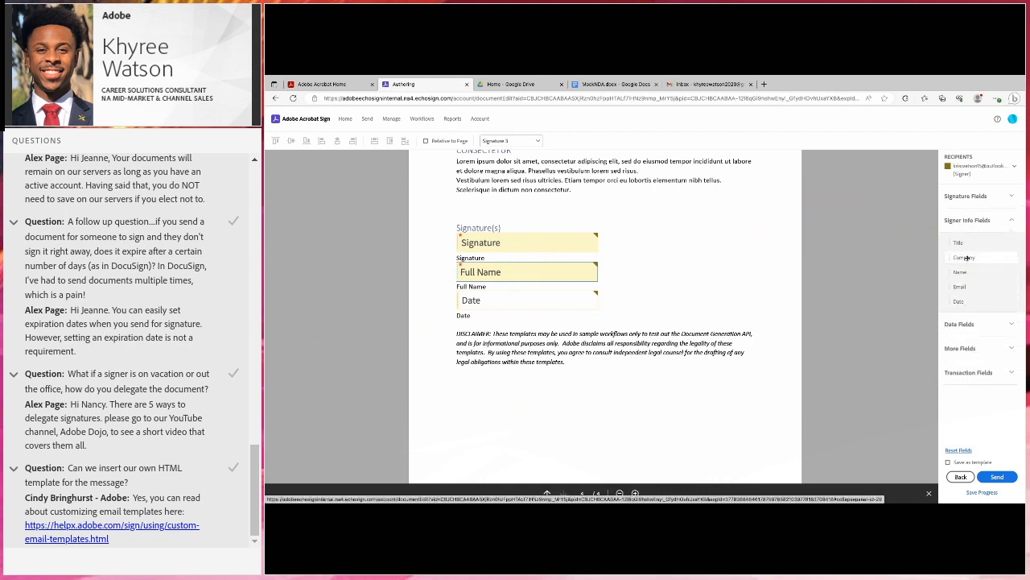
mouse_move(965, 258)
left_mouse_down()
mouse_move(666, 280)
mouse_move(952, 259)
left_mouse_up()
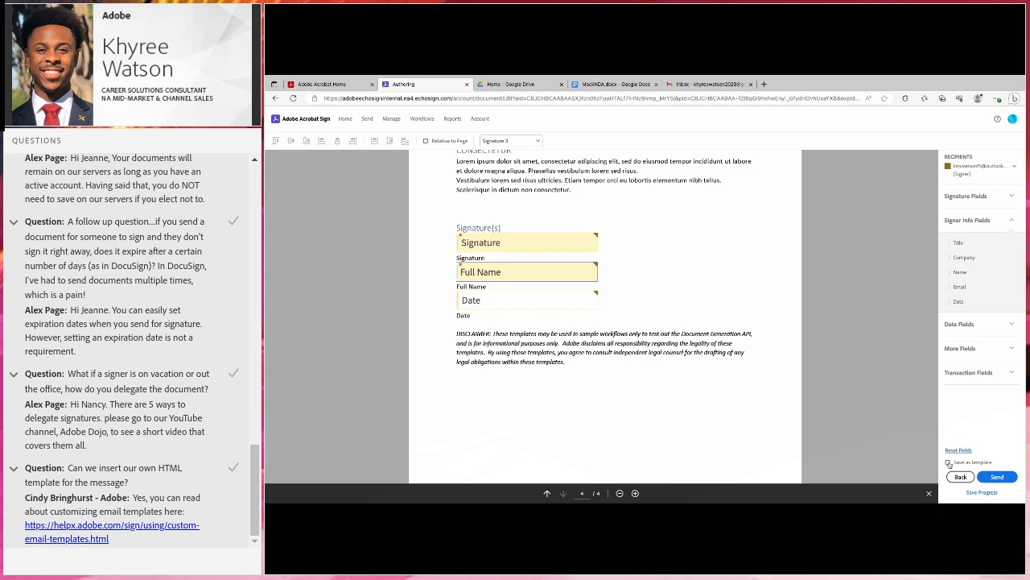
Send the Global Corp NDA for signature without reviewing the detected fields.
left_click(998, 476)
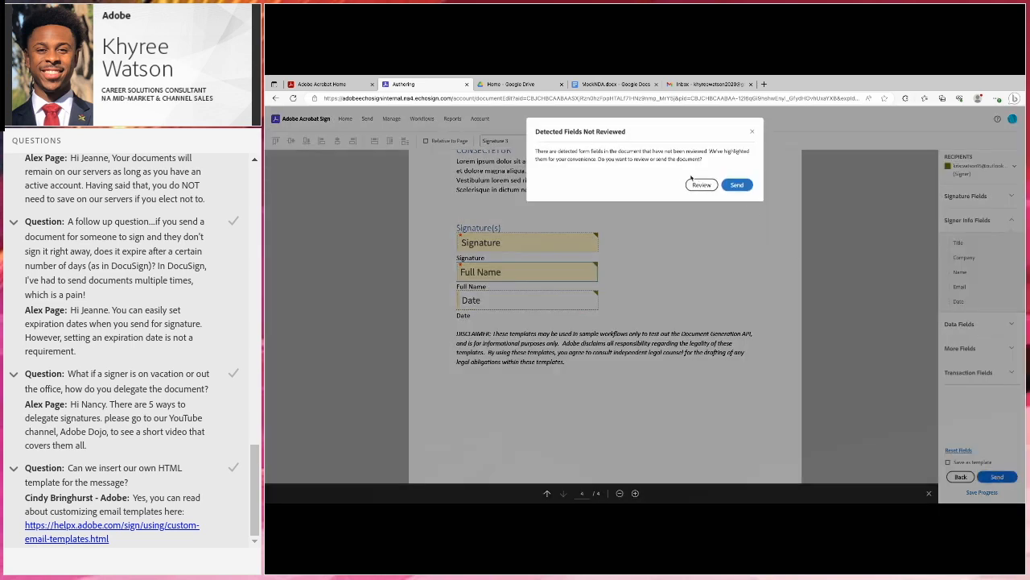
left_click(735, 186)
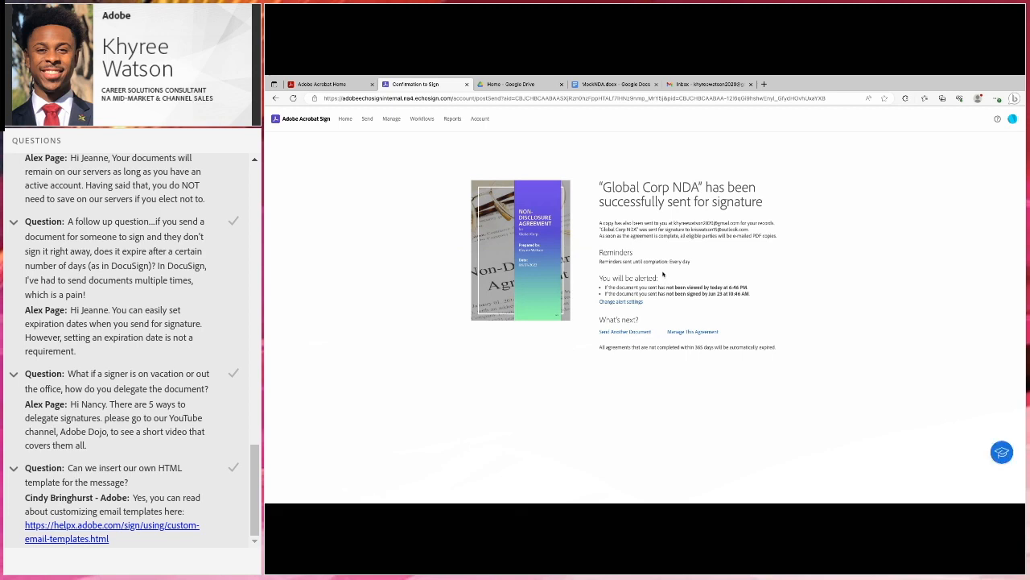
Switch to the mirrored phone's mail inbox and open the Global Corp NDA signature request to read its message.
key("ctrl+Right")
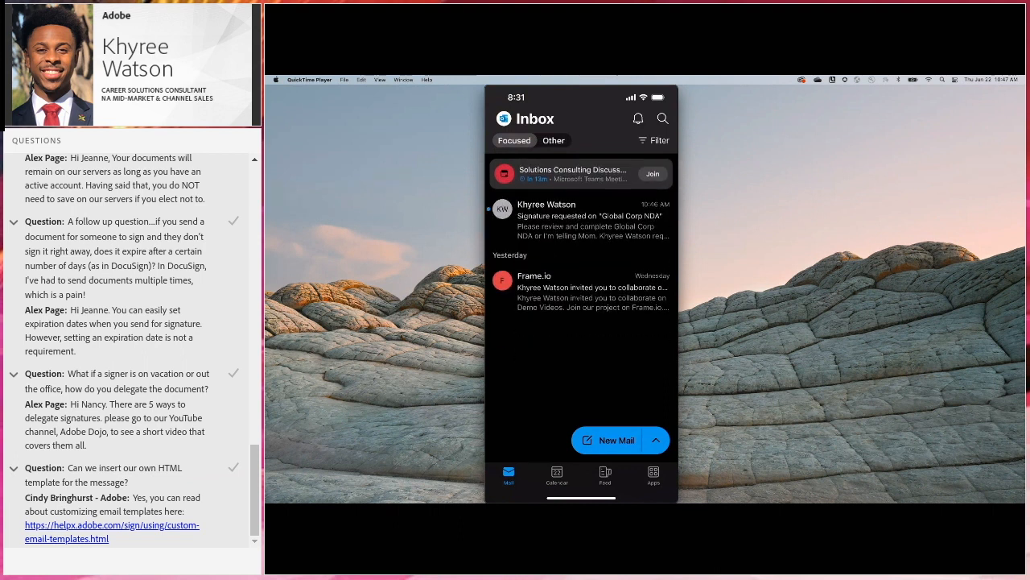
left_click(585, 235)
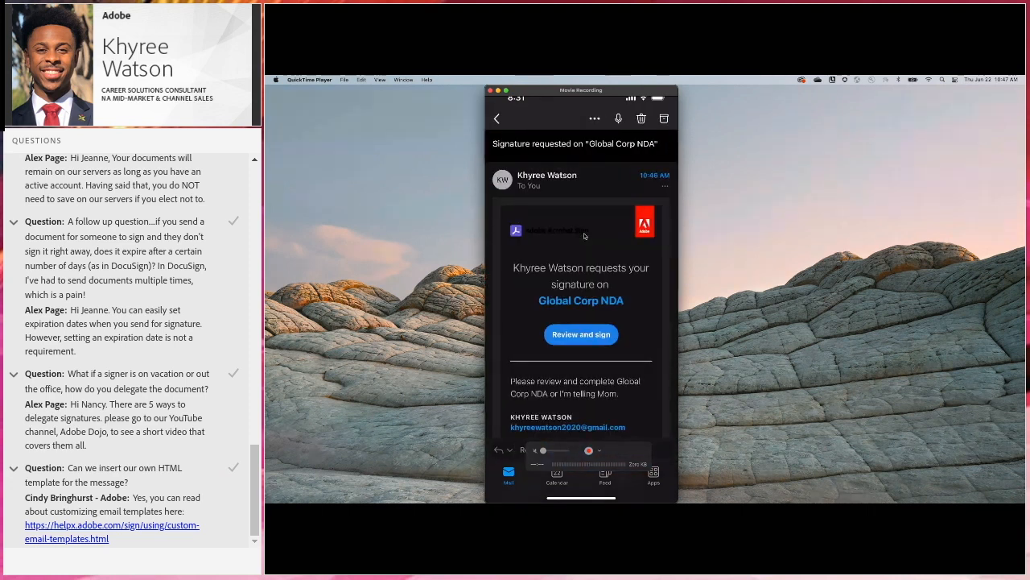
scroll(585, 236, "down", 2)
scroll(581, 282, "down", 1)
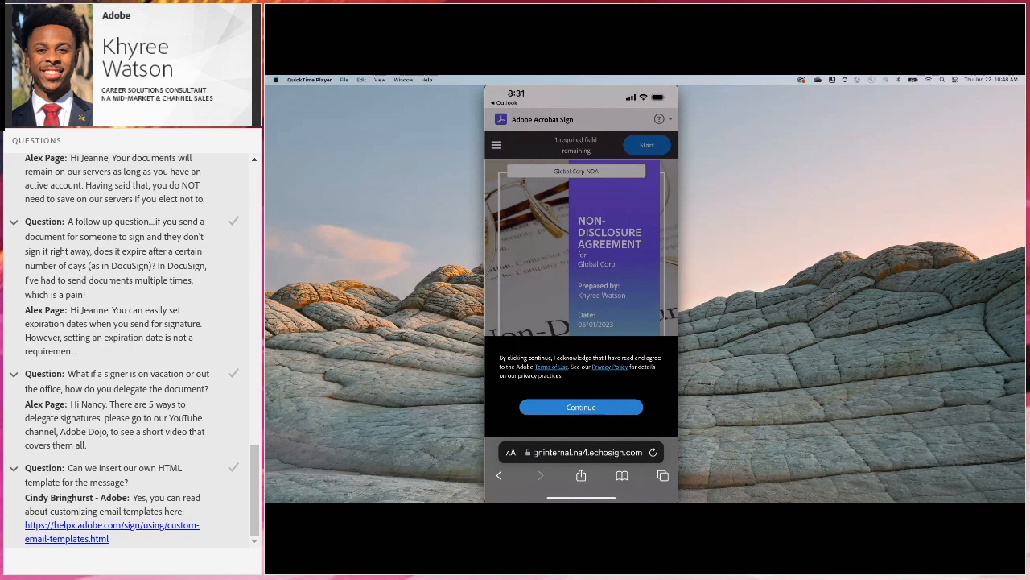
Accept the Adobe Terms of Use on the phone and read through the Global Corp NDA pages.
left_click(581, 407)
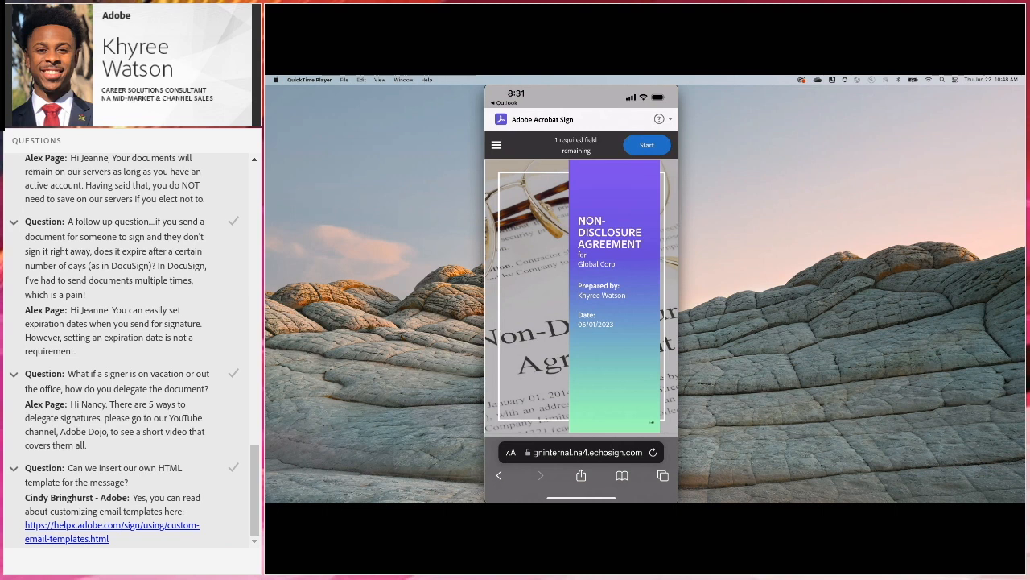
scroll(581, 282, "down", 5)
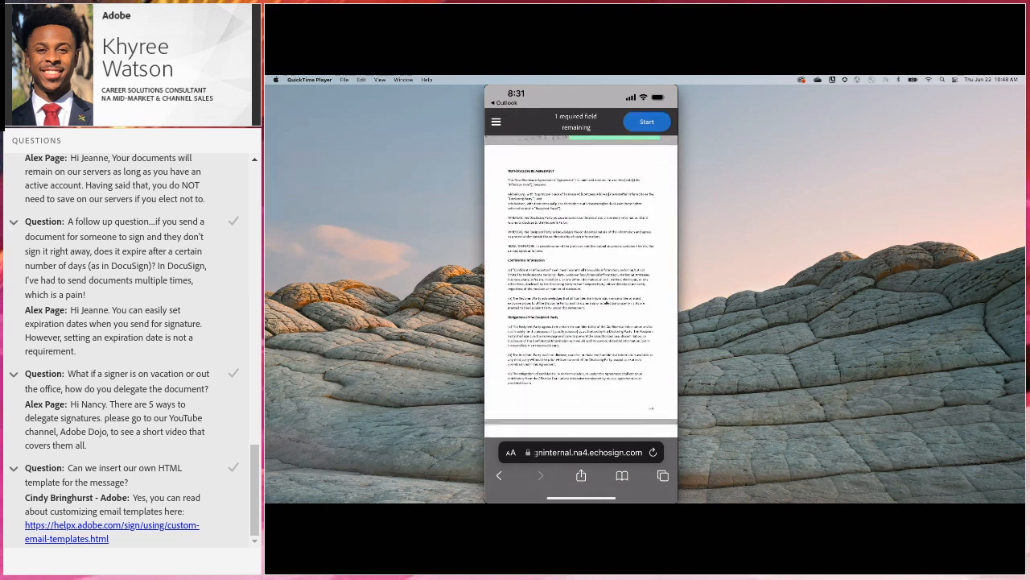
scroll(581, 290, "down", 2)
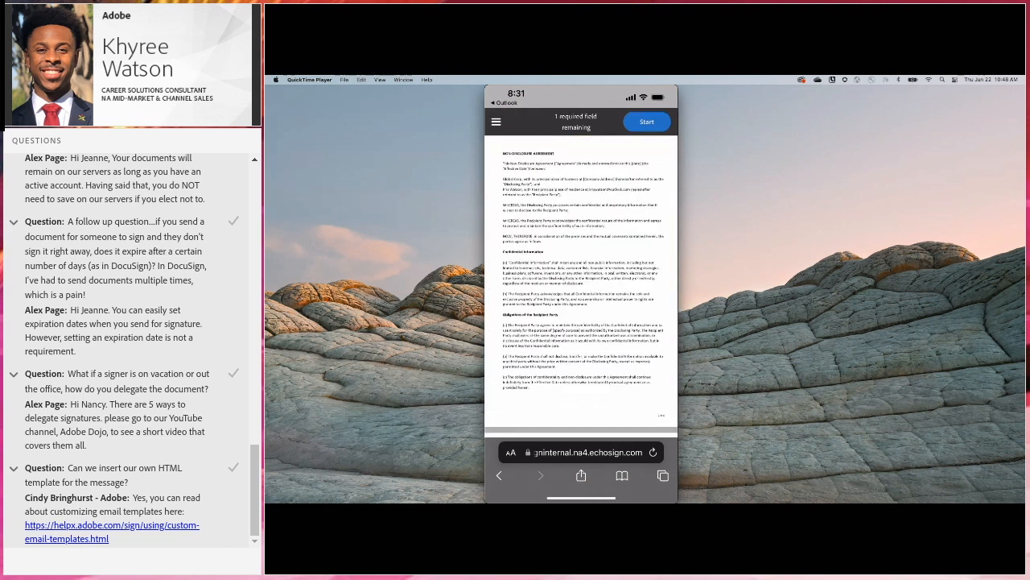
scroll(581, 281, "down", 5)
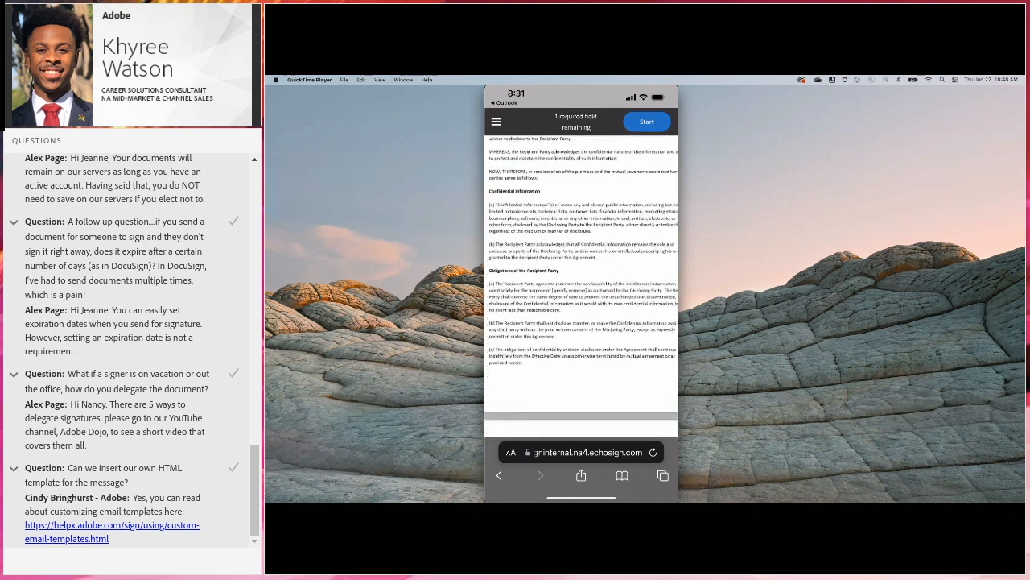
scroll(581, 282, "down", 4)
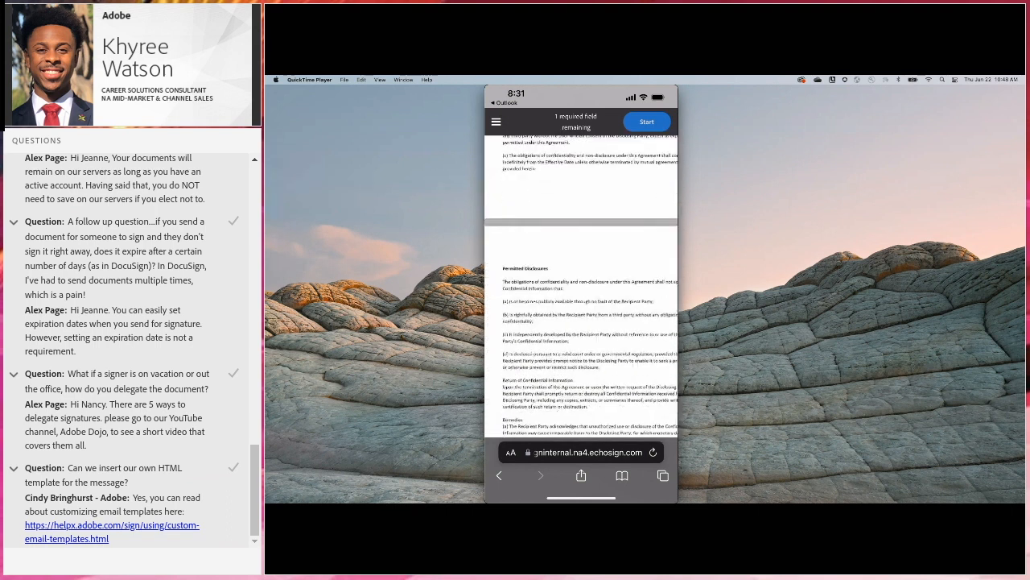
Start the guided signing on the phone and sign the required signature field of the Global Corp NDA.
left_click(646, 122)
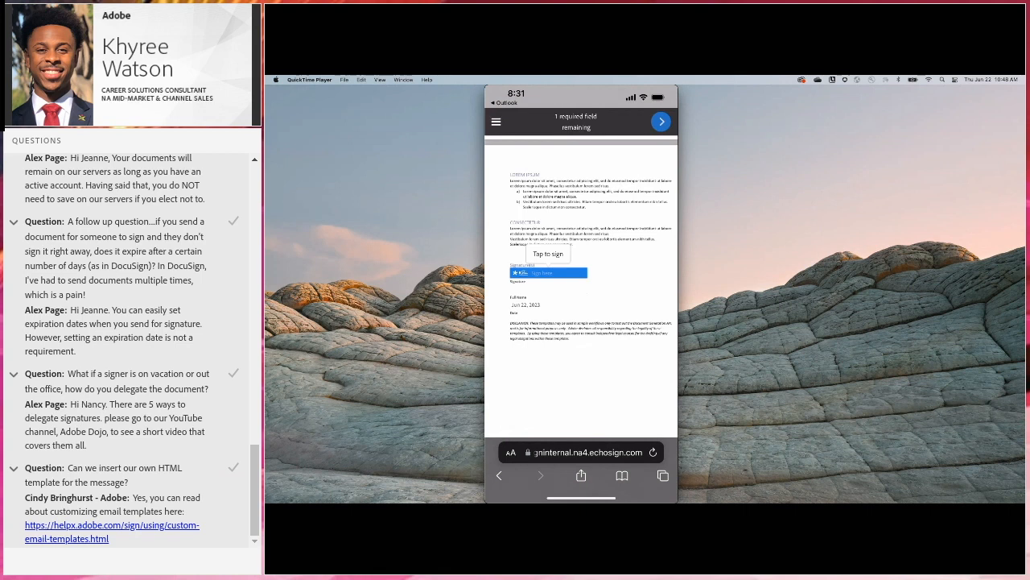
left_click(548, 273)
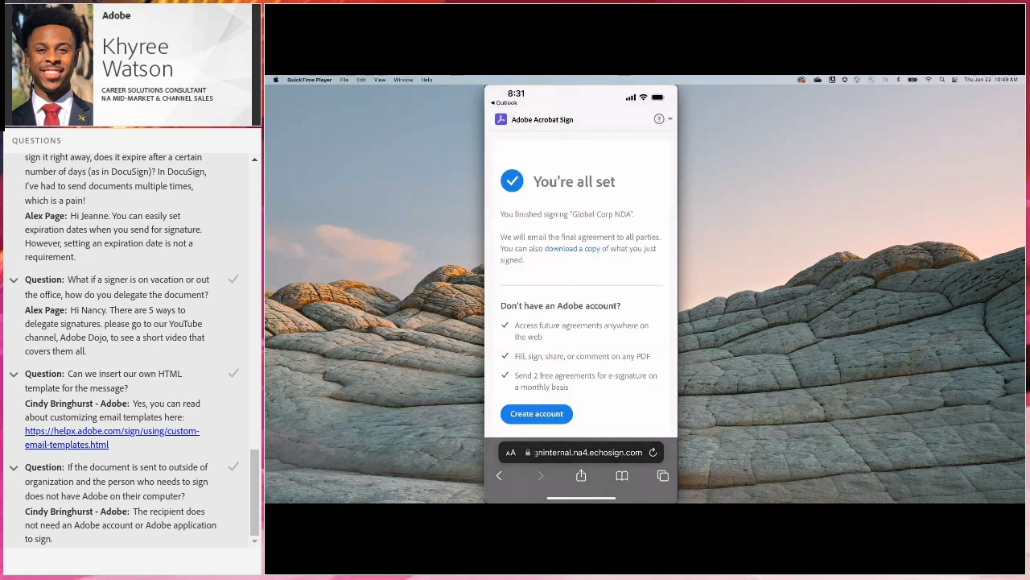
Switch to the sender's Gmail, refresh the inbox and open the email that the Global Corp NDA is signed and filed.
mouse_move(553, 214)
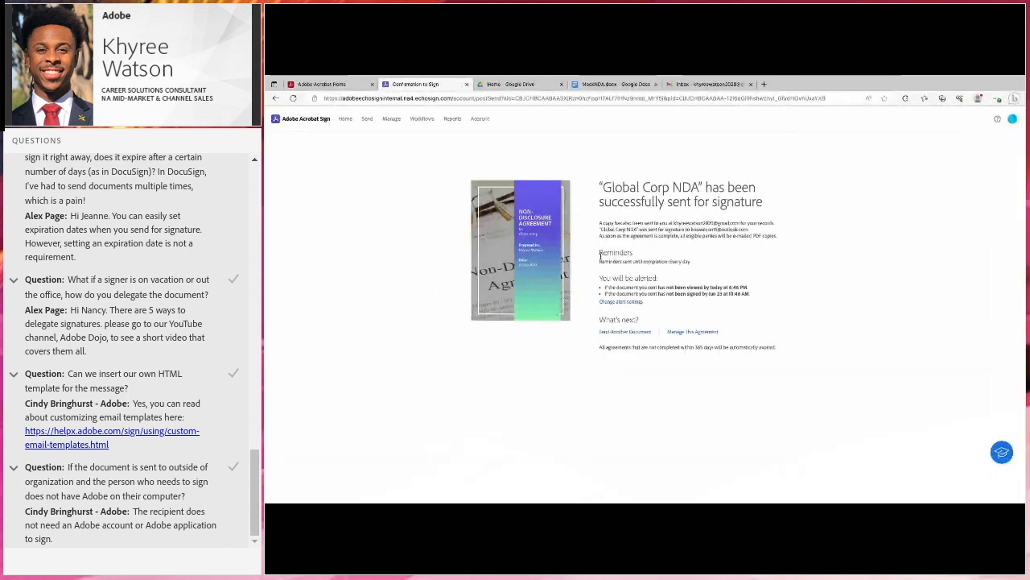
left_click(706, 85)
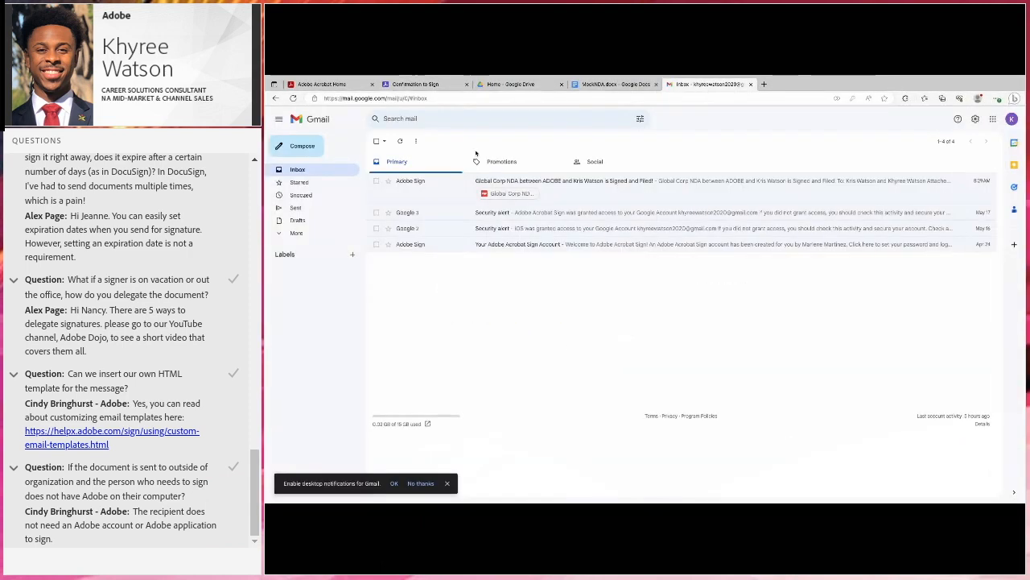
left_click(400, 142)
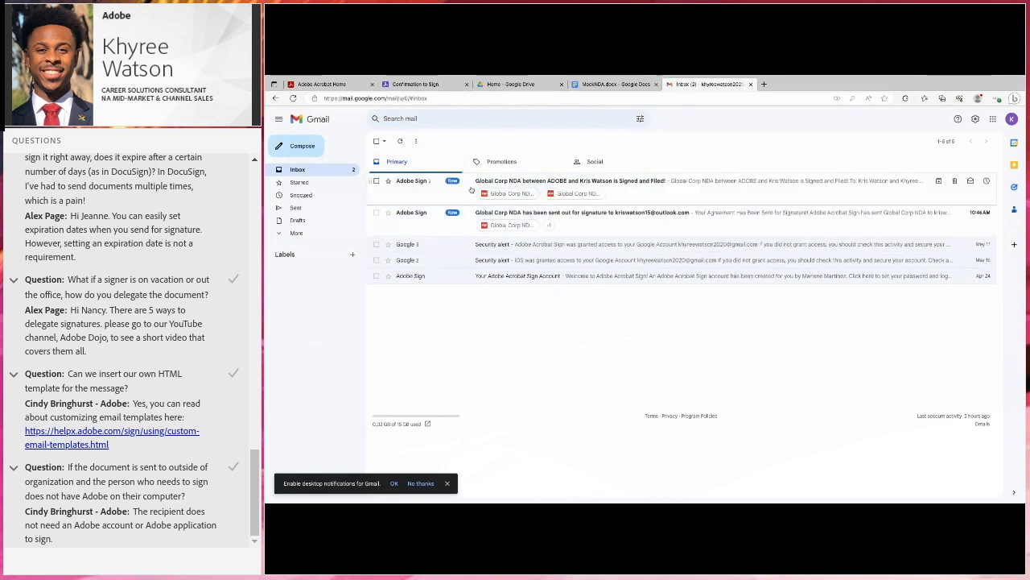
left_click(661, 197)
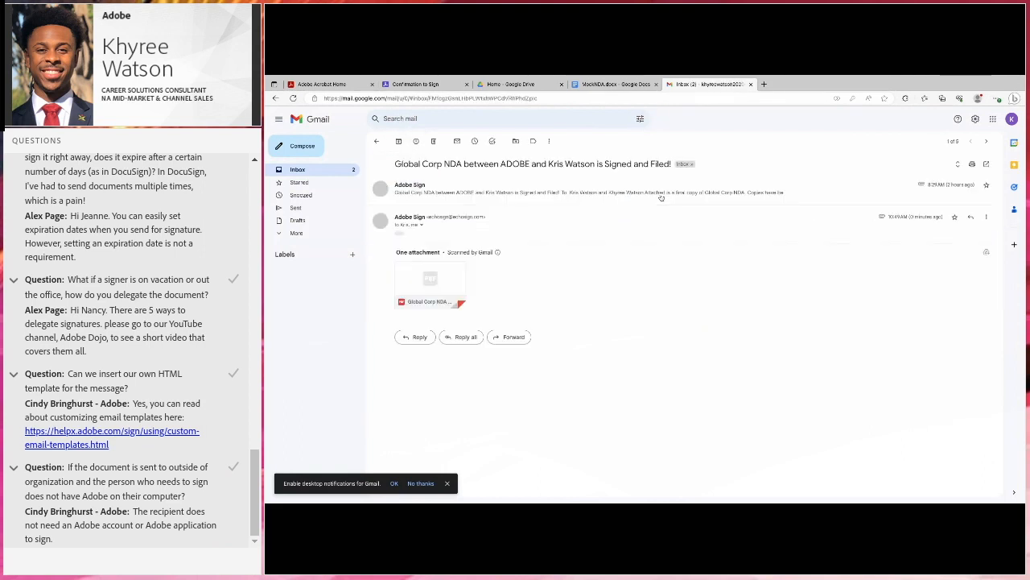
Expand the earlier Adobe Sign message in the signed-and-filed email thread and read its notification.
left_click(479, 198)
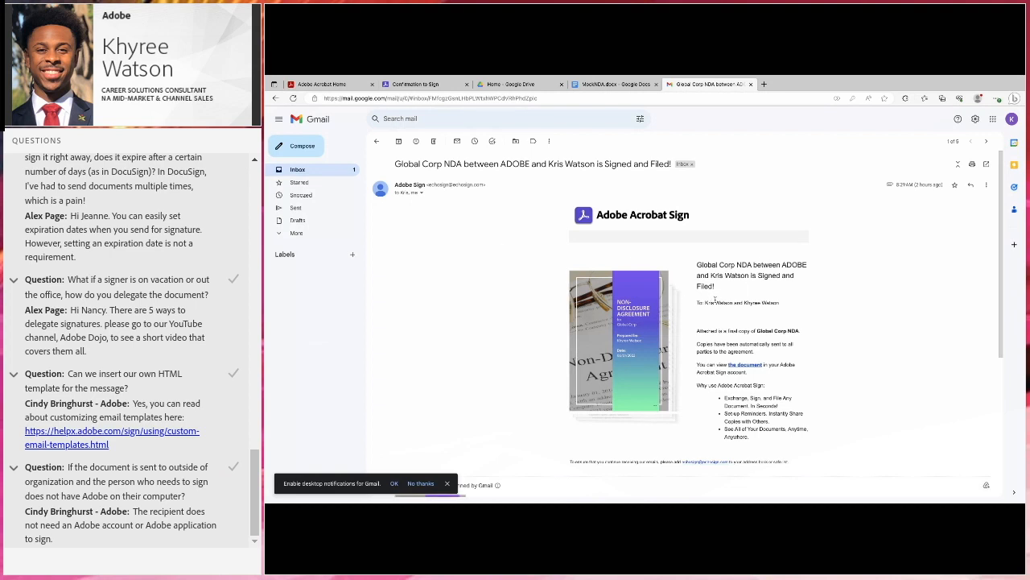
scroll(715, 300, "down", 1)
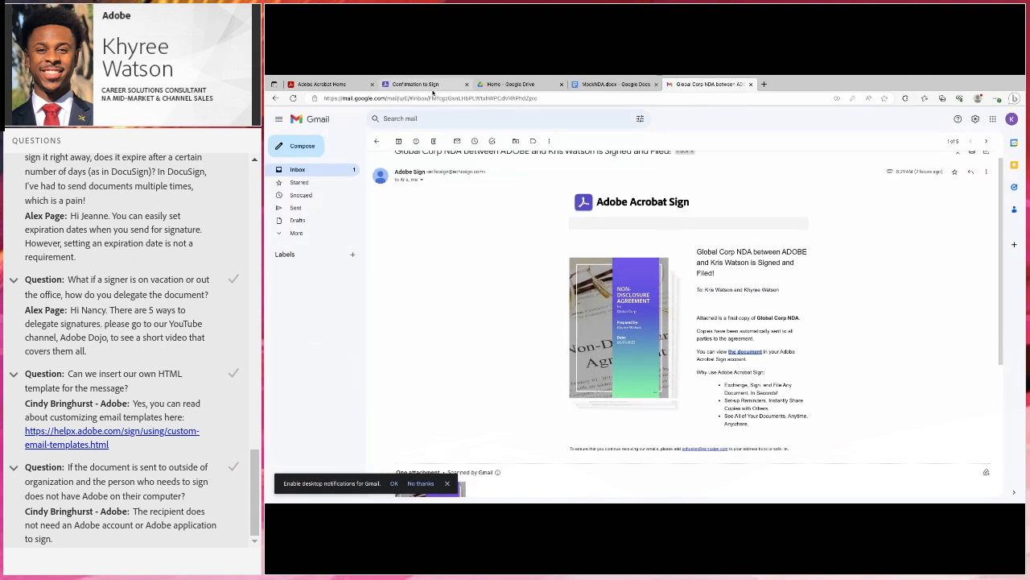
Switch to Acrobat Sign, list the completed agreements and open the most recent Global Corp NDA.
left_click(412, 84)
left_click(345, 118)
left_click(392, 119)
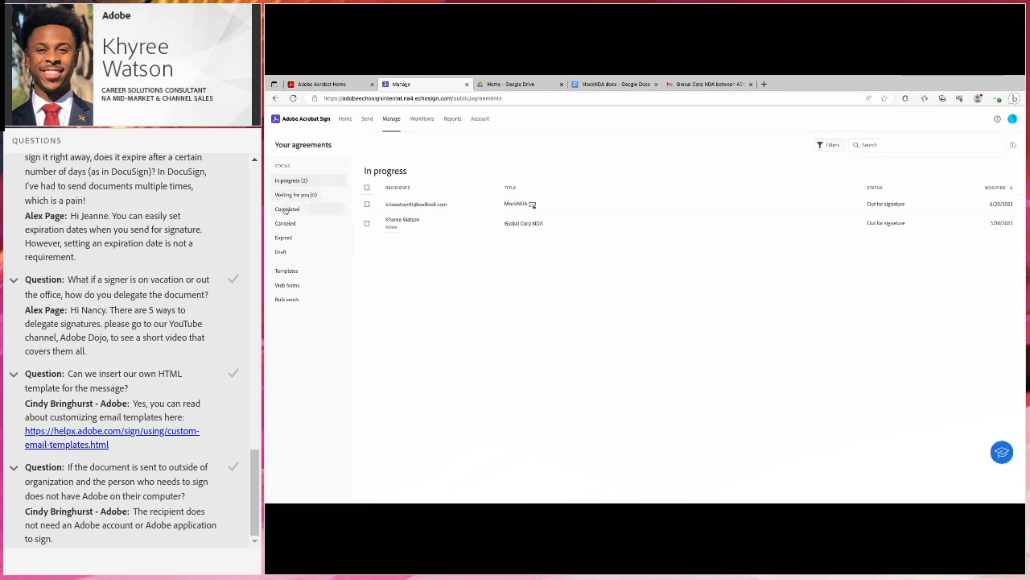
left_click(286, 209)
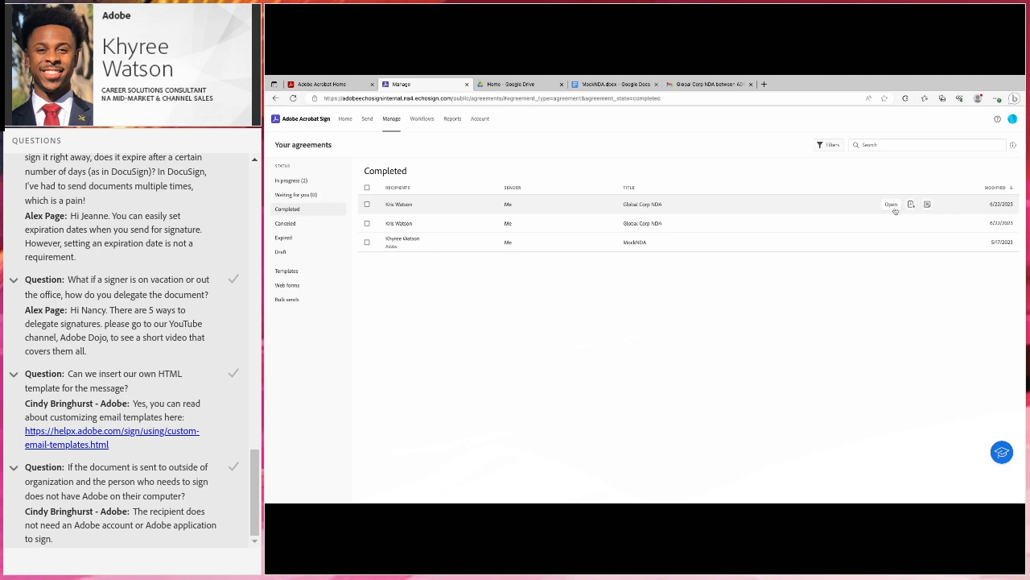
left_click(893, 206)
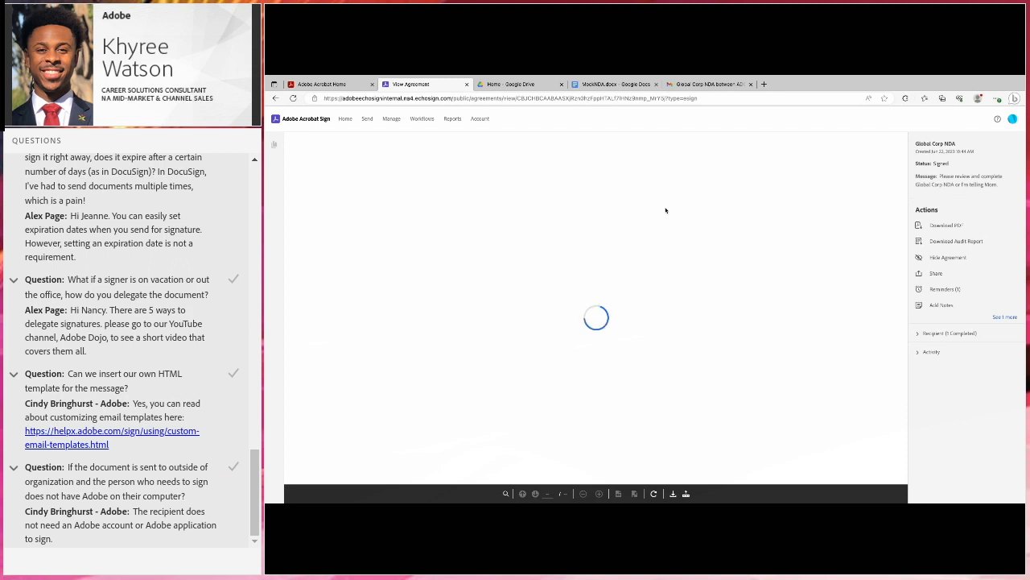
Read through the signed Global Corp NDA down to the signature, full name and date fields on its last page.
scroll(649, 297, "down", 5)
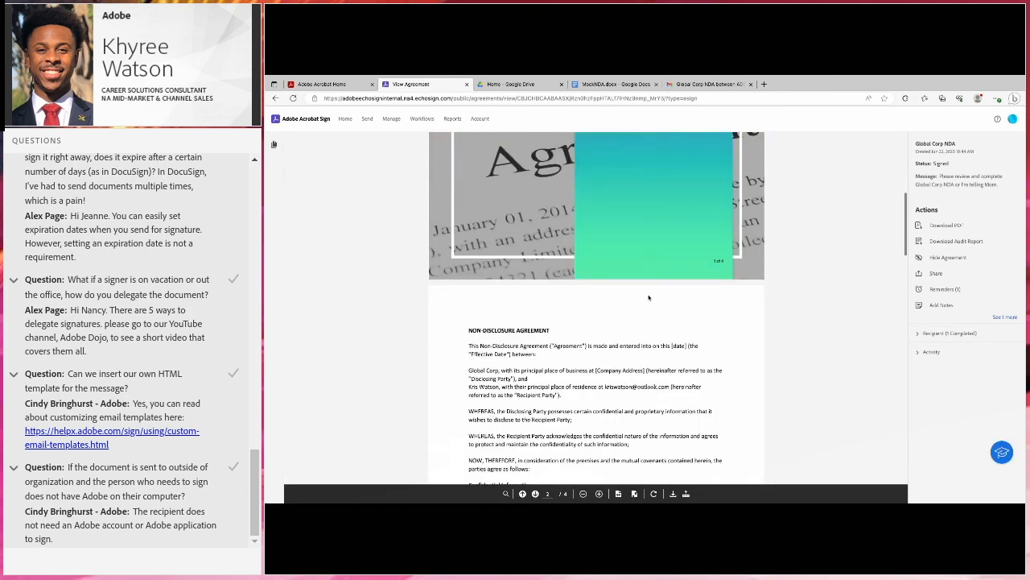
scroll(649, 297, "down", 10)
scroll(649, 297, "down", 10)
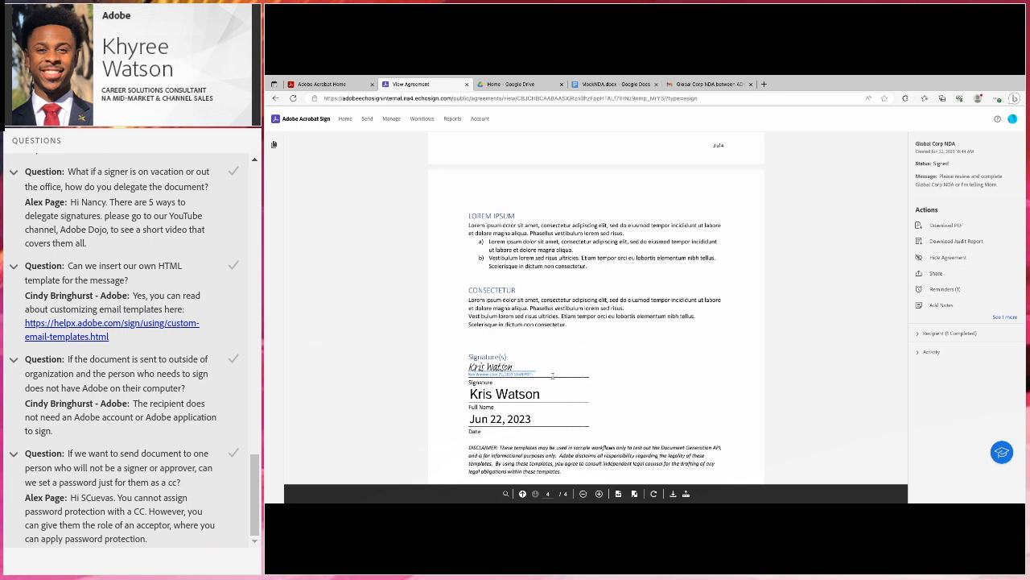
Download the Global Corp NDA's audit report, open the downloaded PDF and review the agreement's history entries.
left_click(967, 244)
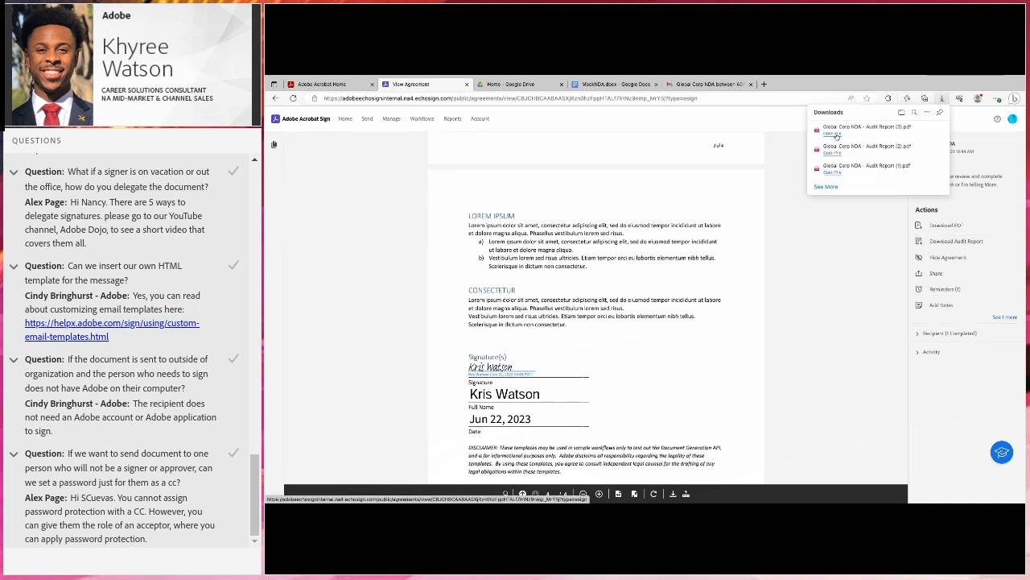
left_click(832, 134)
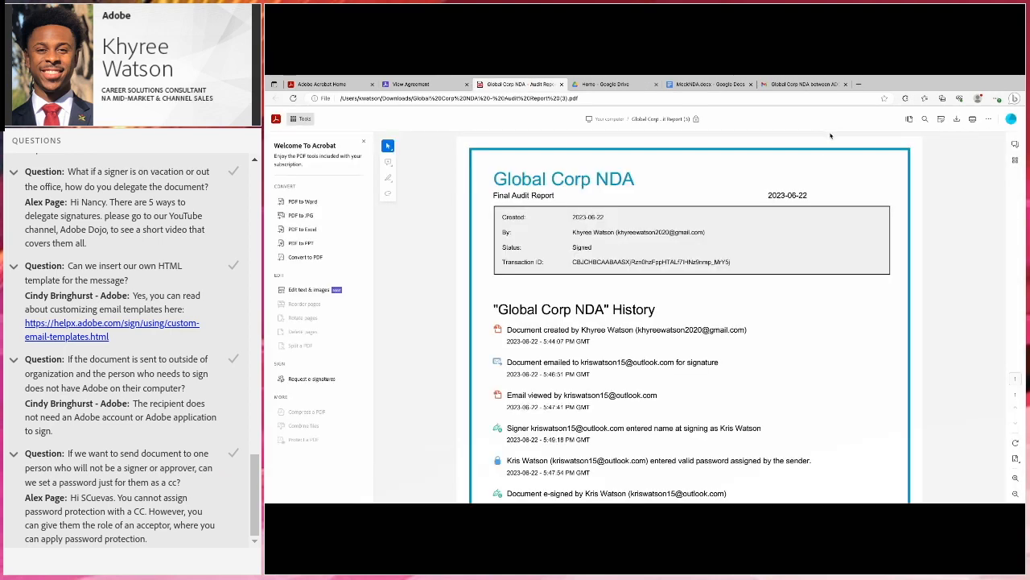
scroll(598, 244, "down", 1)
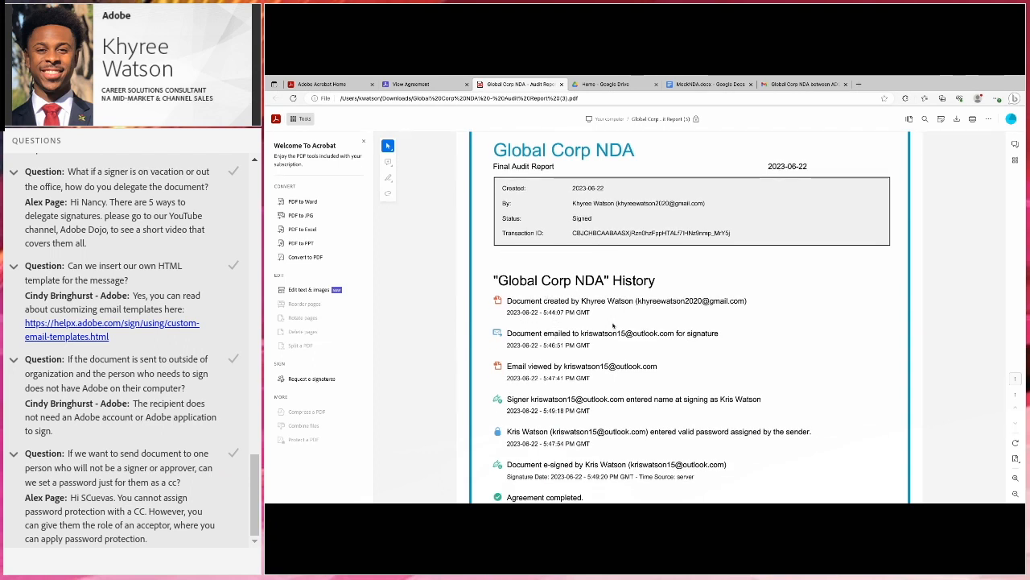
scroll(588, 342, "down", 1)
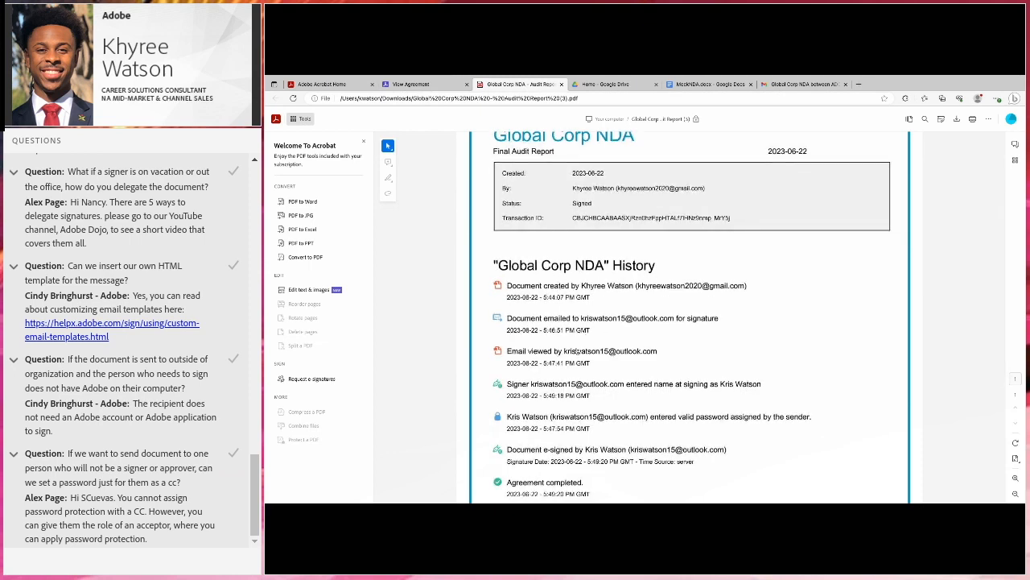
scroll(564, 359, "down", 1)
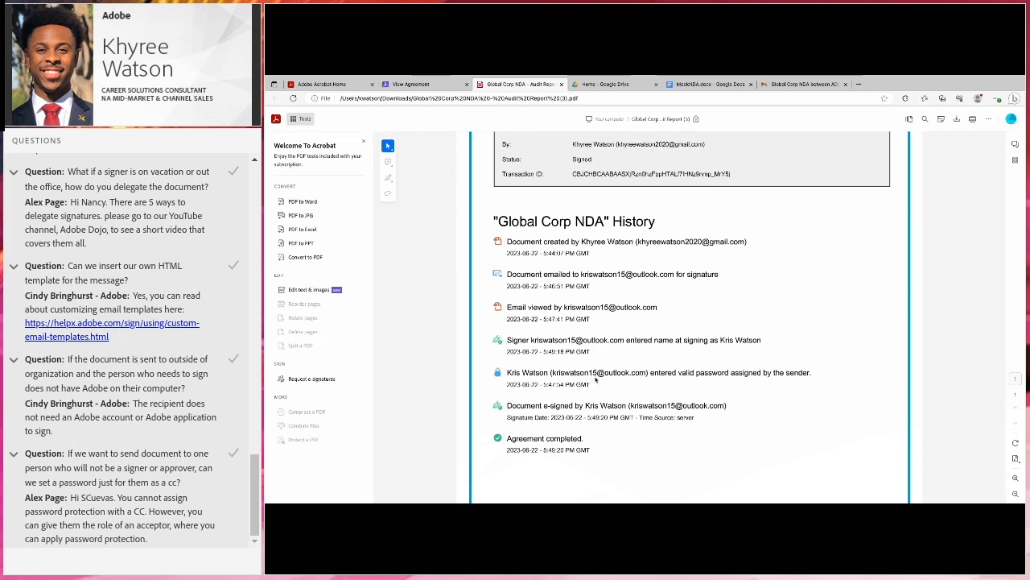
scroll(592, 406, "down", 1)
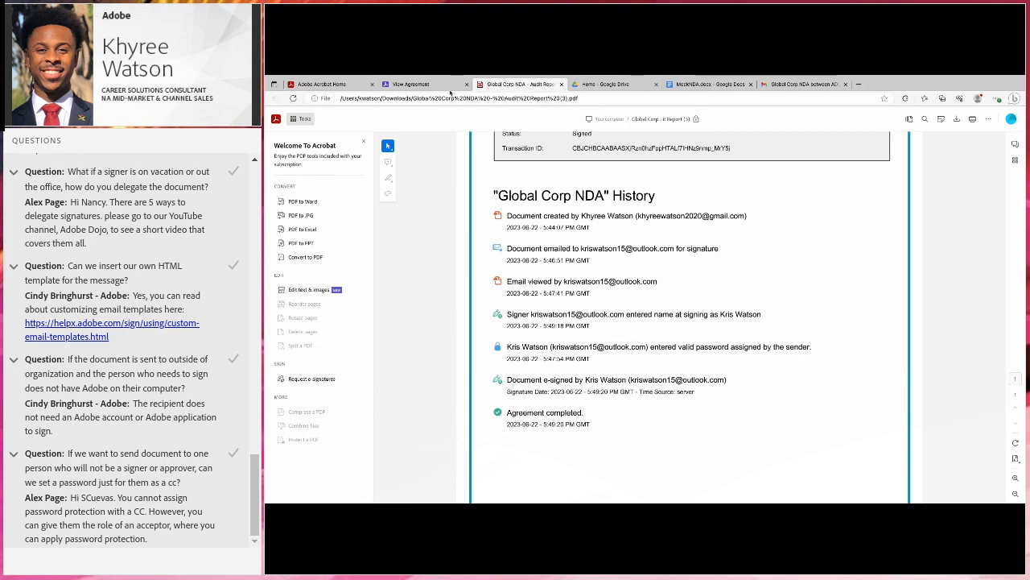
Return to the signed agreement in Acrobat Sign and go back to the Acrobat Sign home page.
left_click(413, 83)
scroll(527, 219, "up", 5)
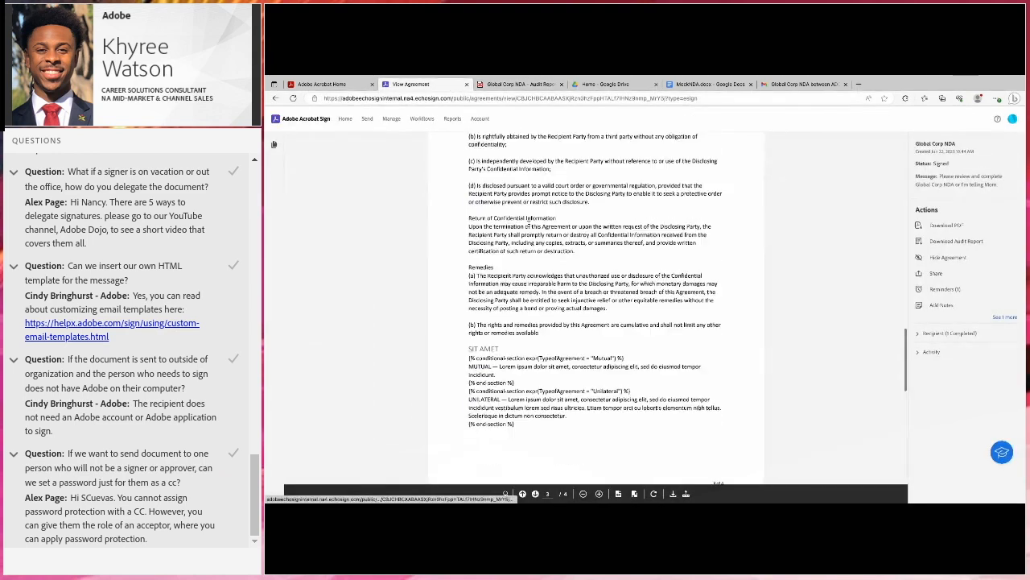
left_click(345, 119)
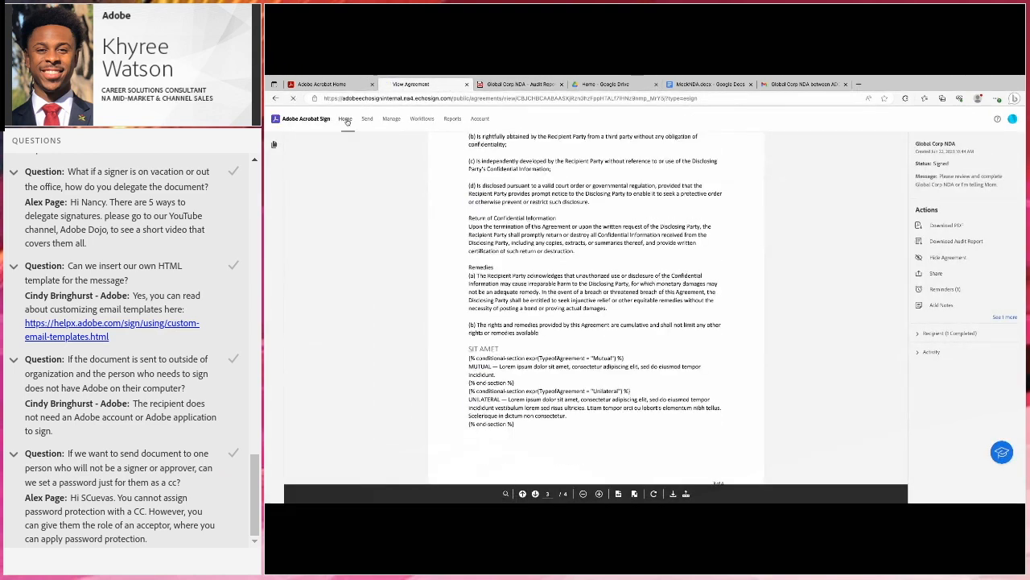